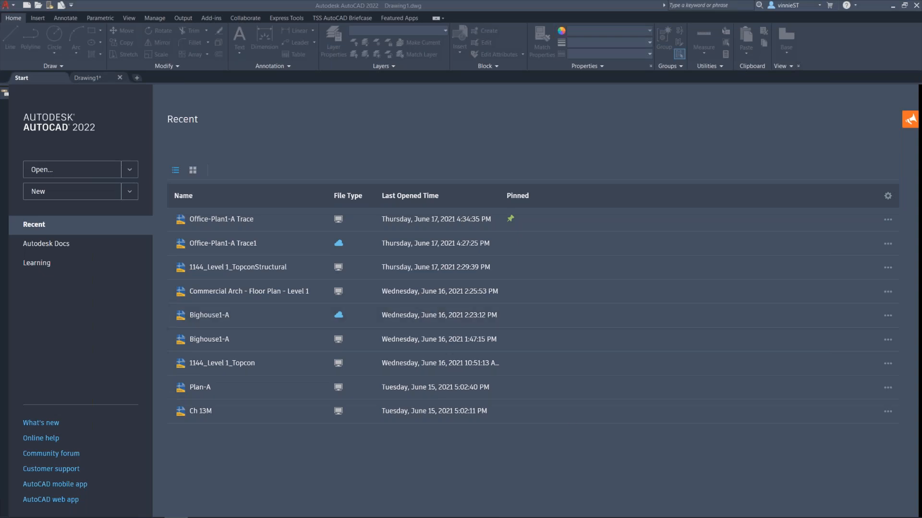
Review the options for opening files and for creating new drawings from templates on the Start page.
left_click_drag(0, 63, 0, 112)
left_click(129, 170)
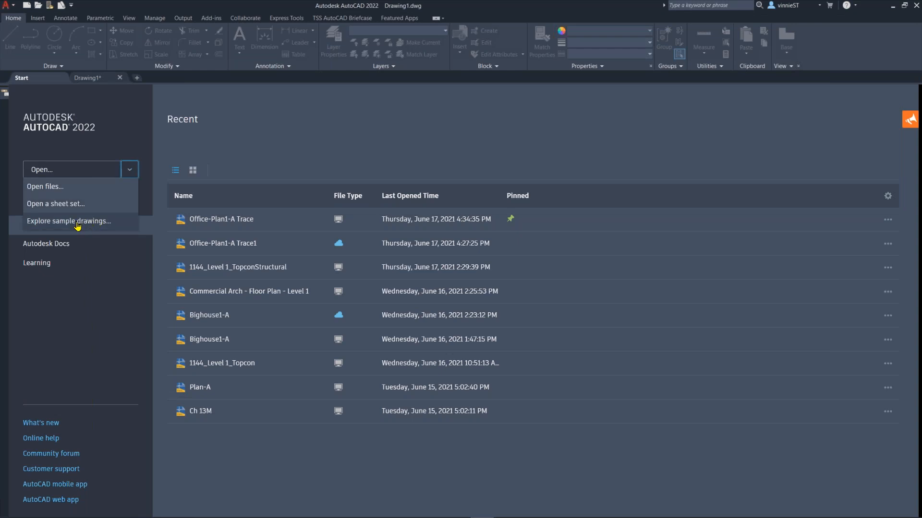
left_click(120, 135)
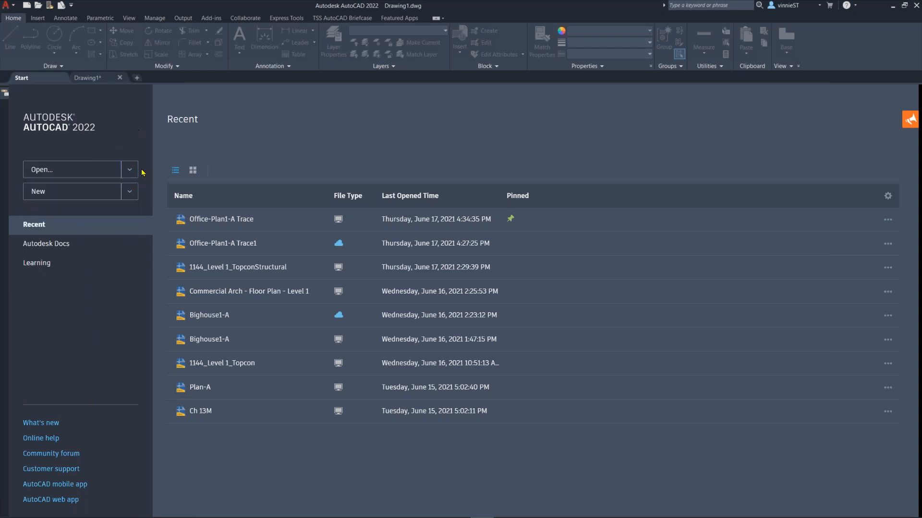
left_click(130, 192)
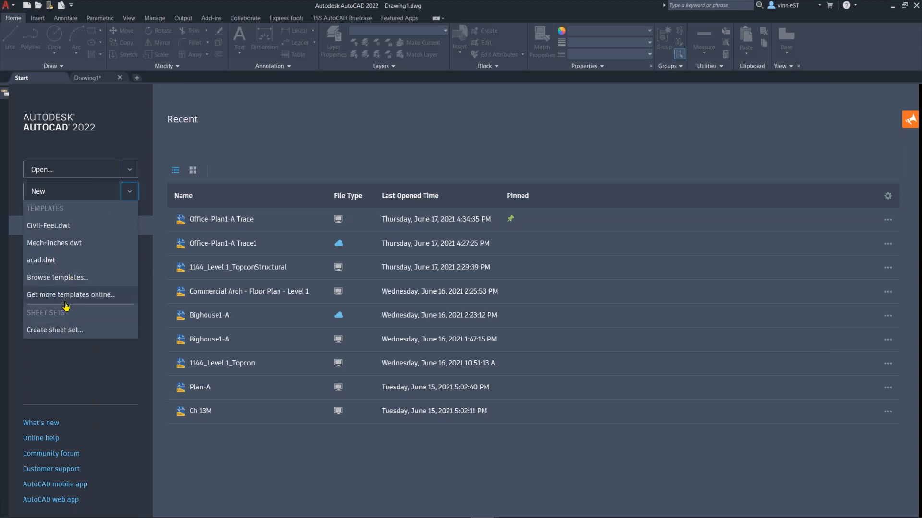
left_click(128, 138)
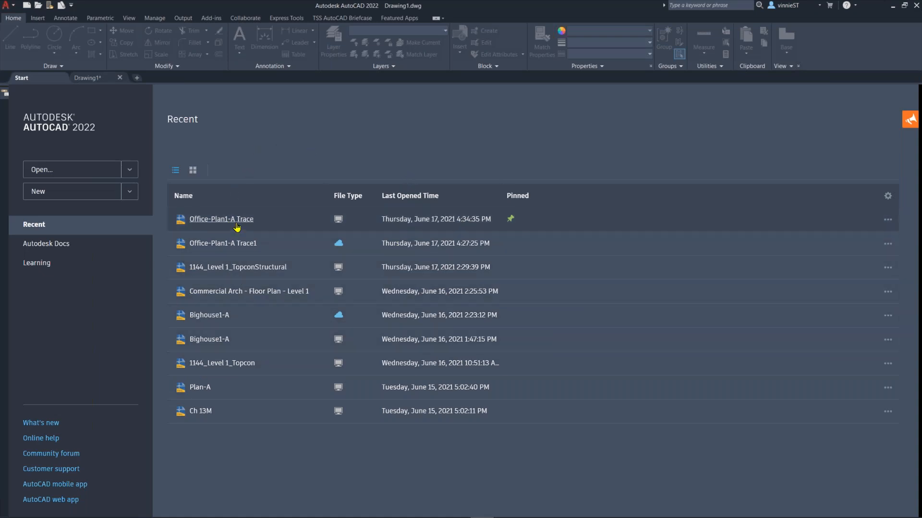
View the recent drawings as thumbnails and return them to the list view.
left_click(510, 220)
mouse_move(339, 221)
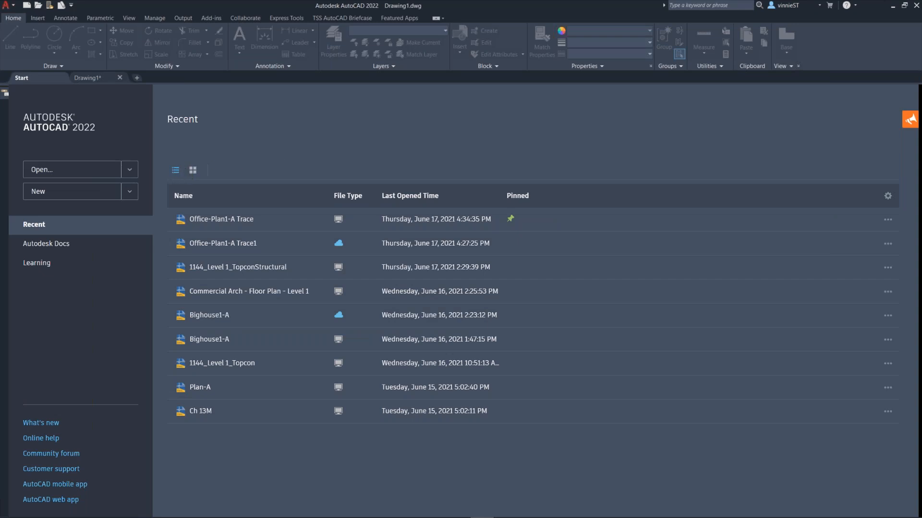
left_click(192, 171)
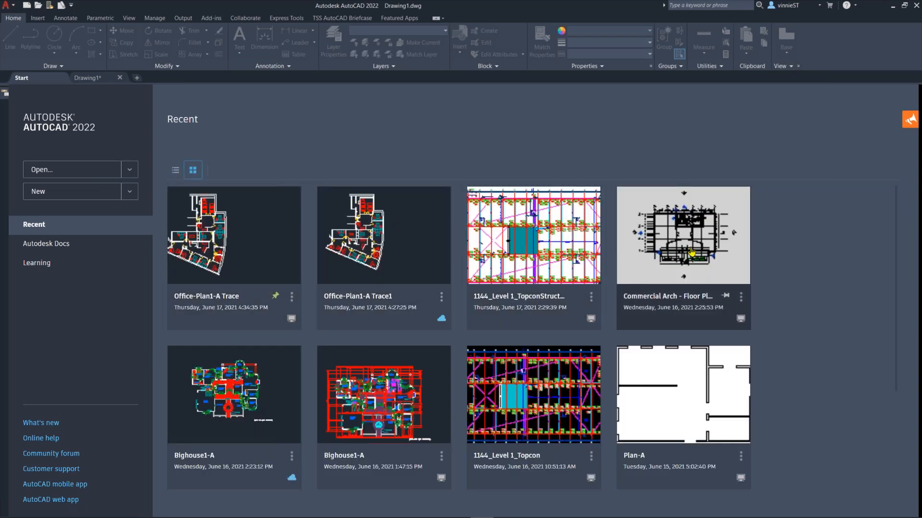
left_click(175, 172)
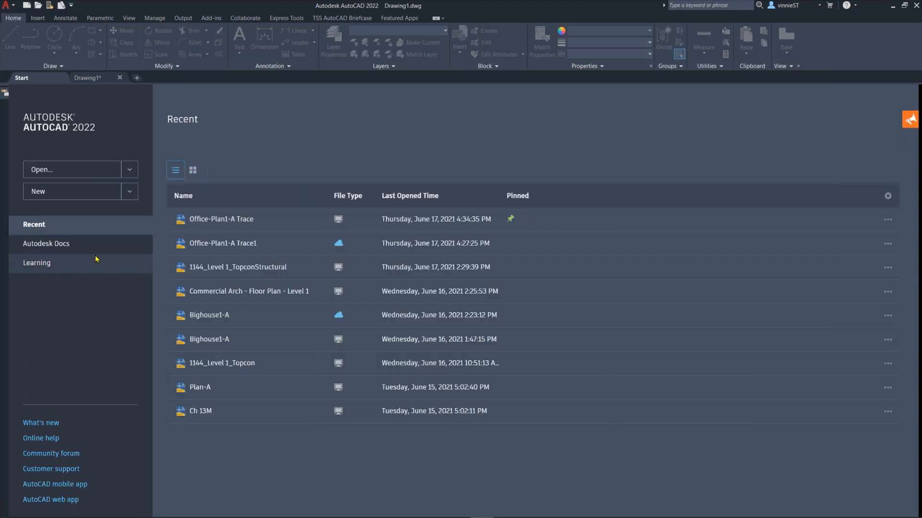
Review the 2022 Demo files and available projects in Autodesk Docs, view the Learning page, and return to the recent files.
left_click(65, 245)
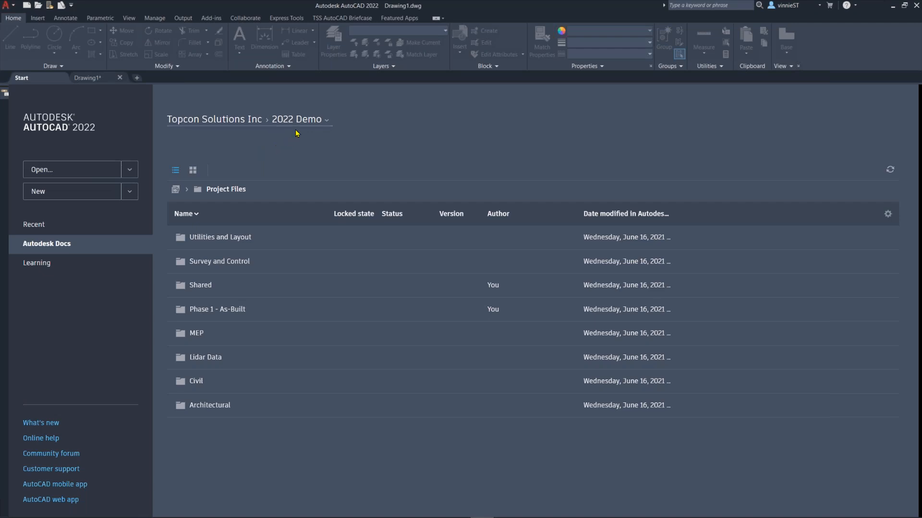
left_click(325, 121)
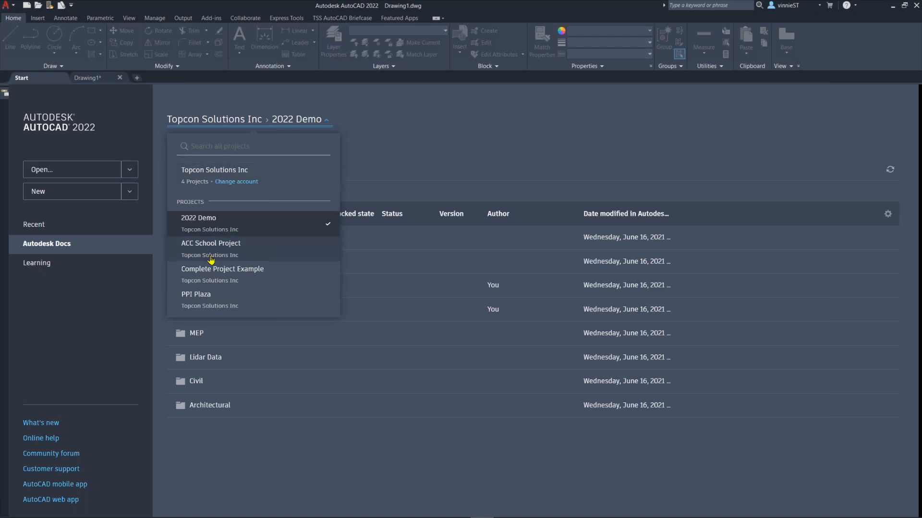
left_click(376, 141)
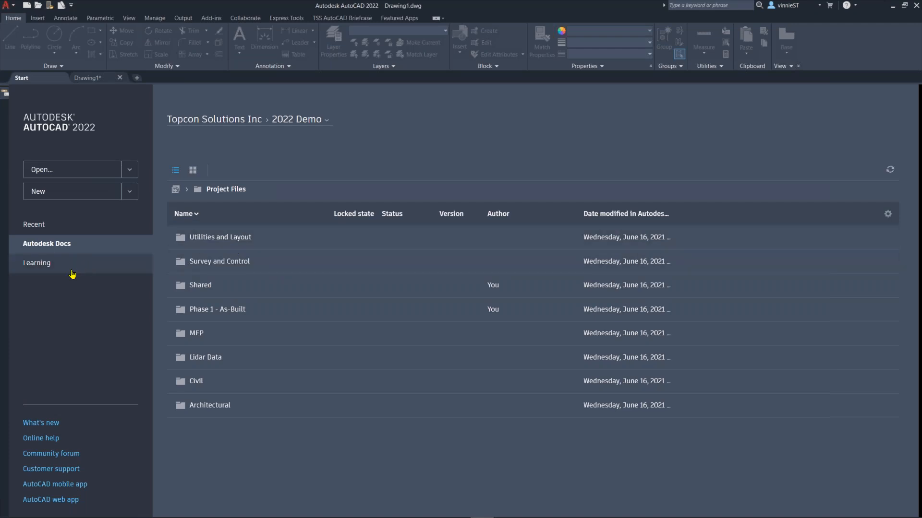
left_click(35, 264)
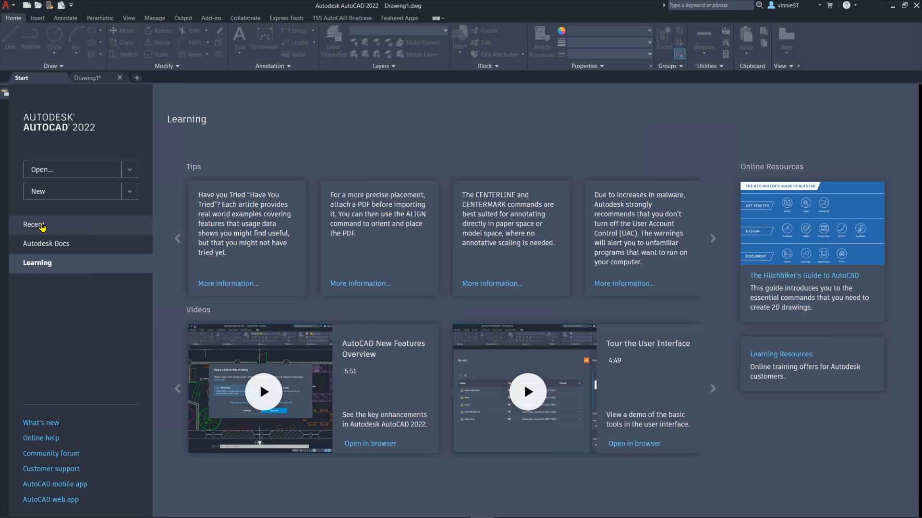
left_click(43, 225)
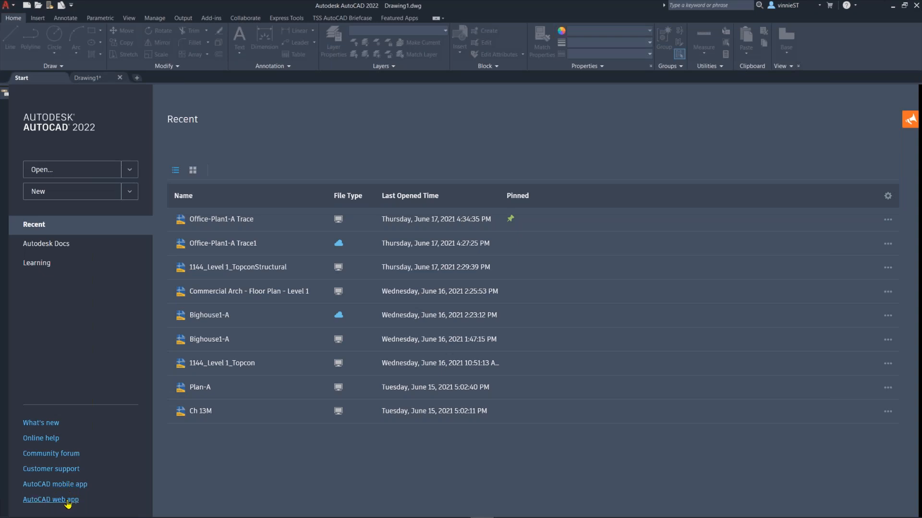
Examine the new commands and system variables reference in the AutoCAD 2022 online help, and minimize the browser.
left_click(48, 439)
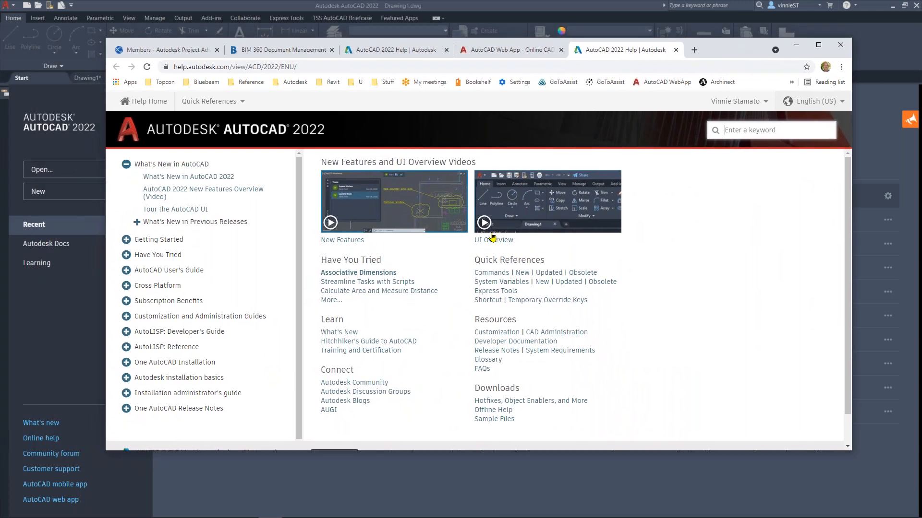
left_click(543, 283)
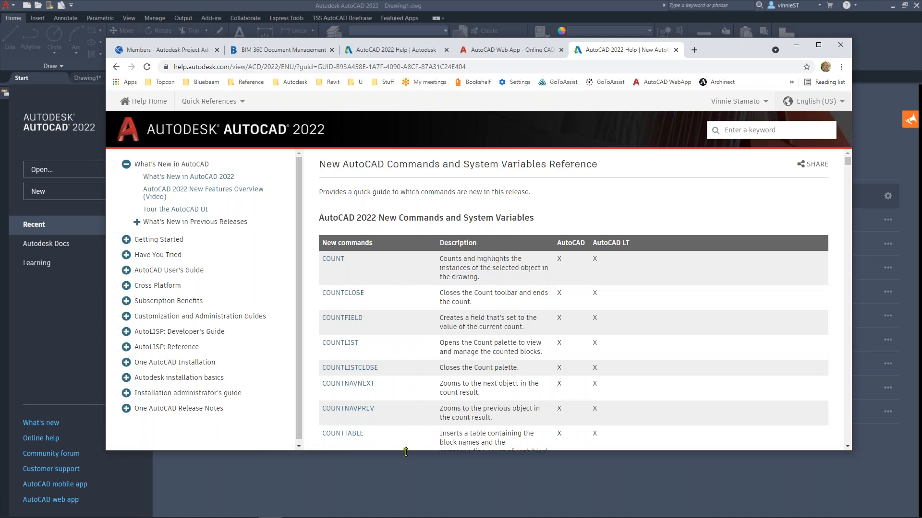
left_click_drag(405, 454, 406, 517)
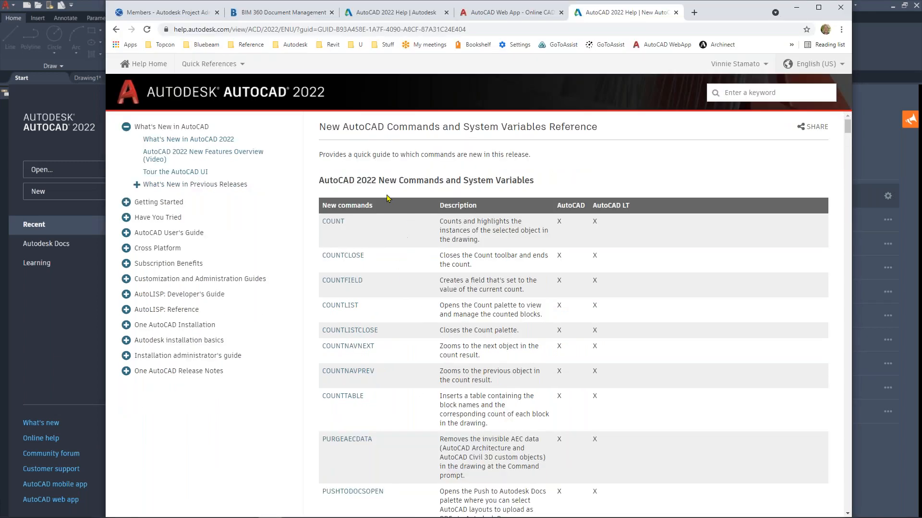
scroll(391, 226, "down", 3)
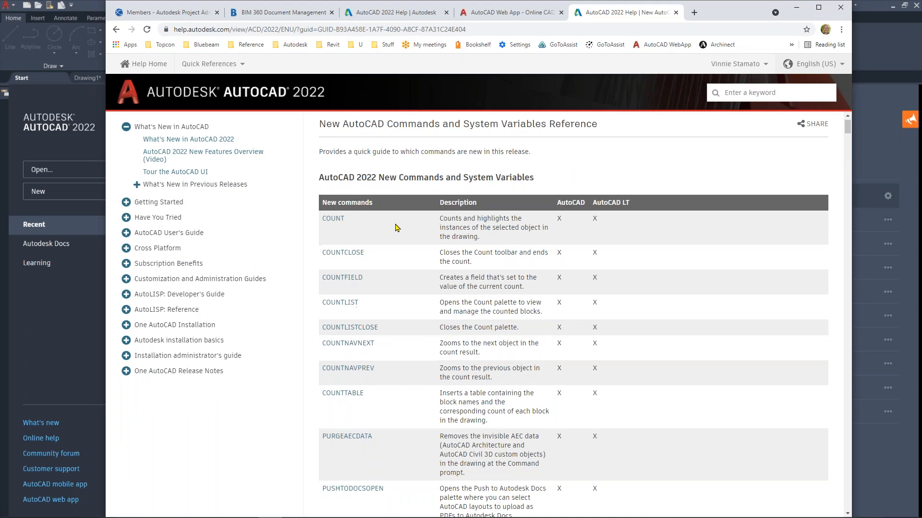
scroll(392, 241, "down", 8)
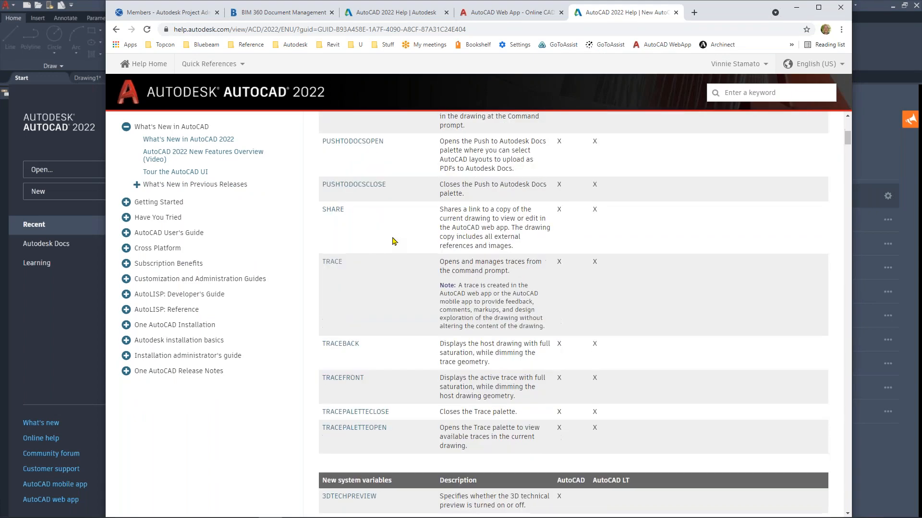
scroll(393, 241, "down", 4)
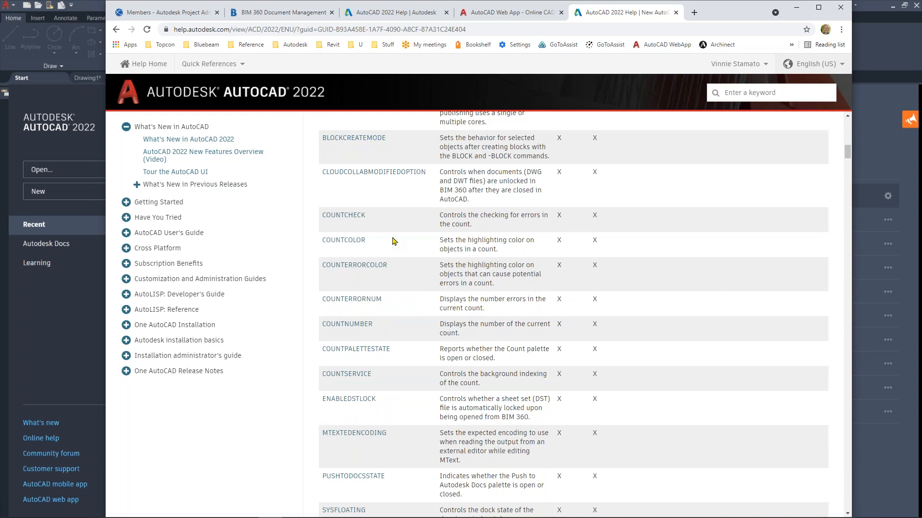
scroll(393, 241, "up", 12)
scroll(393, 241, "up", 3)
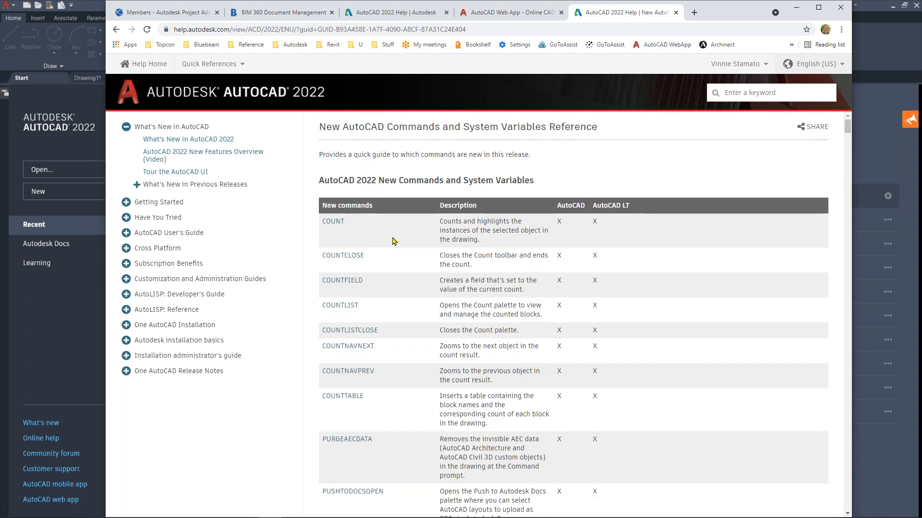
left_click(117, 30)
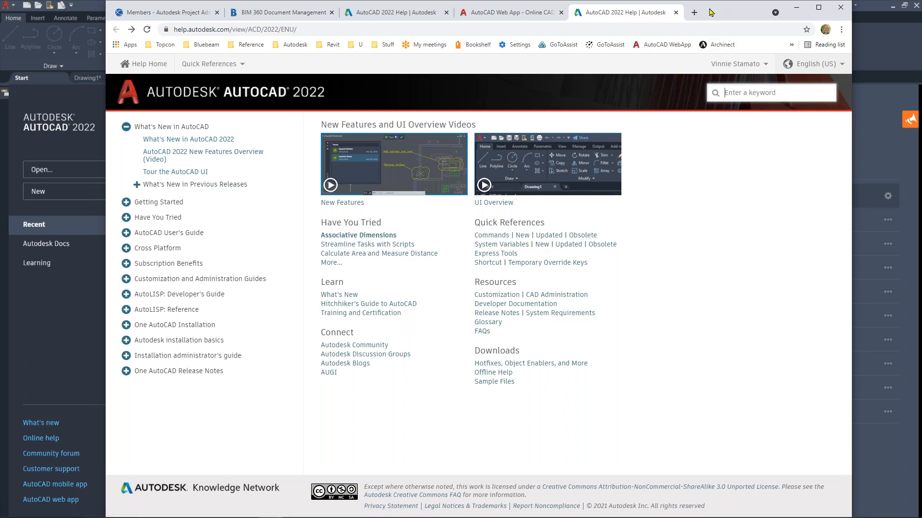
left_click(795, 7)
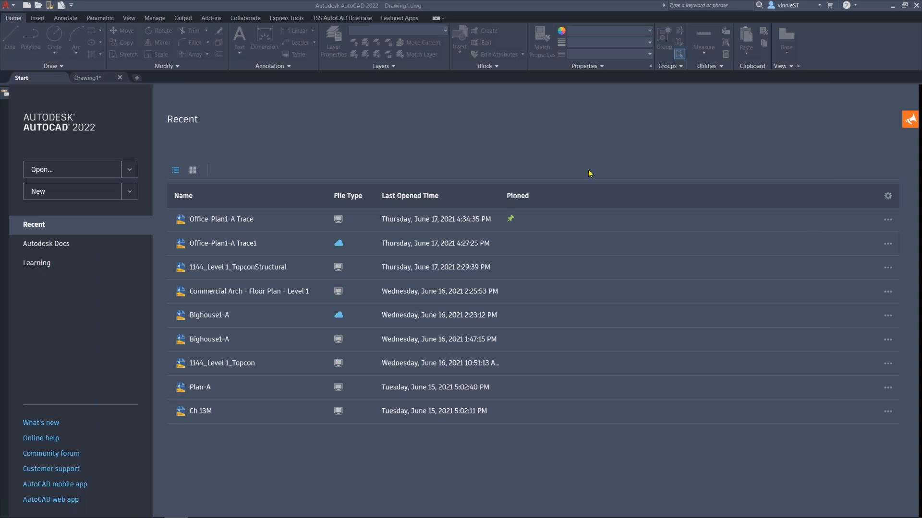
Read through the Start page announcements from newest to older entries and hide them again.
left_click(909, 122)
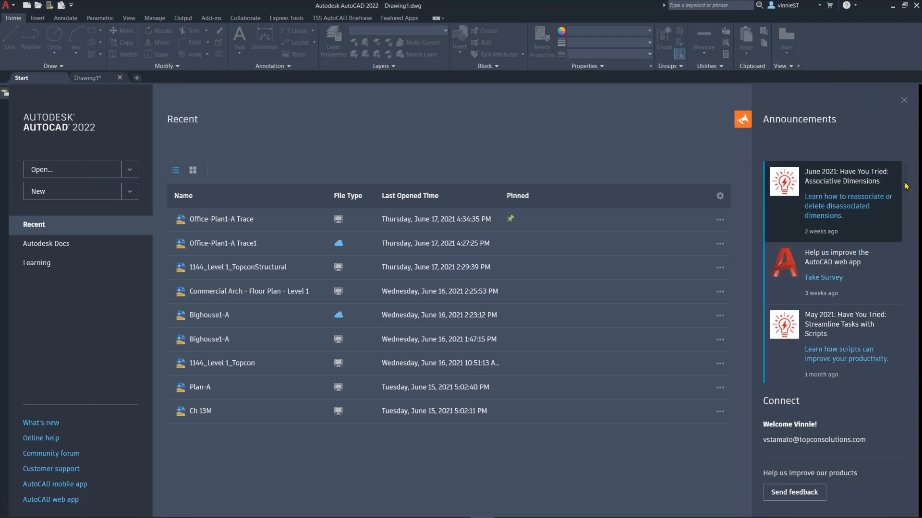
scroll(858, 212, "down", 2)
scroll(858, 211, "up", 2)
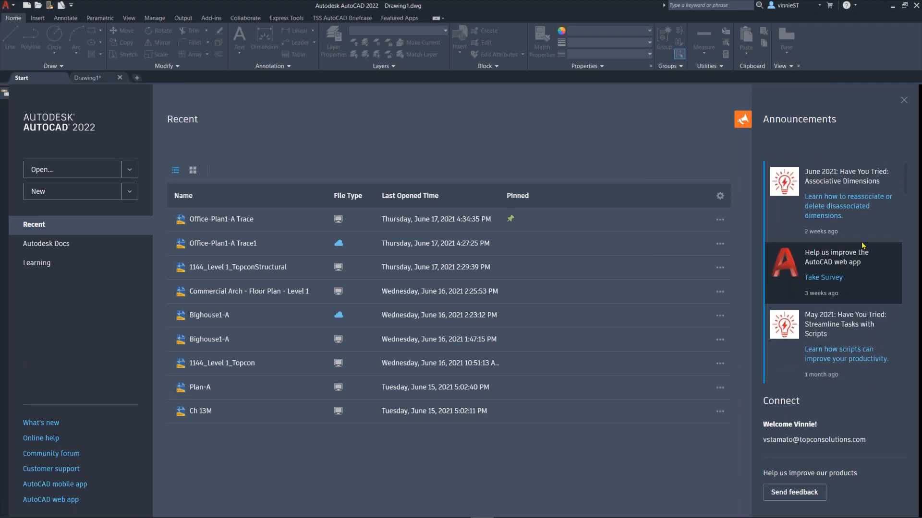
scroll(859, 325, "down", 5)
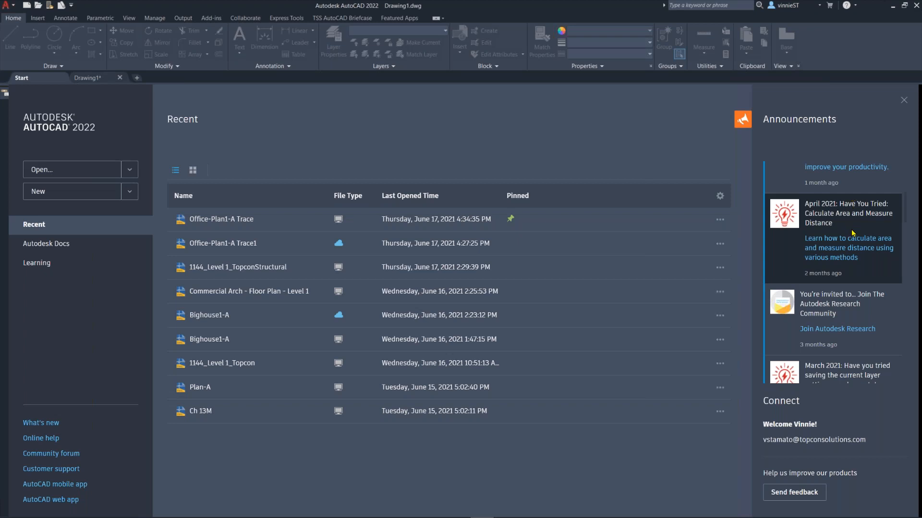
scroll(852, 233, "down", 5)
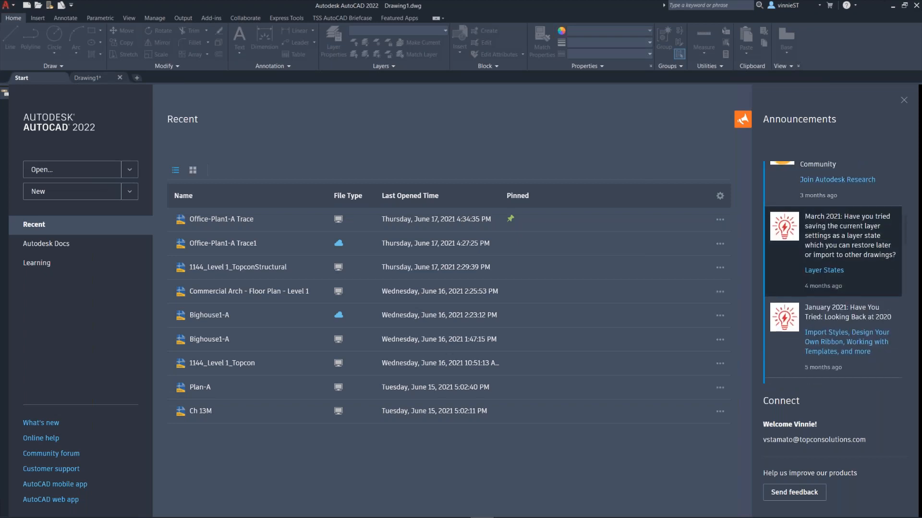
scroll(854, 241, "down", 8)
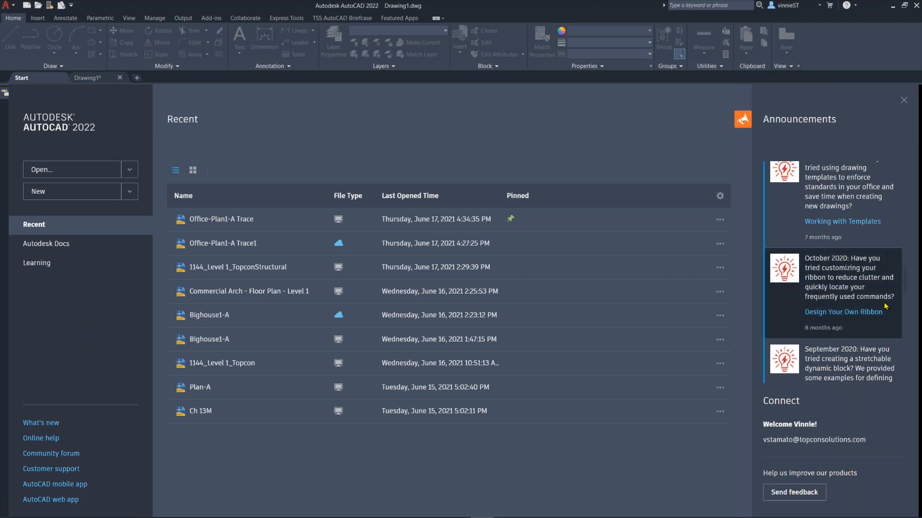
left_click_drag(905, 284, 900, 128)
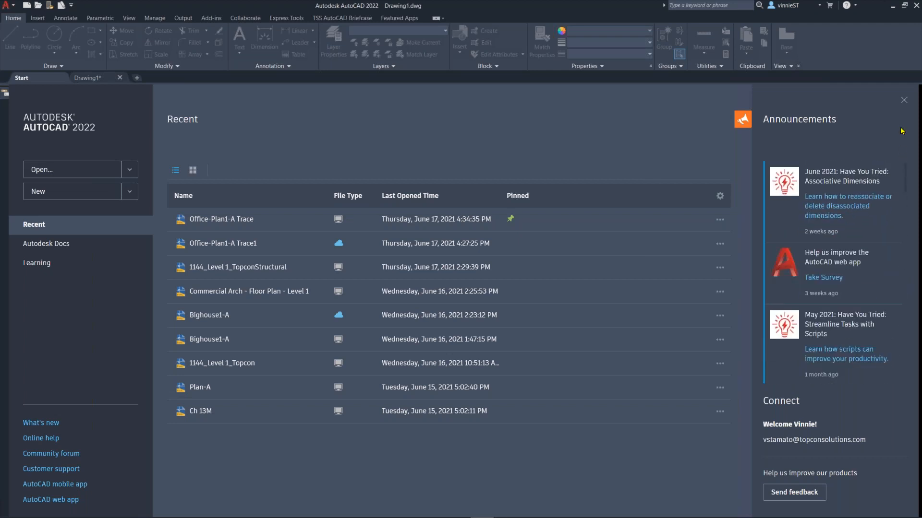
left_click(743, 120)
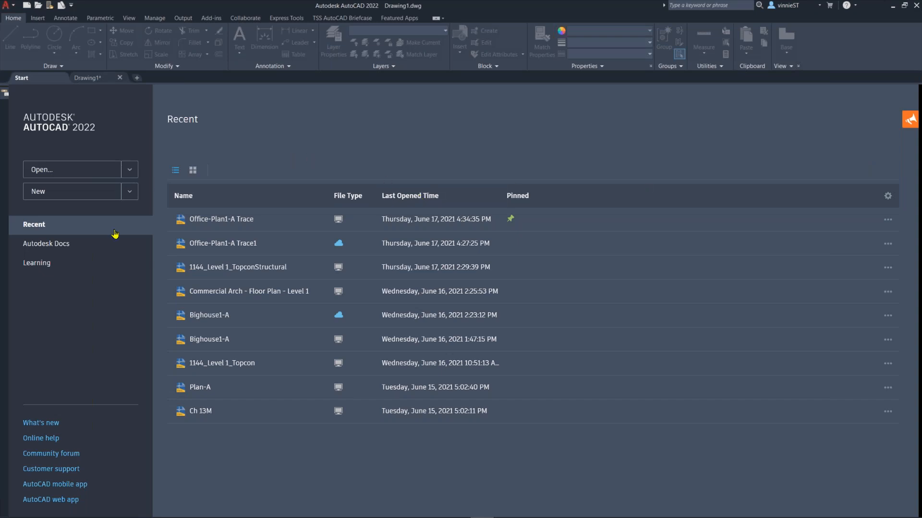
Switch to the AutoCAD web app in the browser and maximize its window.
left_click(57, 502)
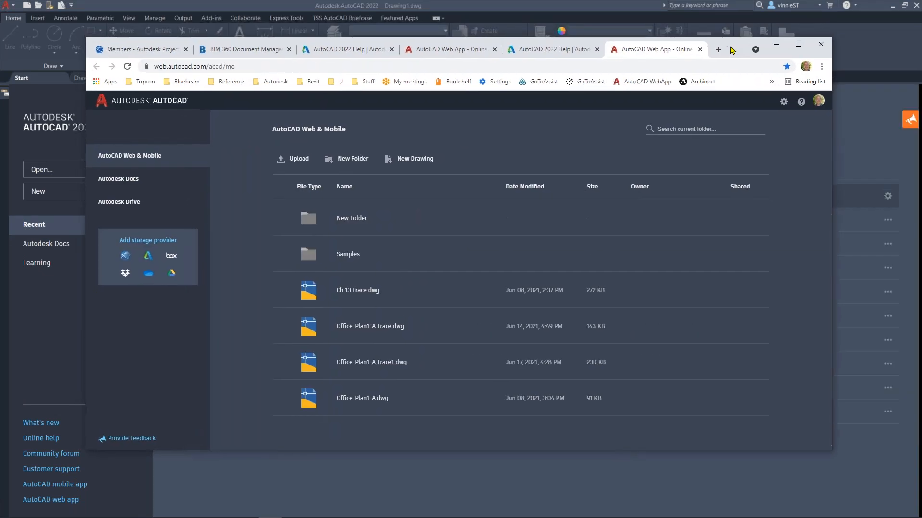
left_click(784, 48)
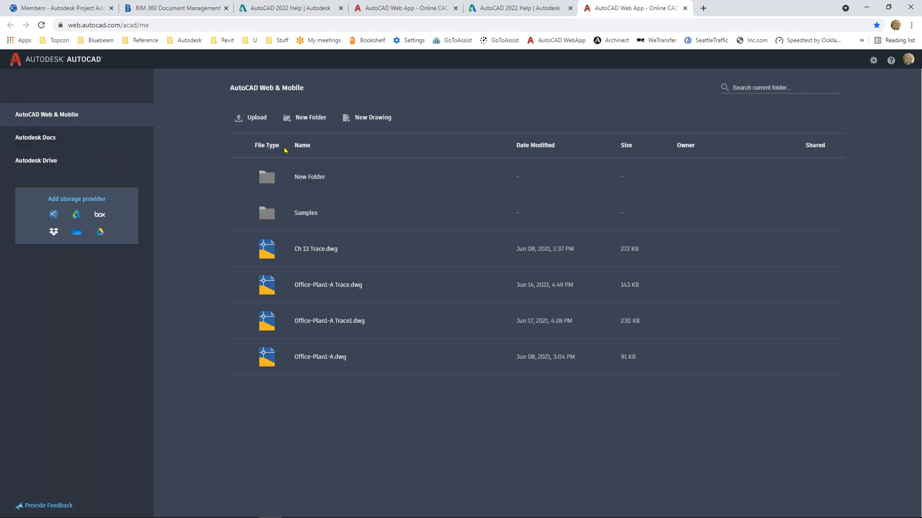
View the file chooser for uploading to AutoCAD Web & Mobile and dismiss it without choosing a file.
left_click(251, 119)
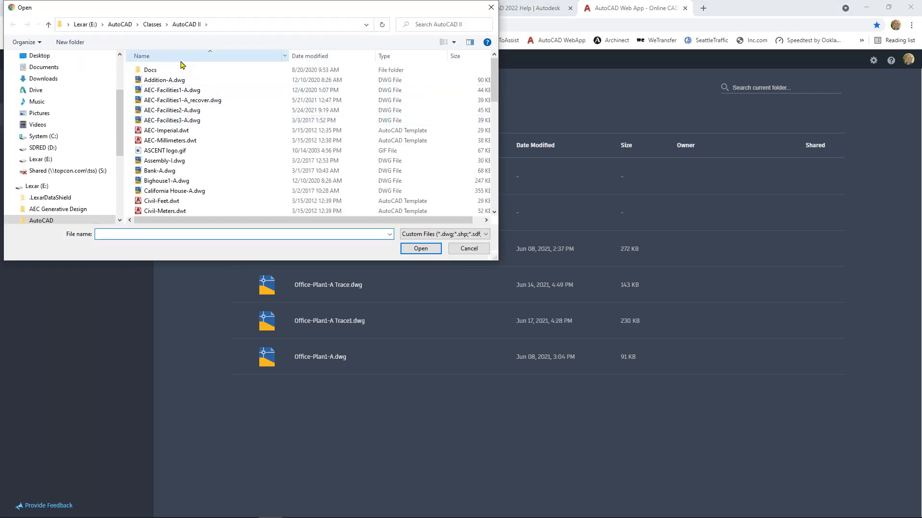
left_click_drag(235, 12, 230, 75)
left_click(487, 63)
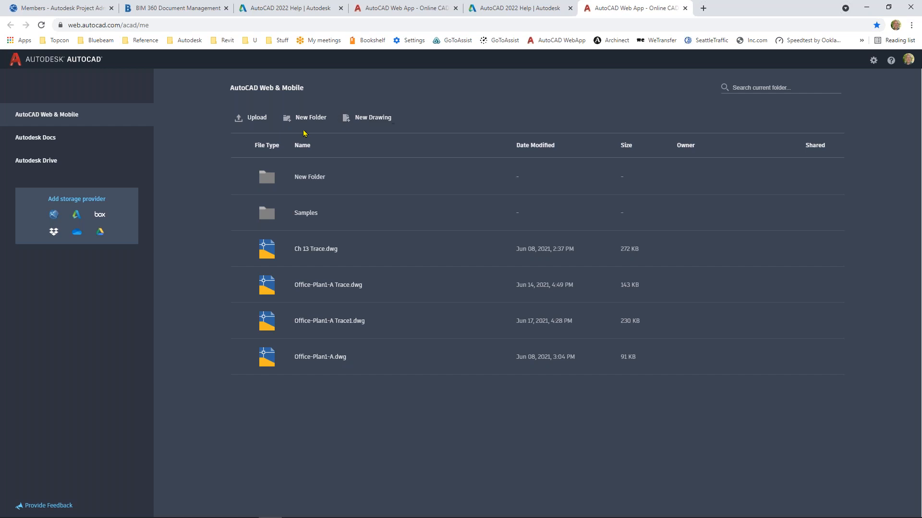
View the web app's Autodesk Docs and Autodesk Drive storage, and open the list of storage providers that can be added.
left_click(56, 139)
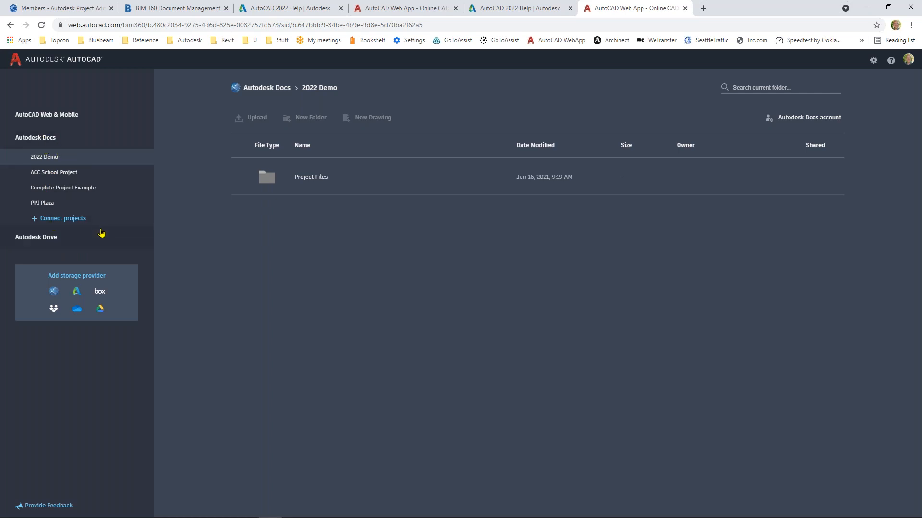
left_click(47, 240)
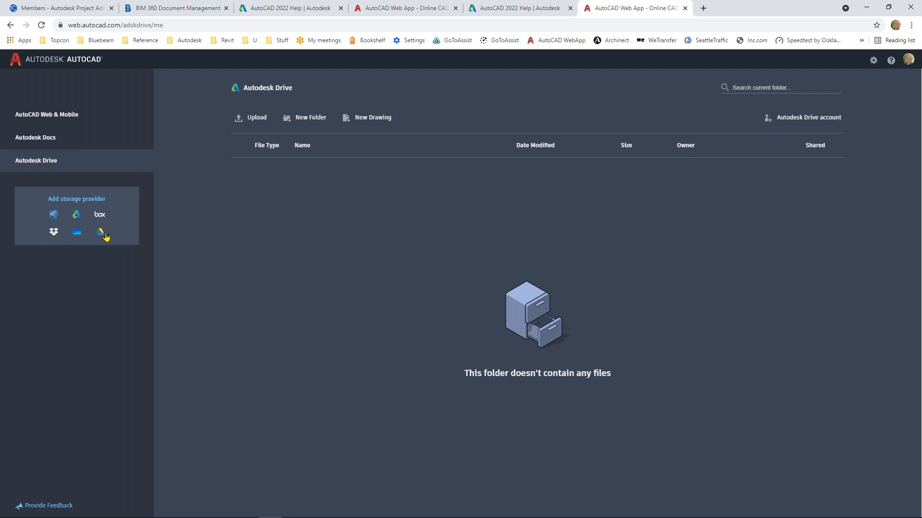
left_click(84, 200)
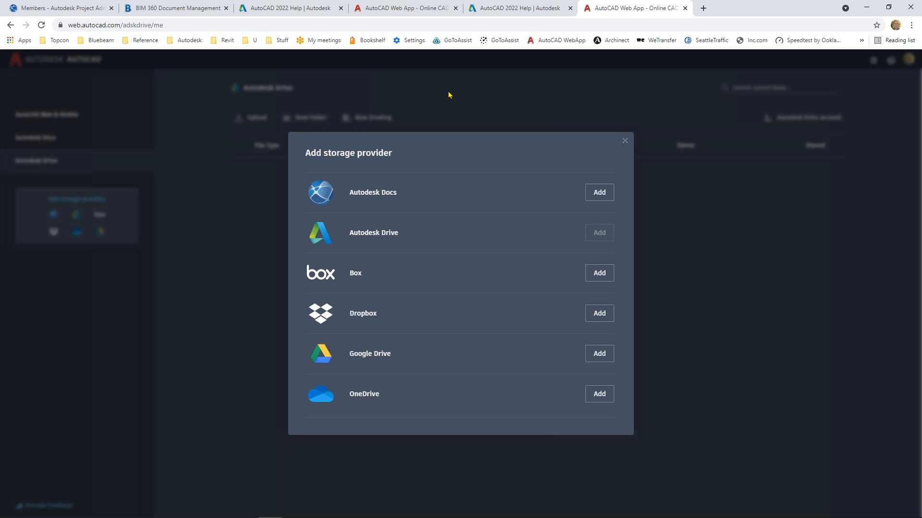
Close the storage provider list and open Office-Plan1-A Trace1.dwg from the AutoCAD Web & Mobile storage.
left_click(625, 143)
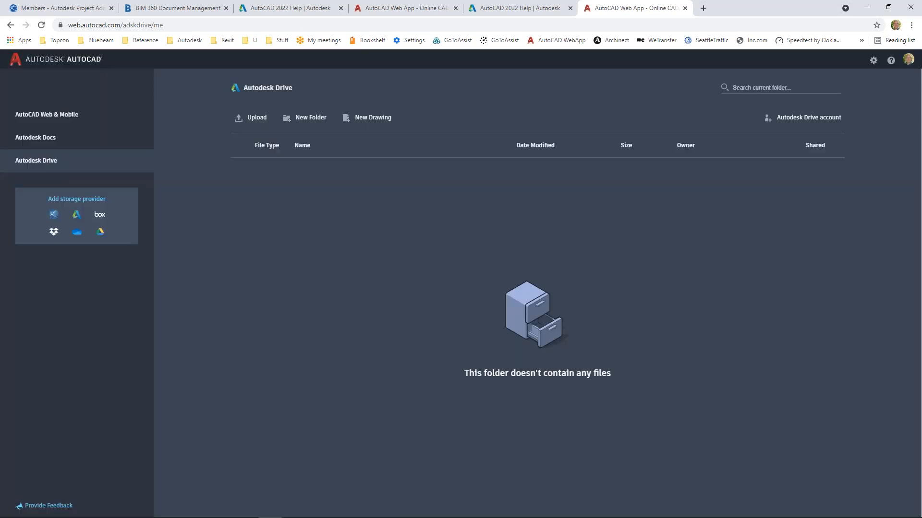
left_click(48, 119)
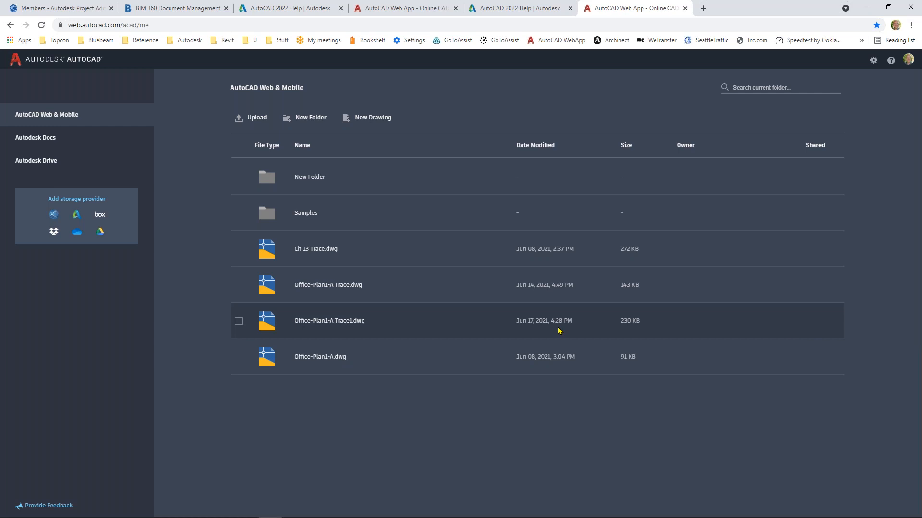
left_click(336, 324)
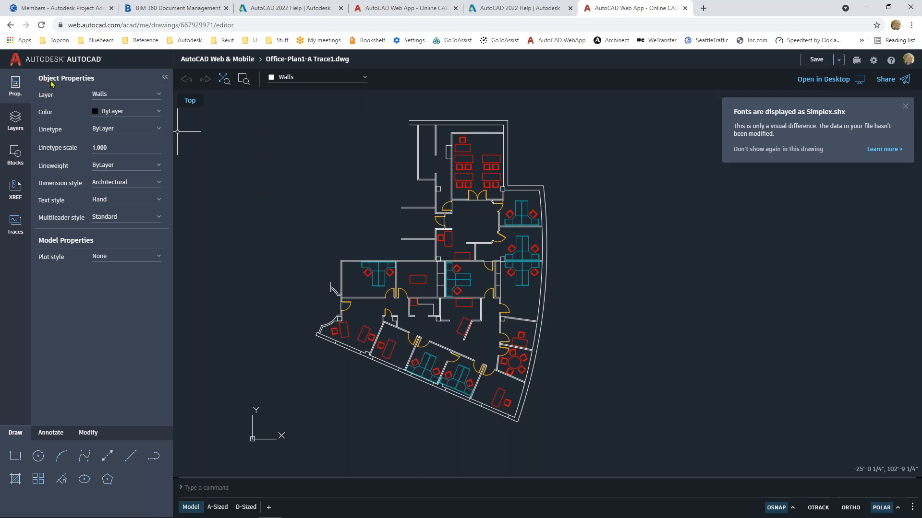
View the drawing's layers, blocks, external references and traces, then look over the annotation and modify tools.
left_click(17, 118)
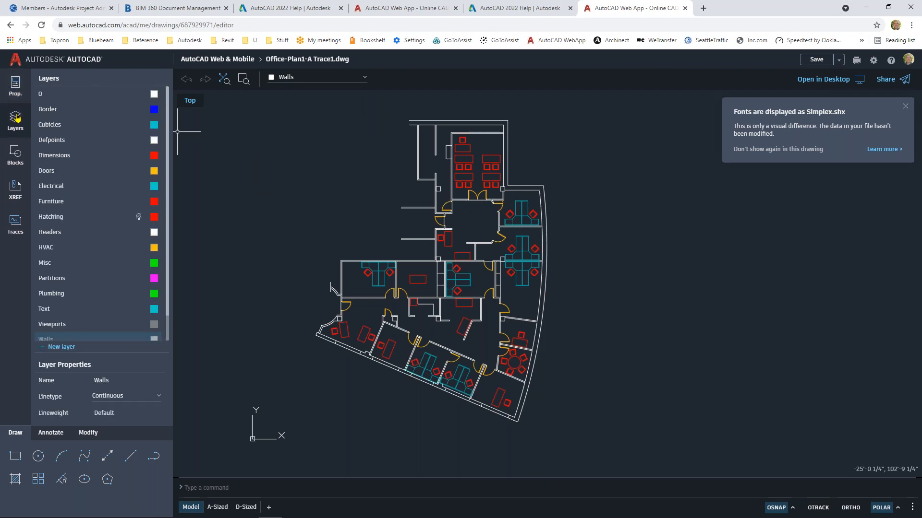
left_click(18, 156)
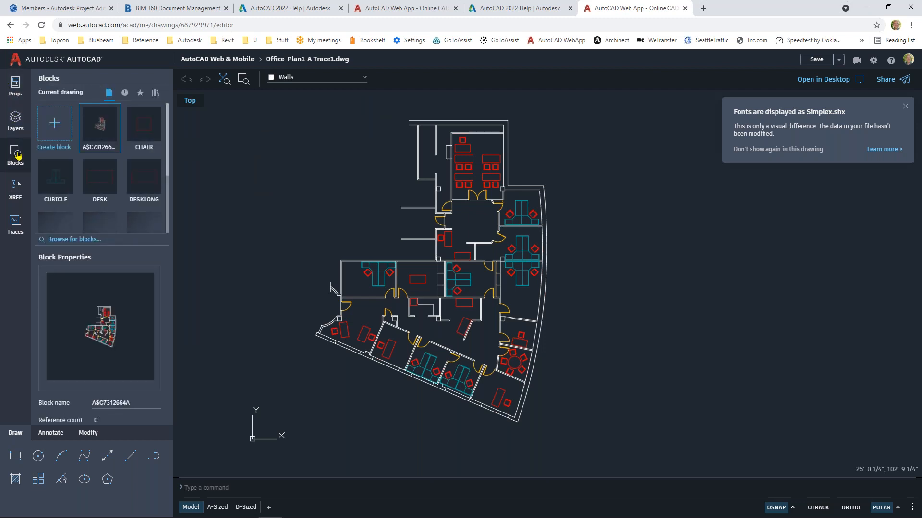
left_click(17, 190)
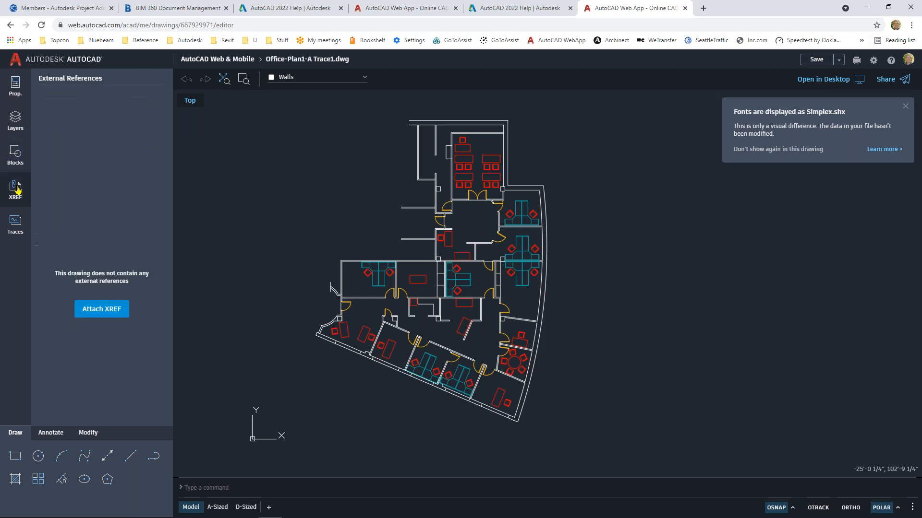
left_click(16, 221)
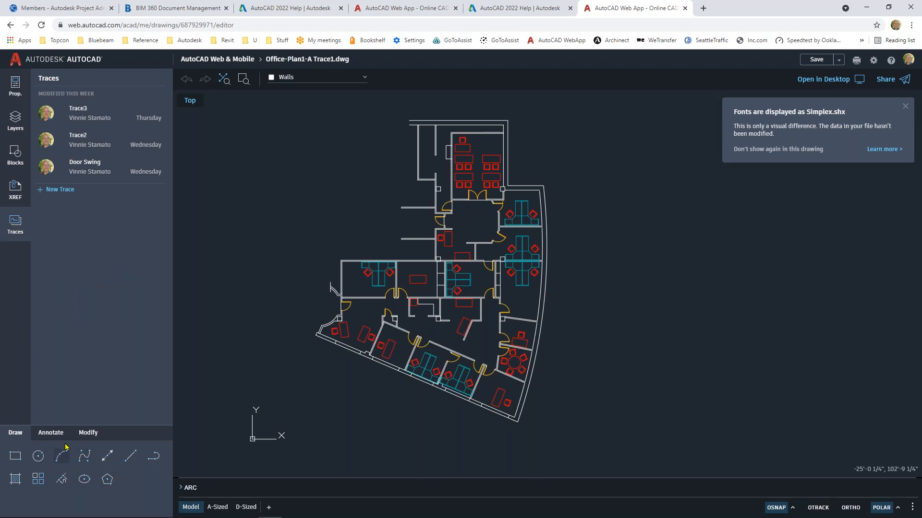
left_click(49, 434)
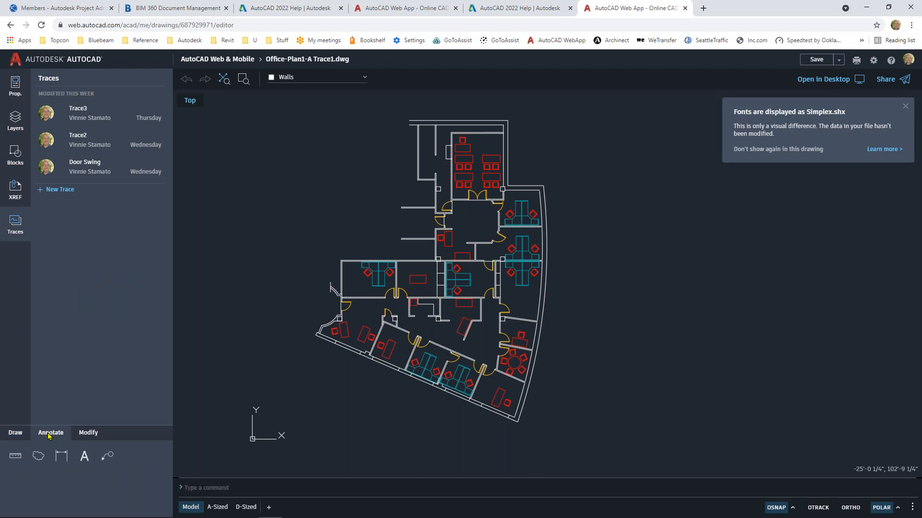
left_click(91, 434)
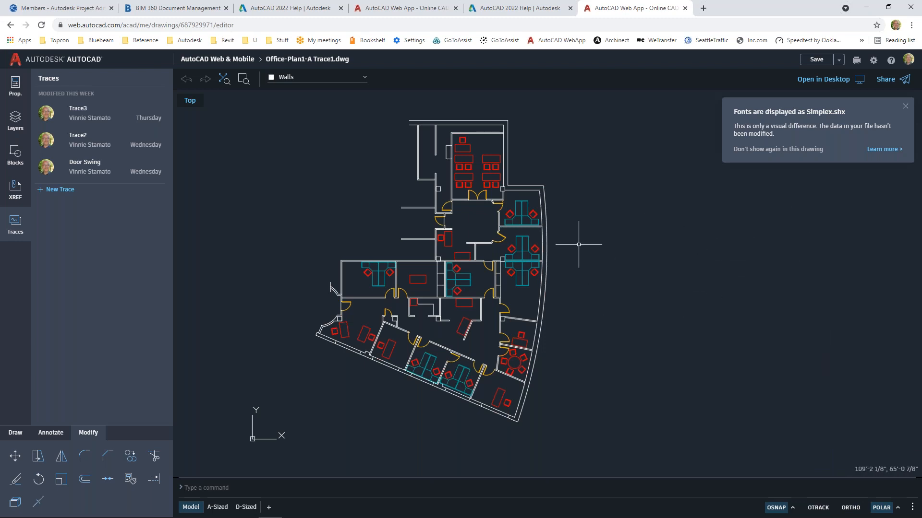
Dismiss the notice about fonts being displayed as Simplex.shx.
scroll(596, 245, "down", 1)
scroll(601, 235, "up", 1)
scroll(600, 226, "down", 1)
middle_click_drag(600, 227, 599, 255)
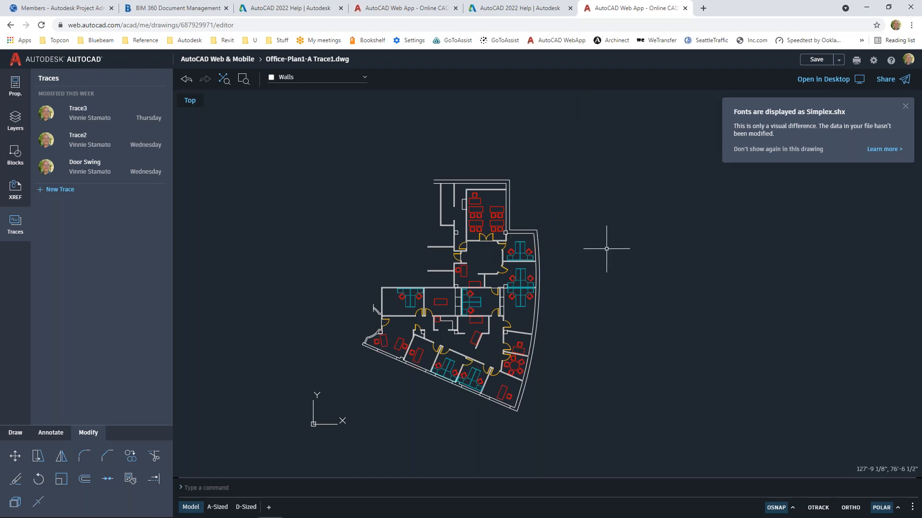
left_click(905, 106)
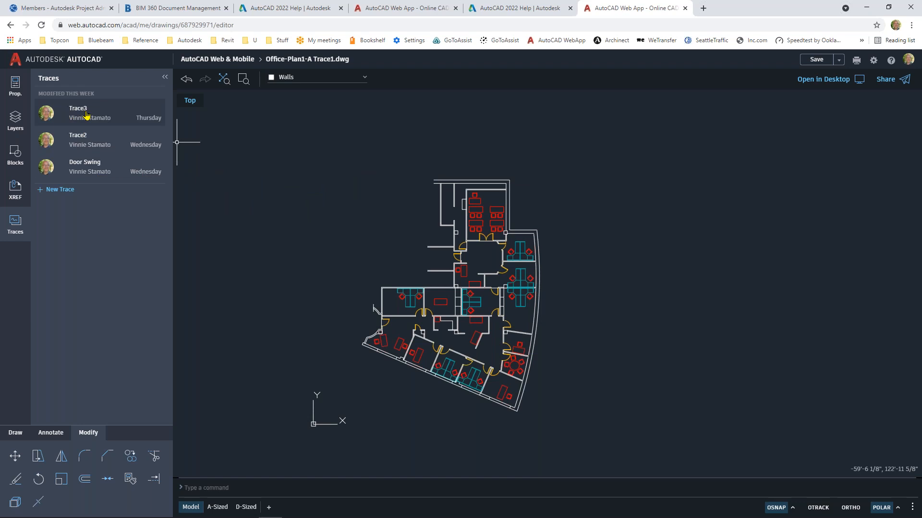
Open the Door Swing trace and examine its layer list and the clouded comment at the double doors.
left_click(93, 169)
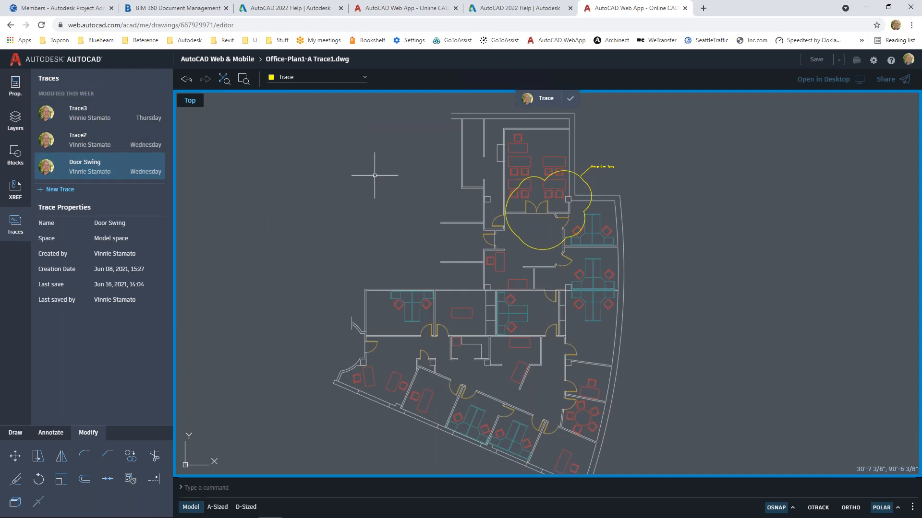
left_click(308, 77)
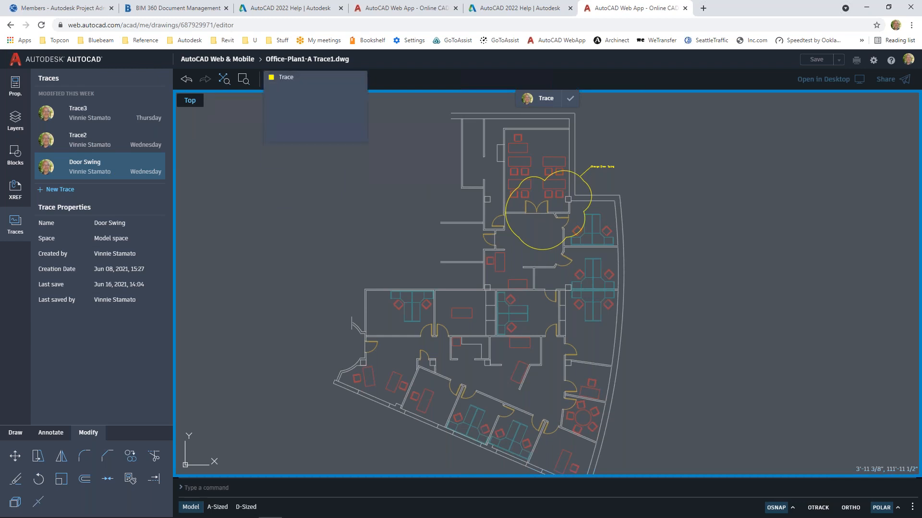
scroll(363, 127, "down", 3)
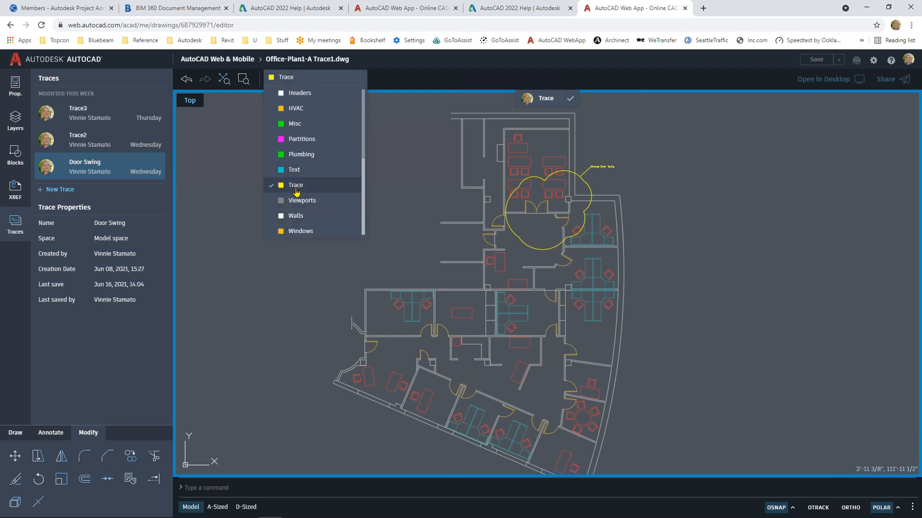
scroll(365, 163, "up", 3)
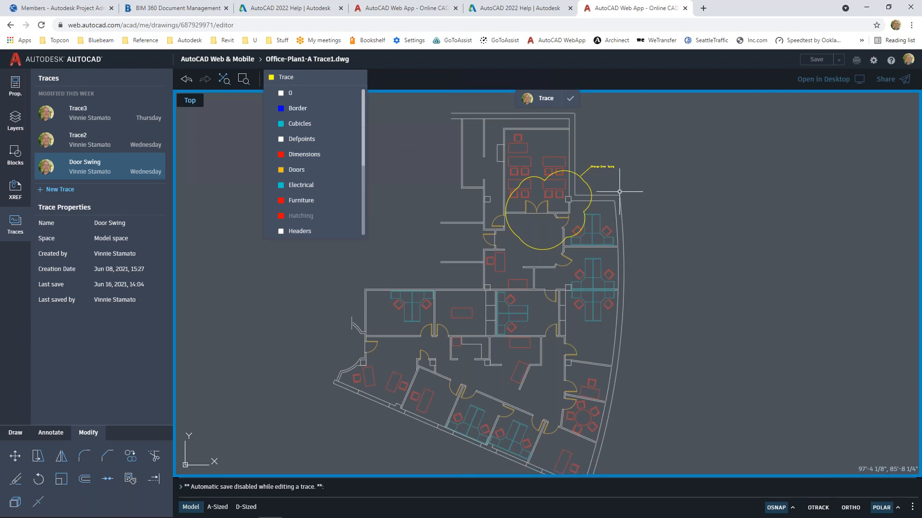
scroll(598, 185, "up", 5)
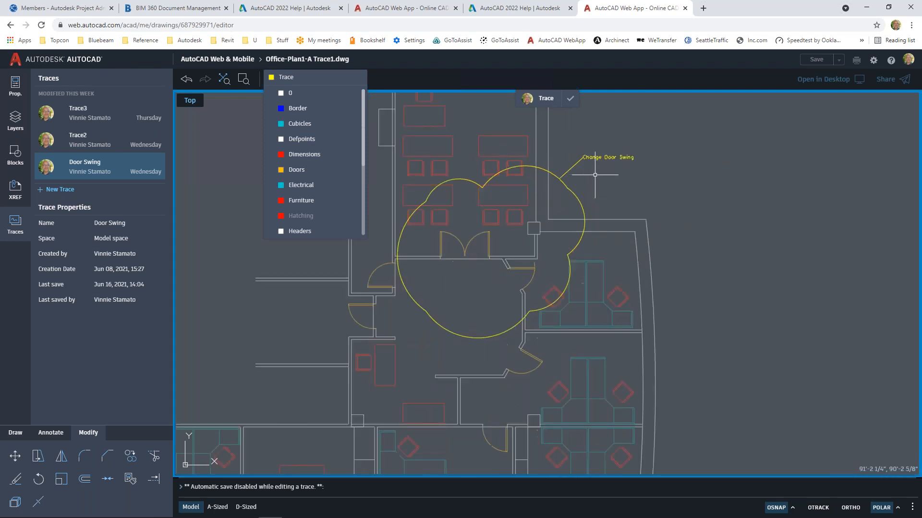
middle_click_drag(401, 244, 574, 221)
scroll(553, 253, "down", 2)
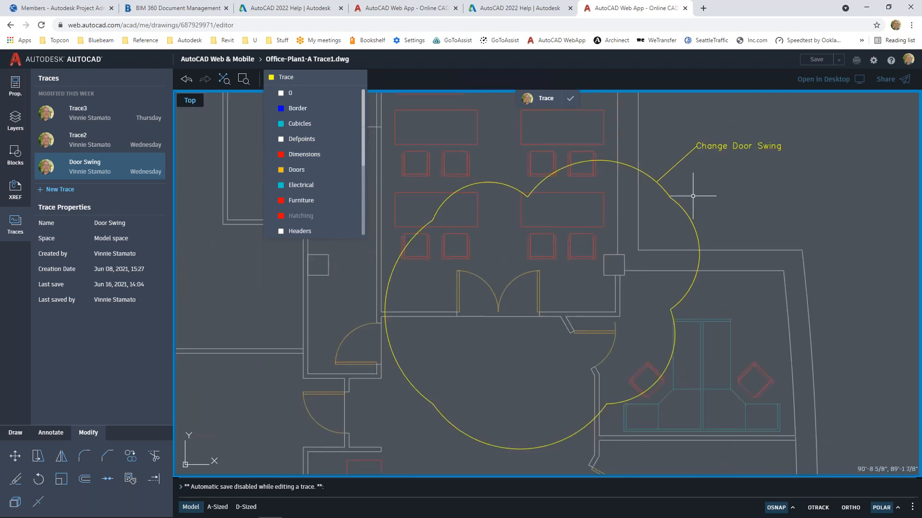
scroll(495, 294, "down", 5)
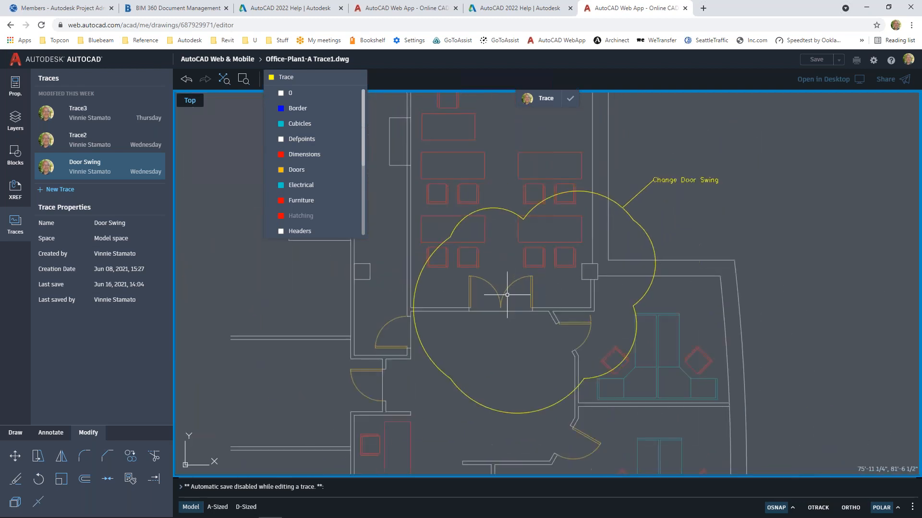
middle_click_drag(515, 282, 537, 188)
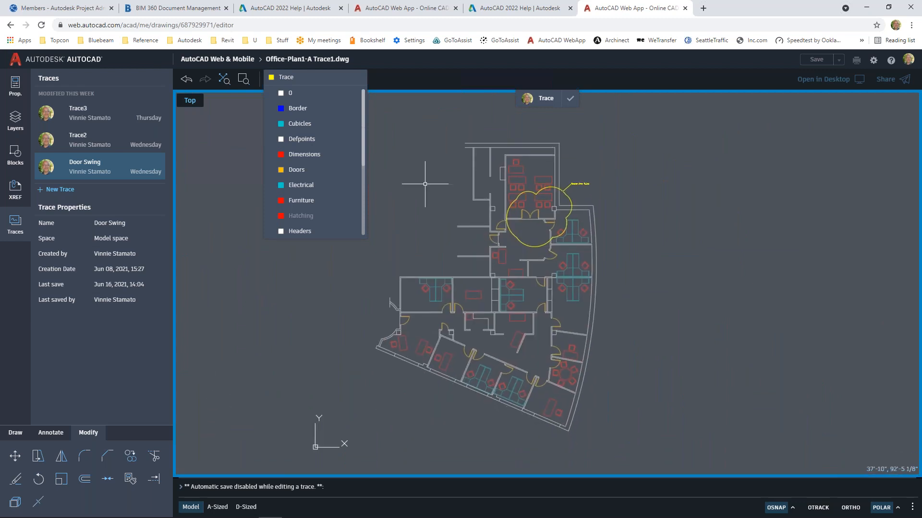
left_click(390, 166)
Open Trace2 and examine its clouded comment about the door type.
left_click(97, 143)
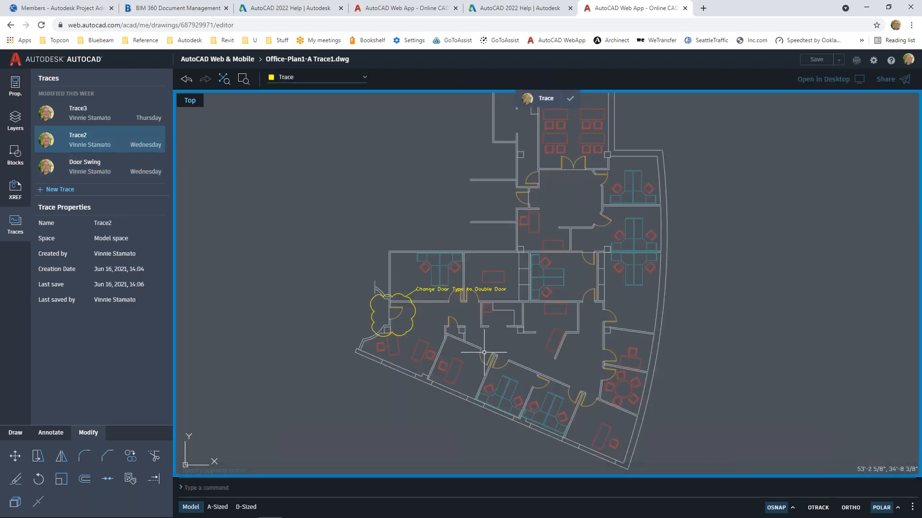
scroll(437, 306, "up", 3)
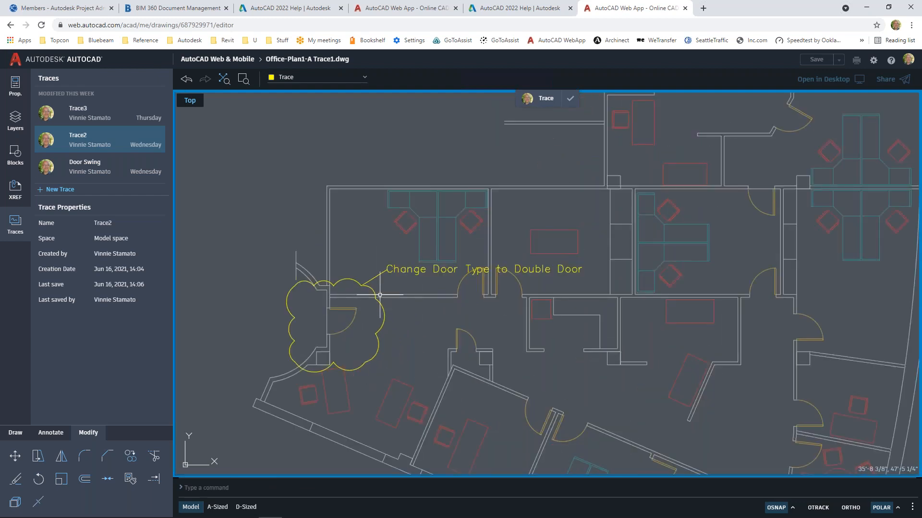
scroll(207, 192, "down", 3)
middle_click_drag(229, 239, 272, 259)
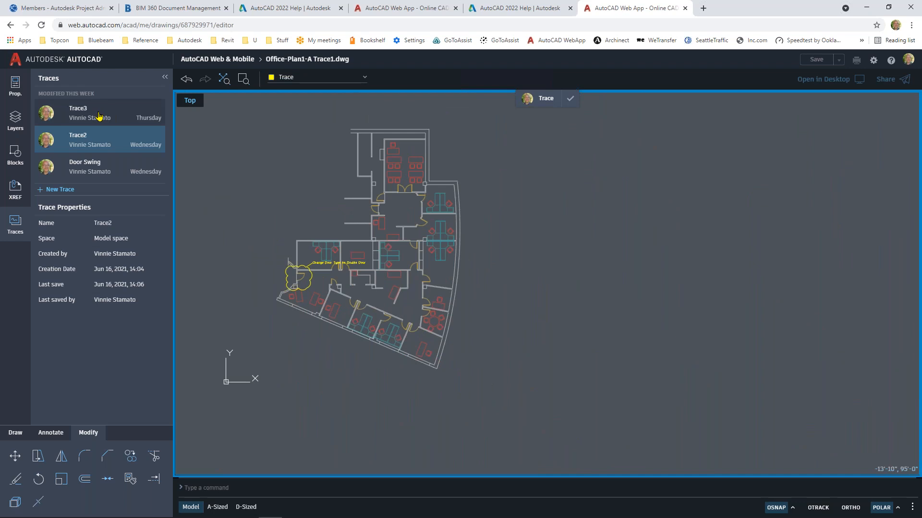
Open Trace3 and examine its large revision cloud and the note attached to it.
left_click(98, 115)
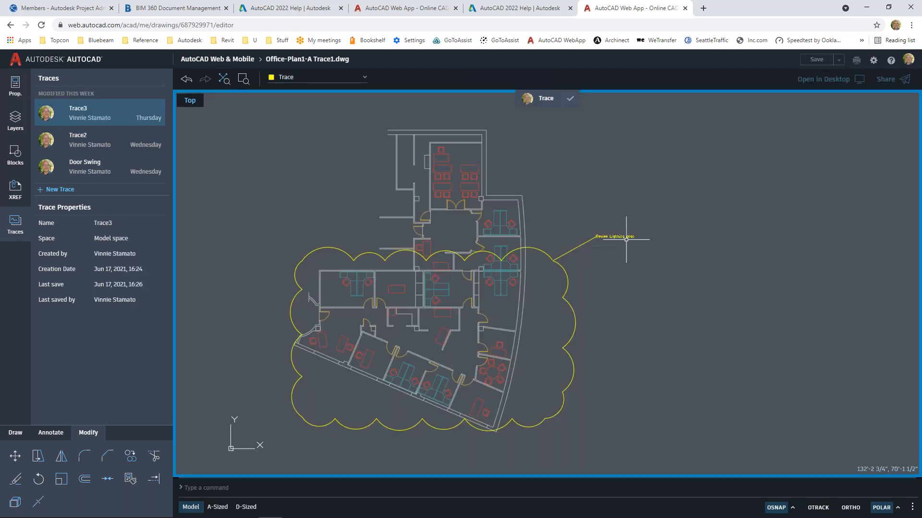
scroll(600, 242, "up", 3)
scroll(598, 248, "down", 5)
middle_click_drag(432, 332, 489, 308)
scroll(495, 314, "down", 2)
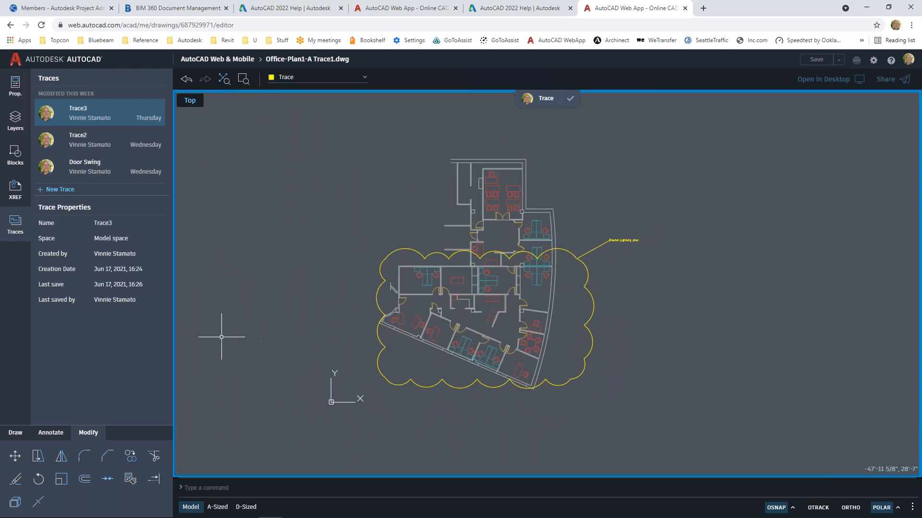
Bring up the annotation tools, create a new trace and rename it Electrical.
left_click(45, 433)
left_click(39, 456)
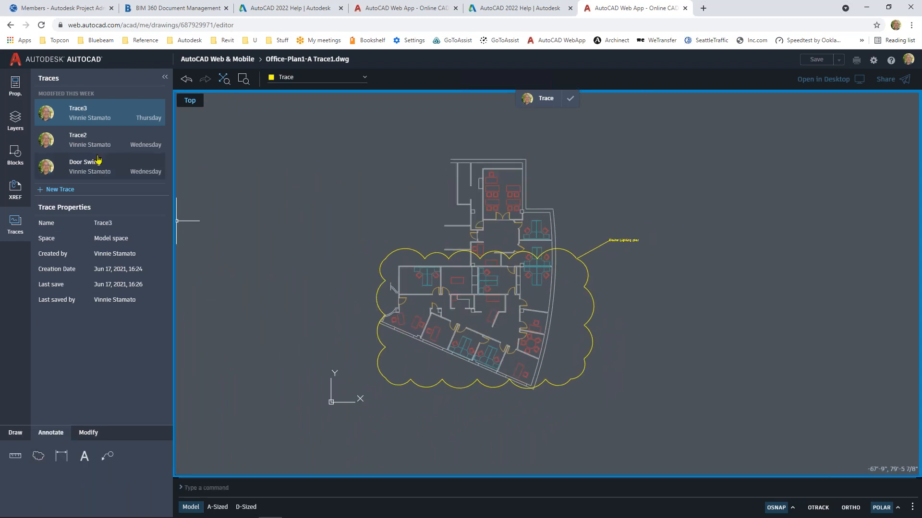
left_click(66, 190)
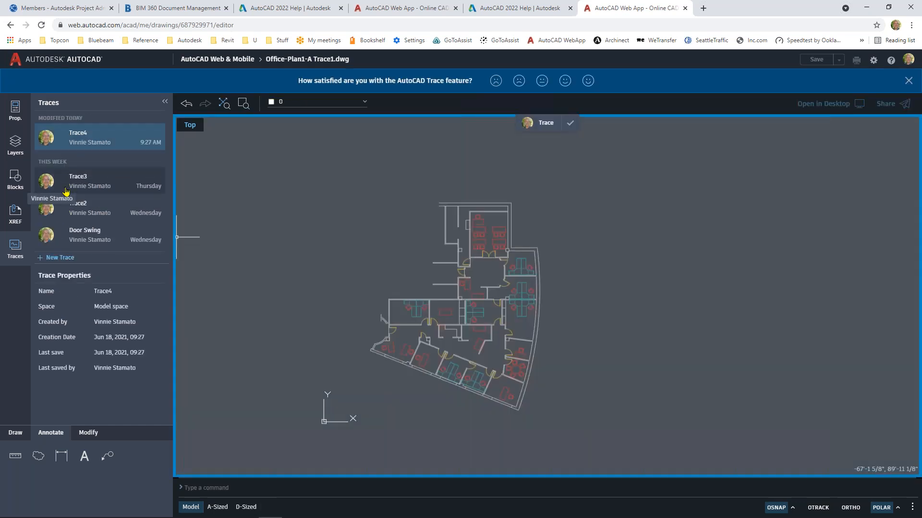
right_click(84, 136)
left_click(111, 158)
type("Electrical")
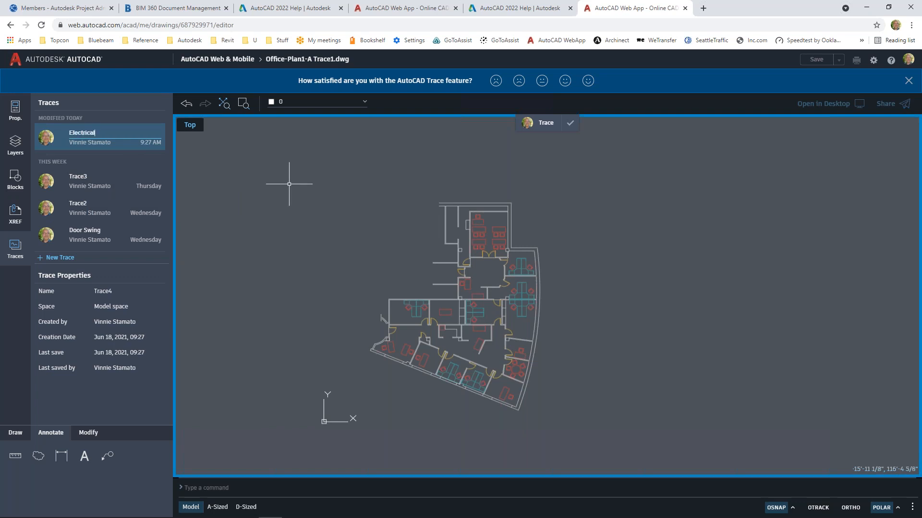
Look through the Electrical trace's available layers for a Trace layer and close the list without changing the current layer.
left_click(38, 456)
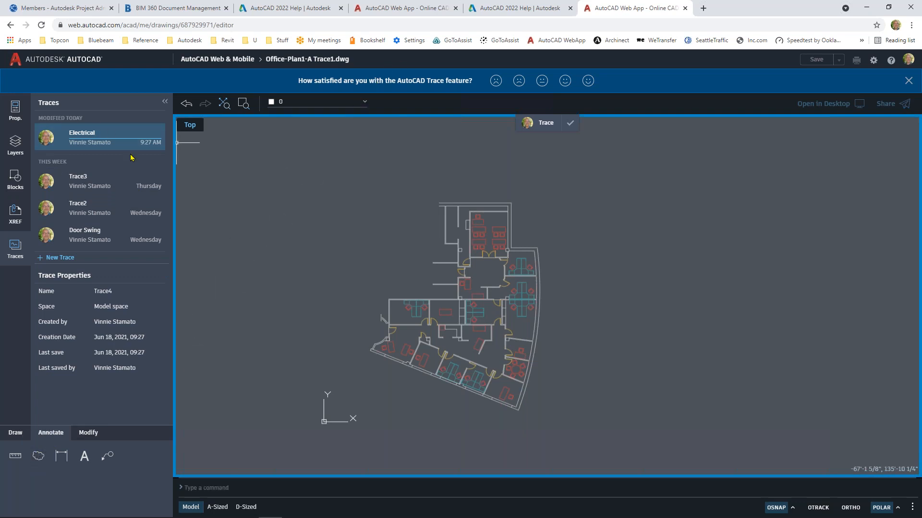
left_click(365, 103)
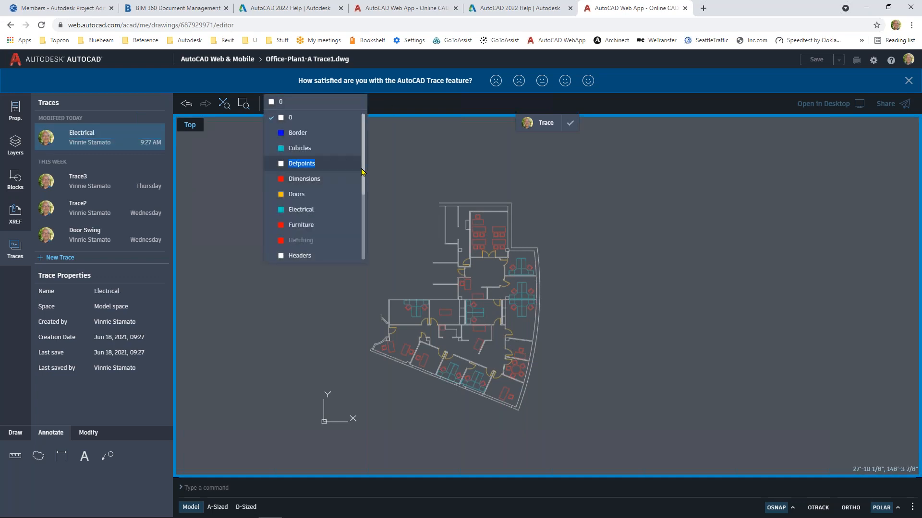
left_click_drag(364, 162, 353, 235)
left_click_drag(362, 192, 347, 263)
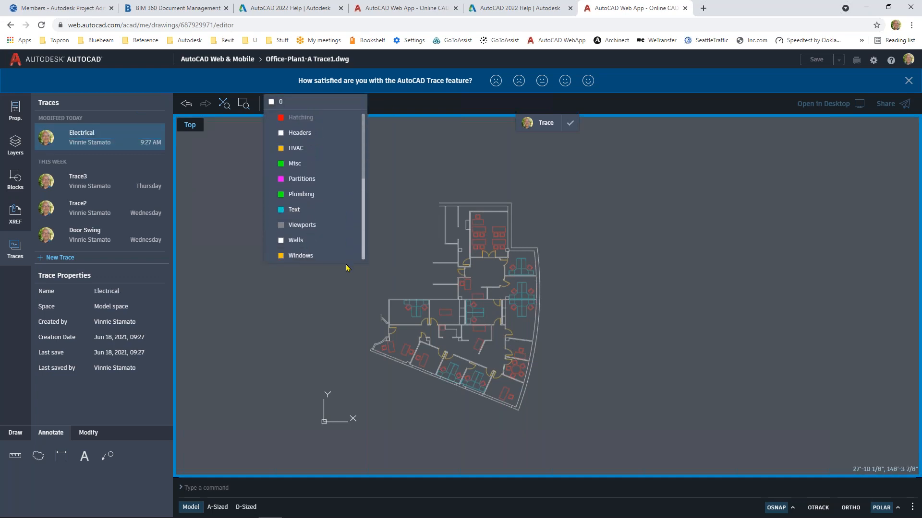
key("Escape")
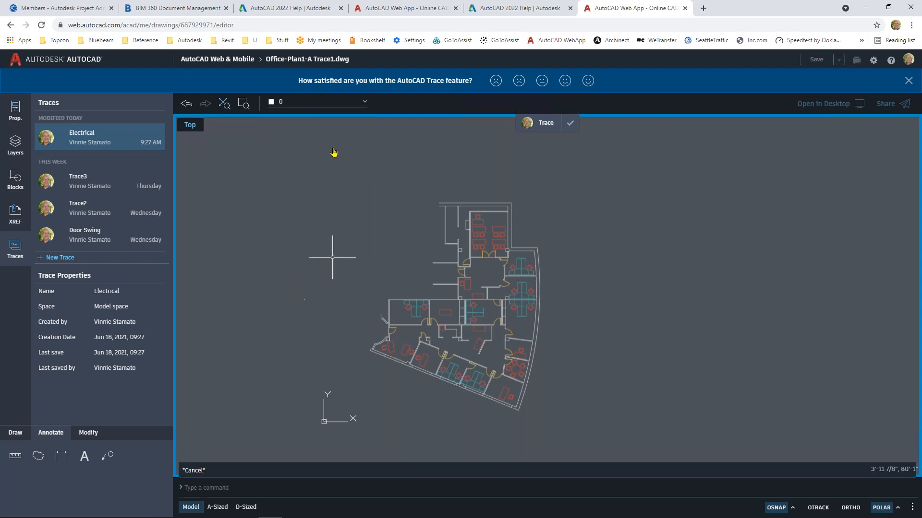
Create a new layer named Trace for the Electrical trace.
left_click(14, 144)
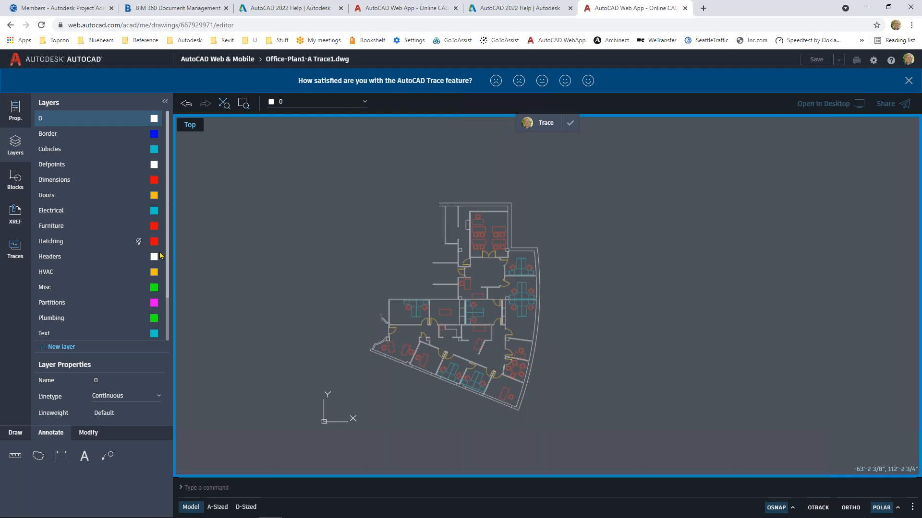
scroll(168, 259, "down", 2)
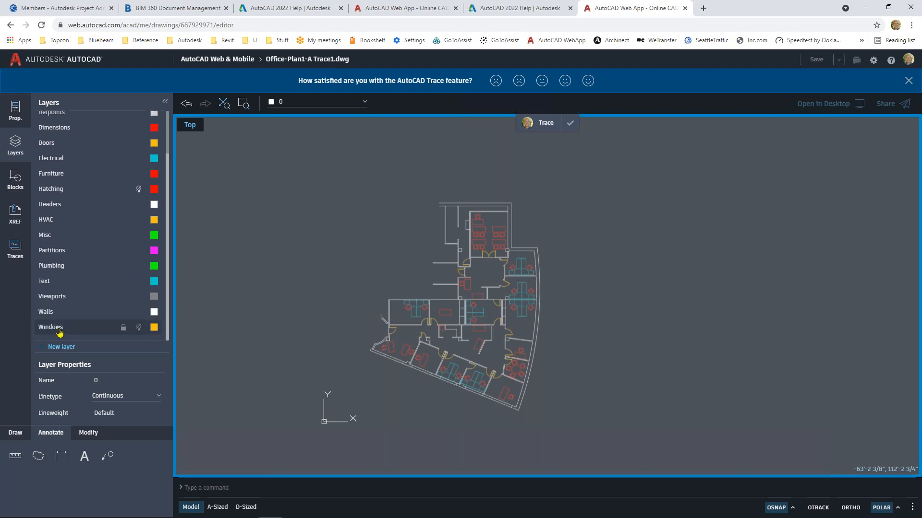
left_click(61, 347)
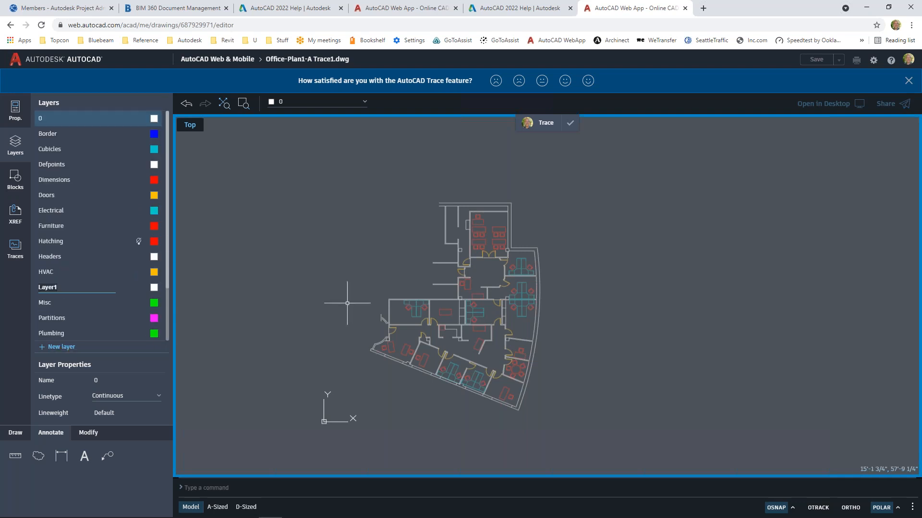
type("Trace")
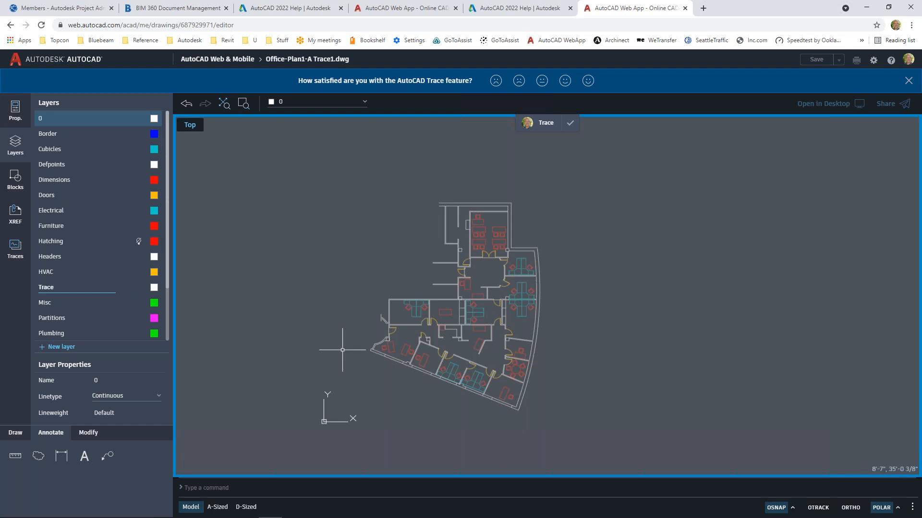
Set the Trace layer's color to yellow.
left_click(154, 288)
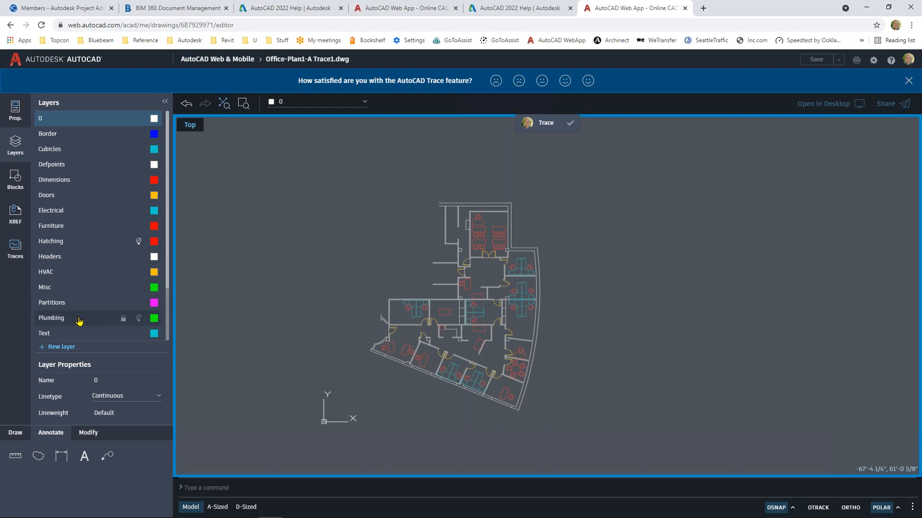
scroll(89, 313, "down", 2)
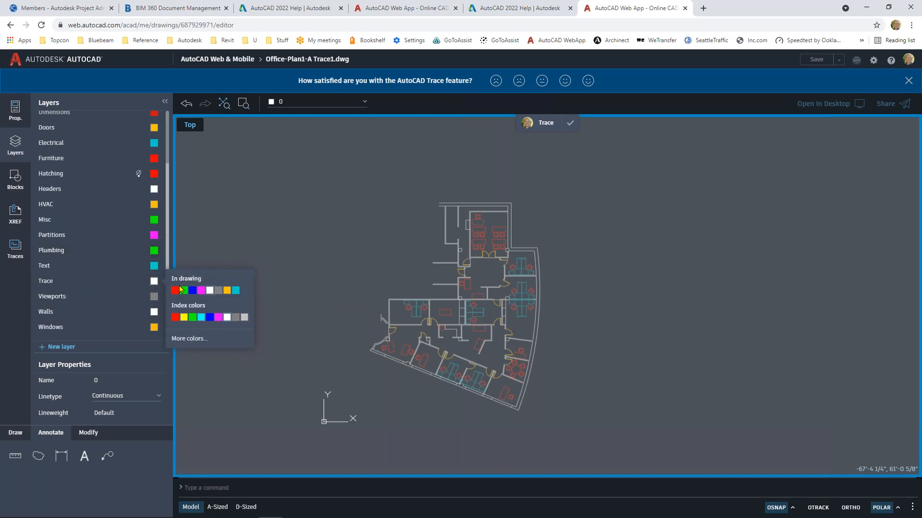
left_click(184, 318)
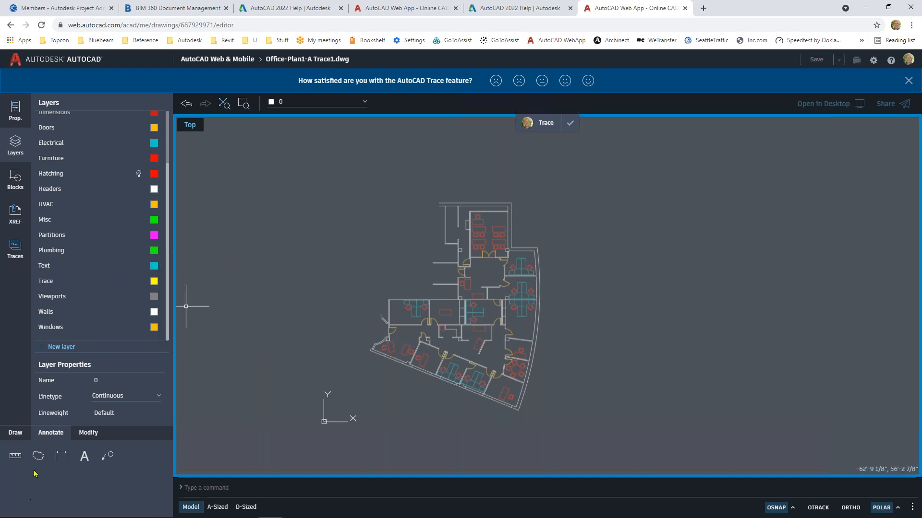
Draw a rectangular revision cloud around the plan's upper rooms on layer 0, then erase it.
left_click(38, 456)
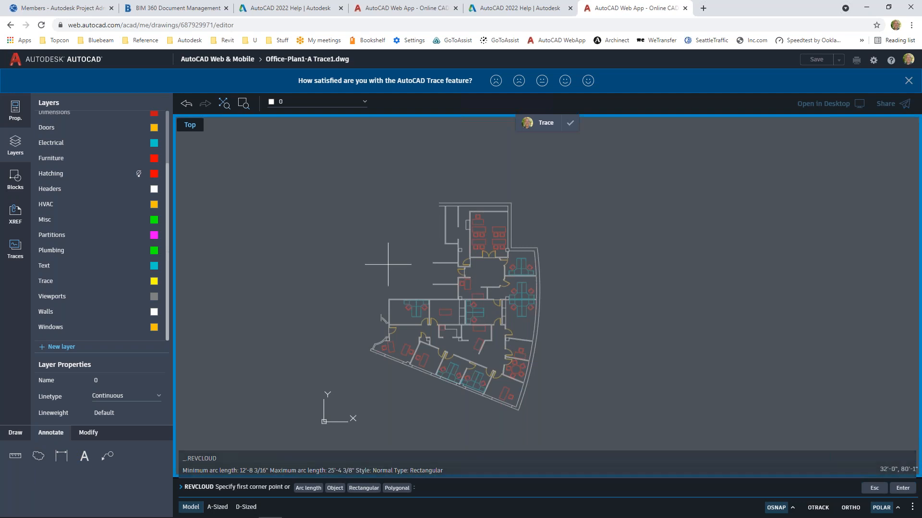
left_click(430, 193)
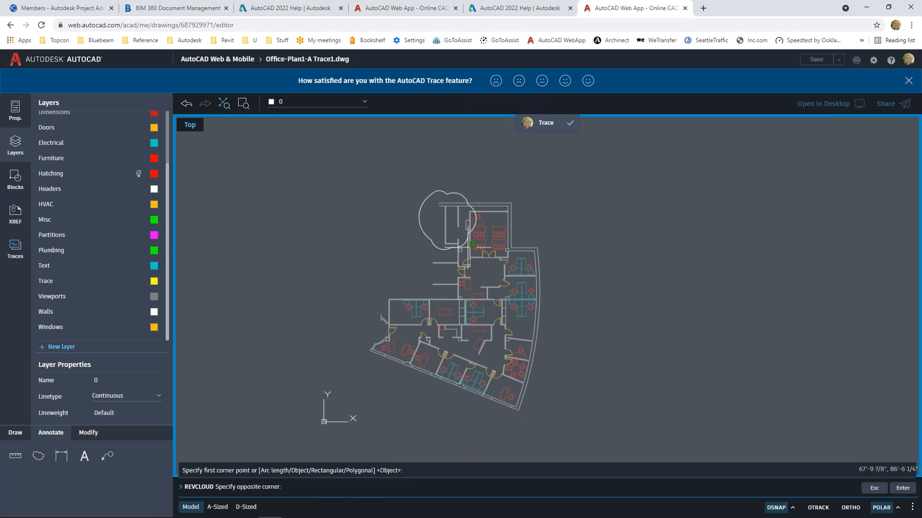
left_click(554, 265)
key("Escape")
left_click(555, 249)
key("Delete")
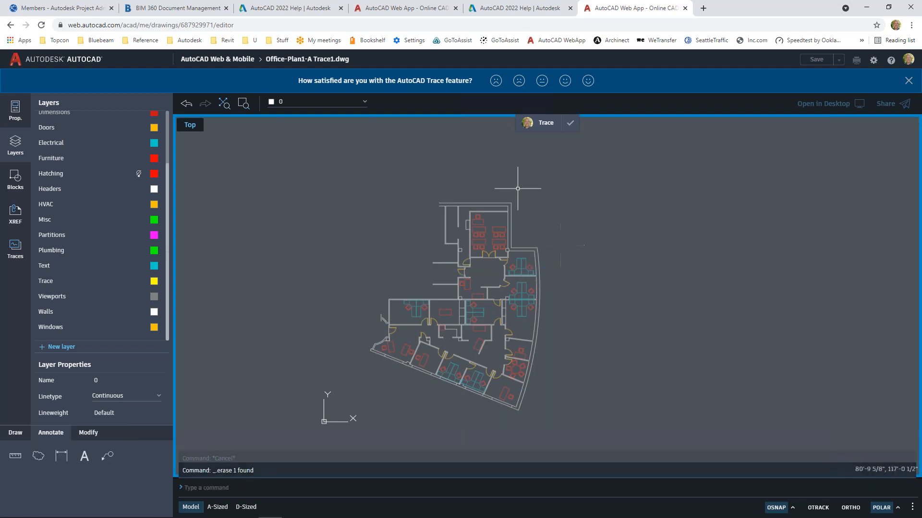
Make Trace the current layer and draw a rectangular revision cloud around the plan's upper rooms.
left_click(336, 102)
scroll(337, 189, "down", 3)
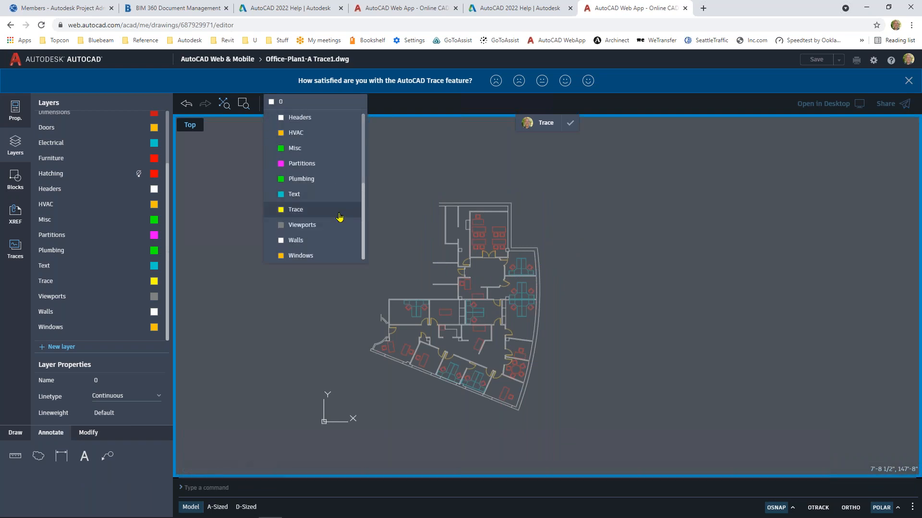
left_click(324, 209)
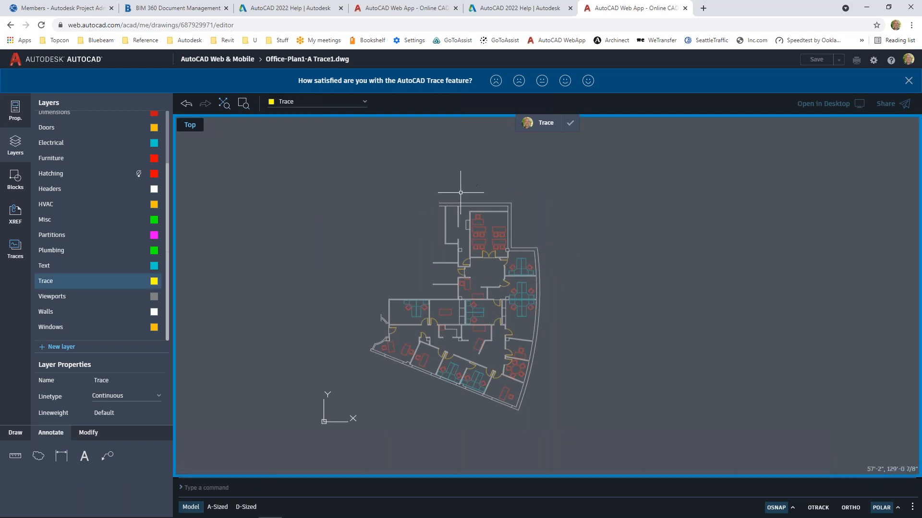
left_click(420, 188)
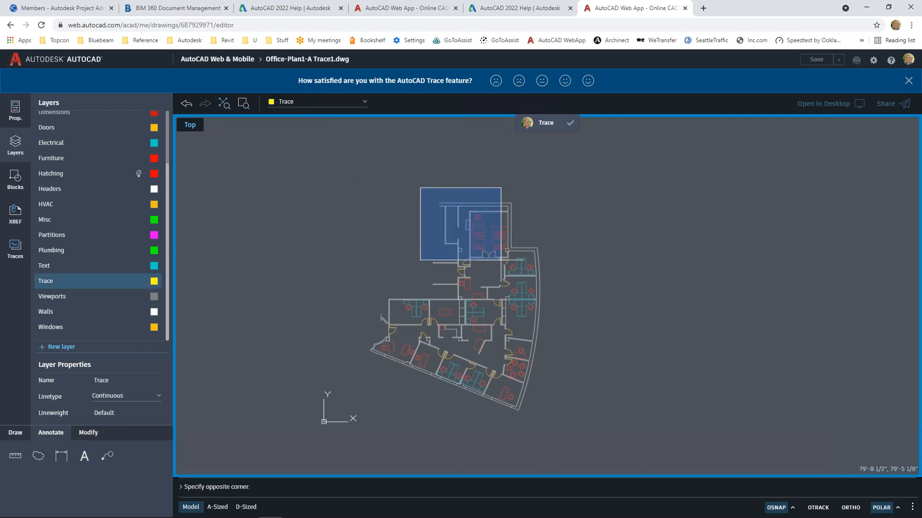
left_click(413, 186)
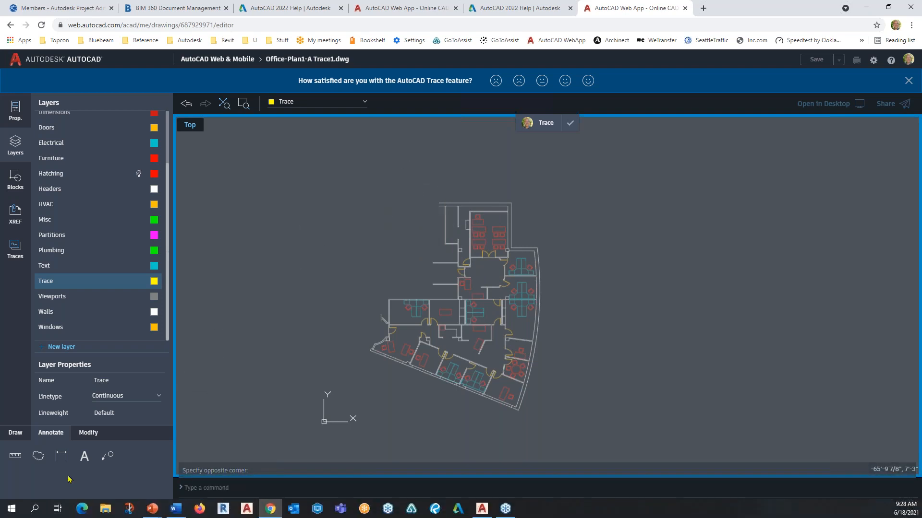
left_click(38, 456)
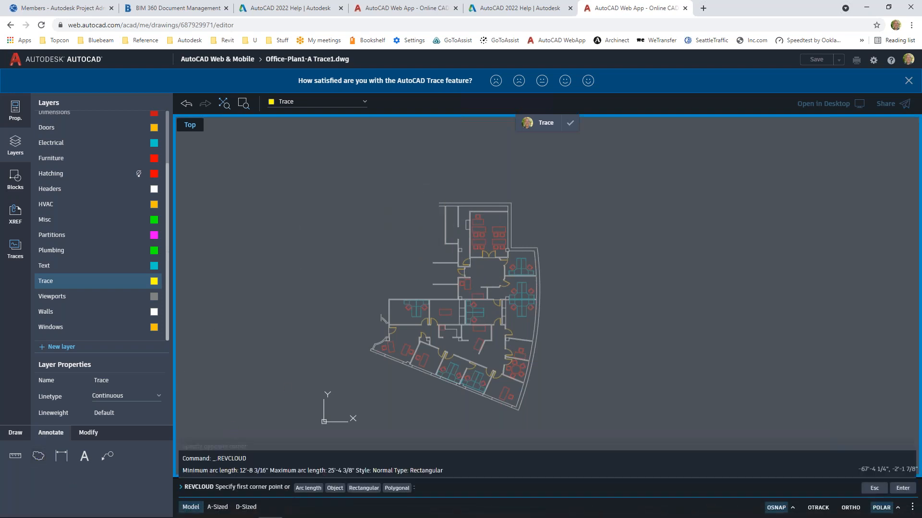
left_click(417, 184)
left_click(553, 279)
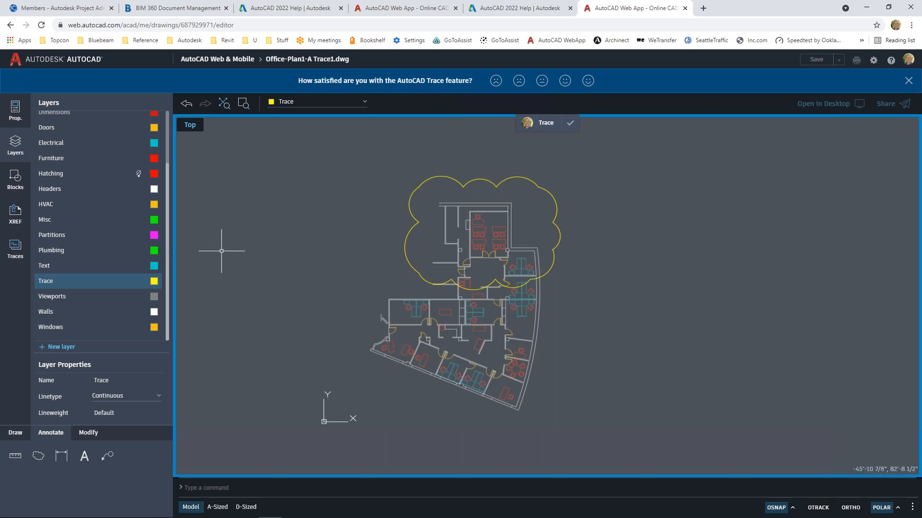
Add a multileader from the revision cloud's upper edge with the text "Revise Electrical Schedule" at text height 10.
left_click(107, 455)
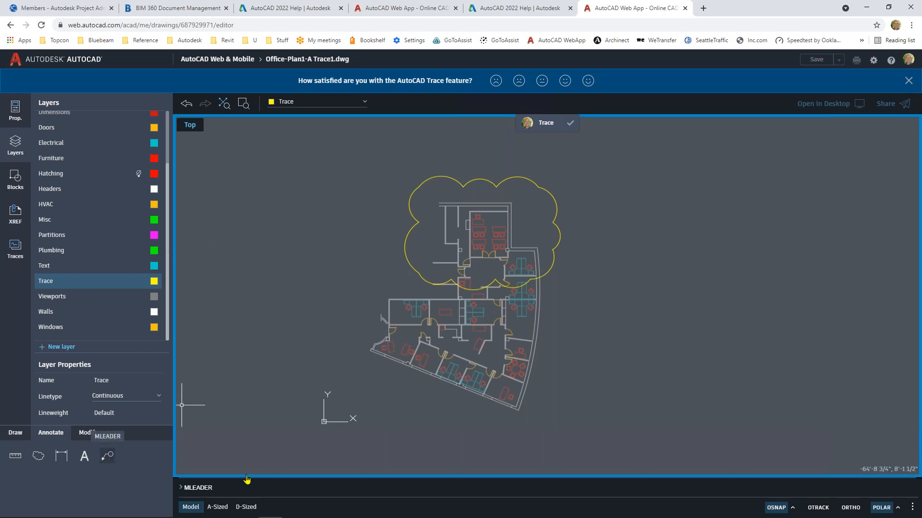
left_click(554, 199)
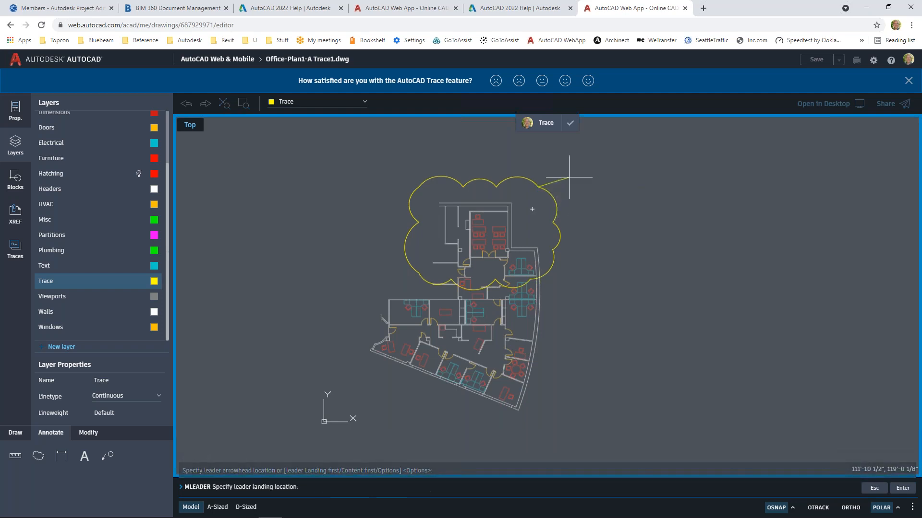
left_click(564, 175)
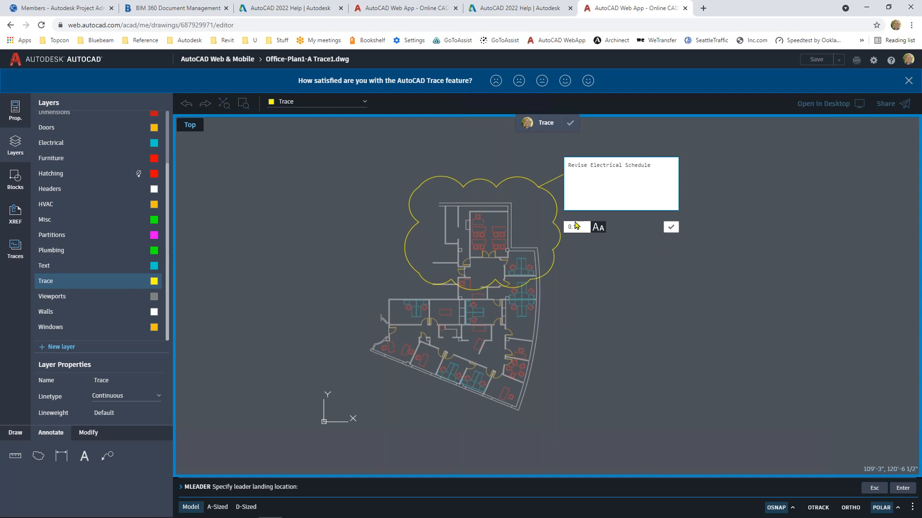
left_click_drag(583, 229, 565, 230)
type("10")
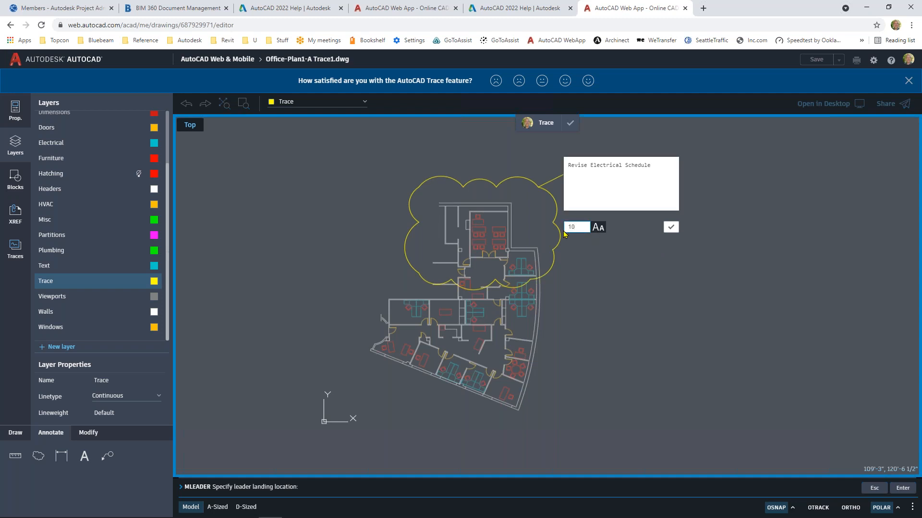
left_click(670, 227)
scroll(571, 178, "up", 3)
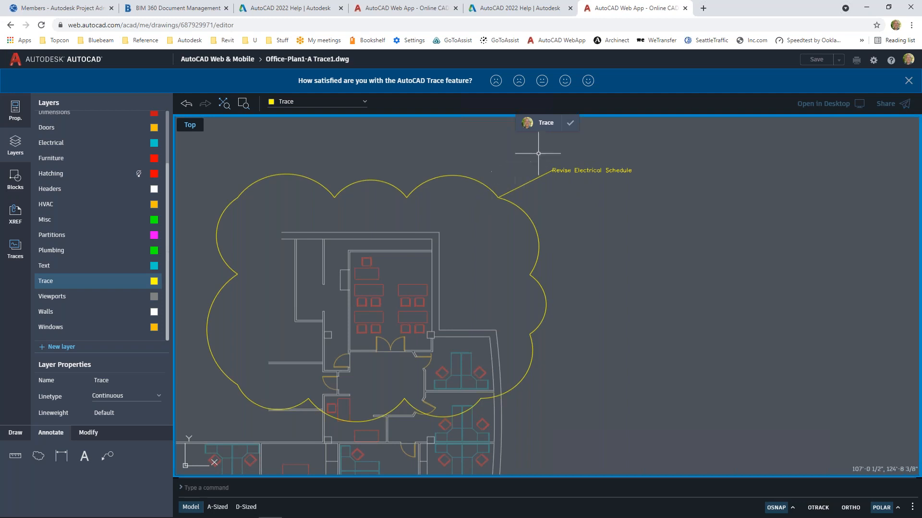
Finish the Electrical trace to return to the drawing and bring up its list of traces.
left_click(571, 124)
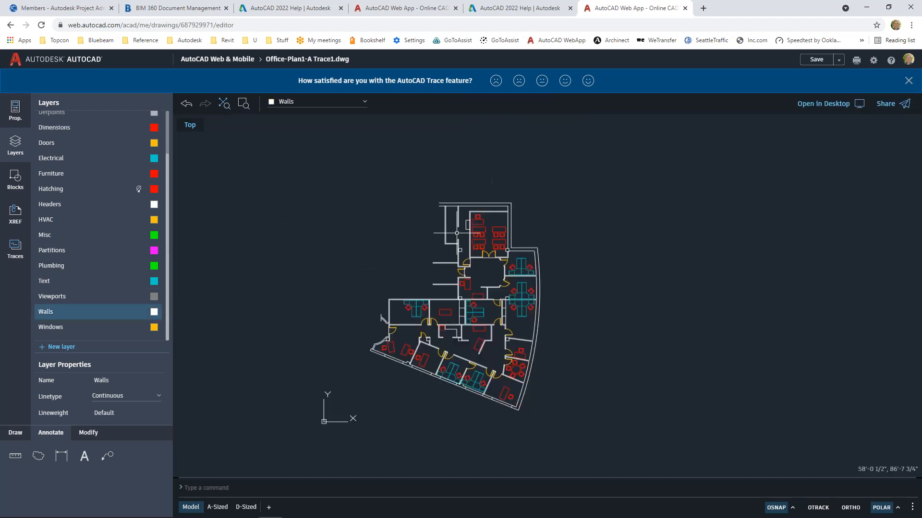
left_click(15, 249)
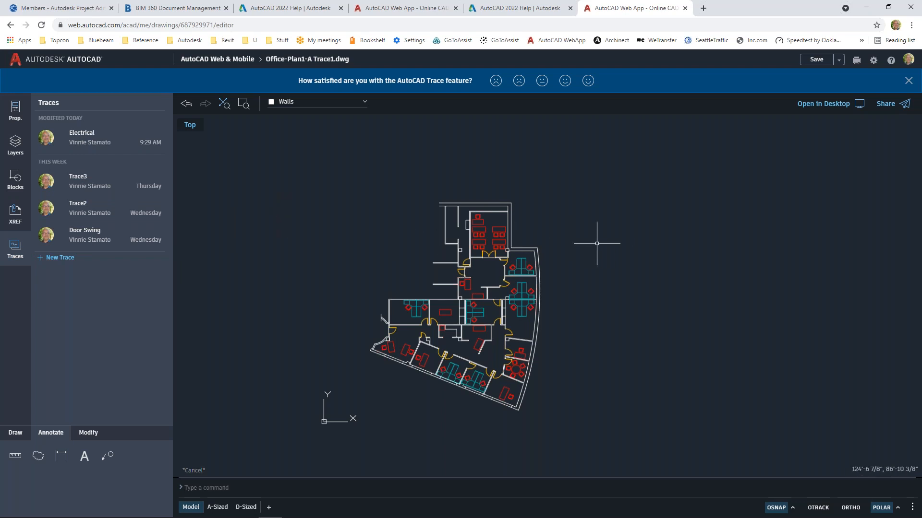
scroll(535, 307, "up", 3)
middle_click_drag(551, 307, 600, 305)
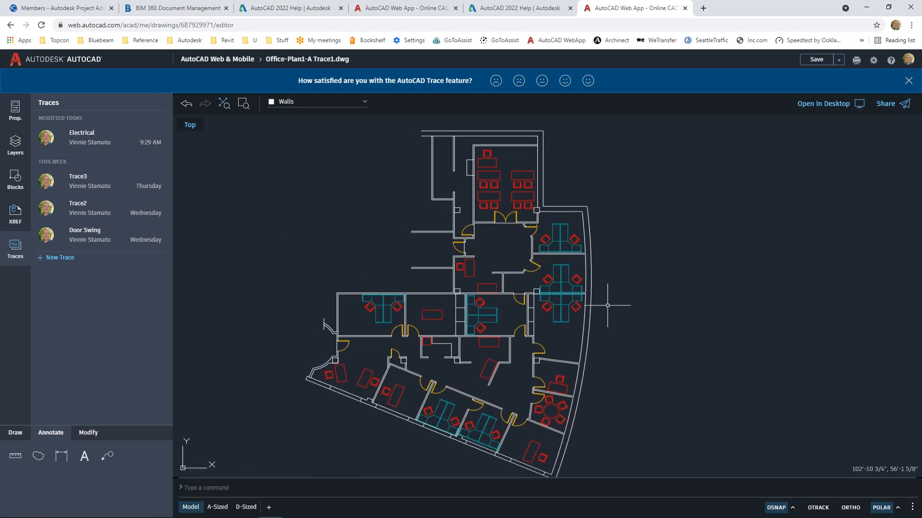
scroll(608, 305, "down", 2)
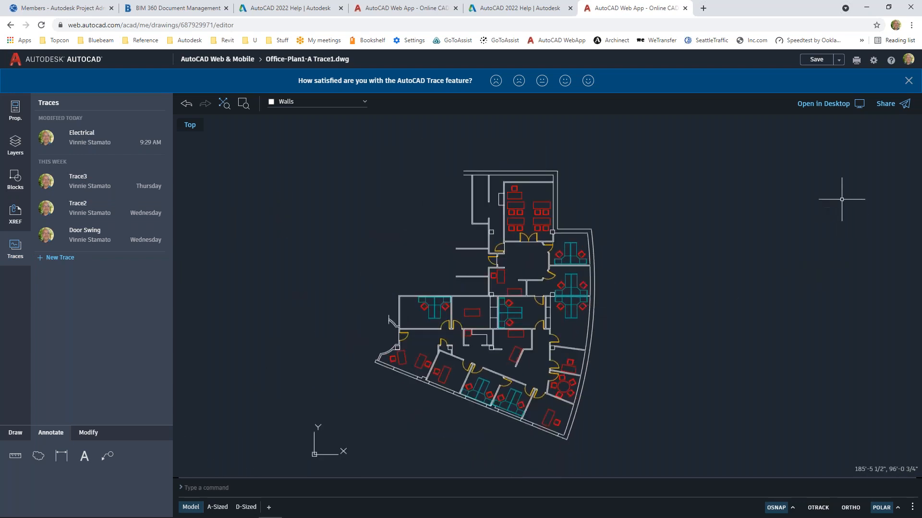
Start opening the drawing in desktop AutoCAD and try to sign in with the account e-mail and saved password.
left_click(835, 104)
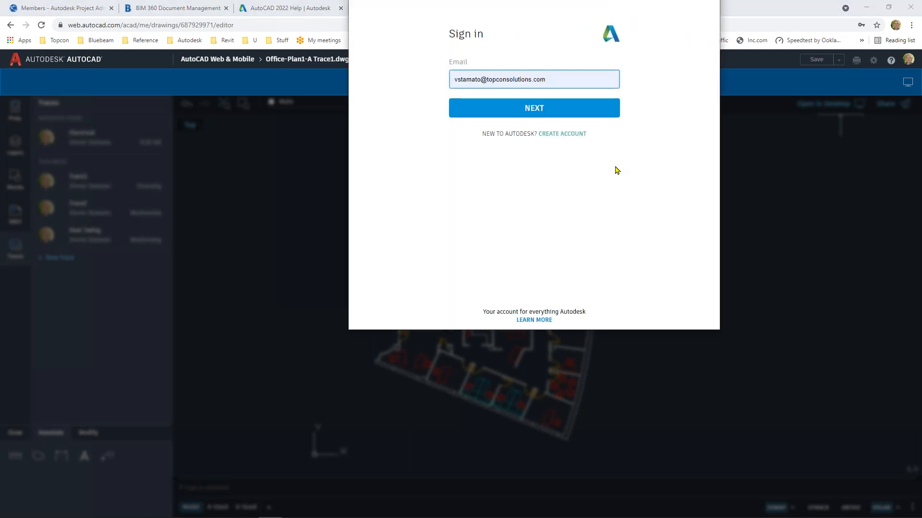
left_click(549, 108)
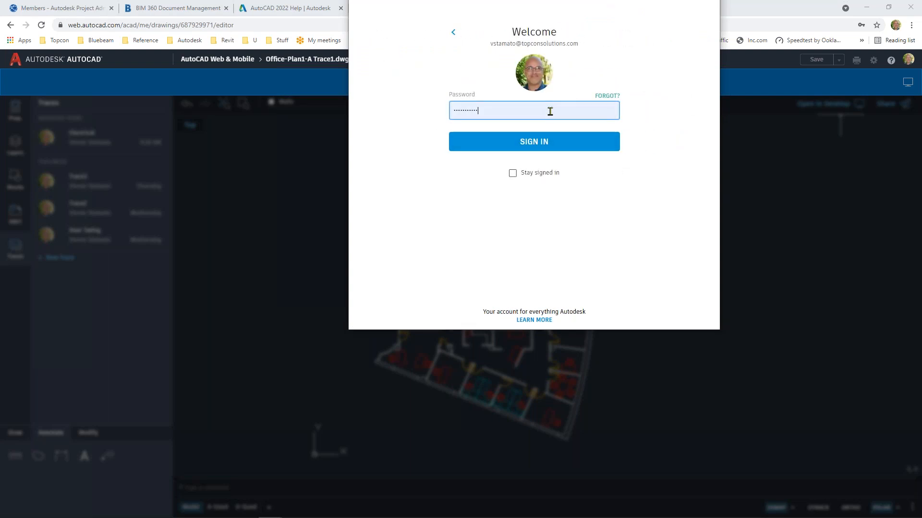
left_click(550, 111)
left_click(655, 123)
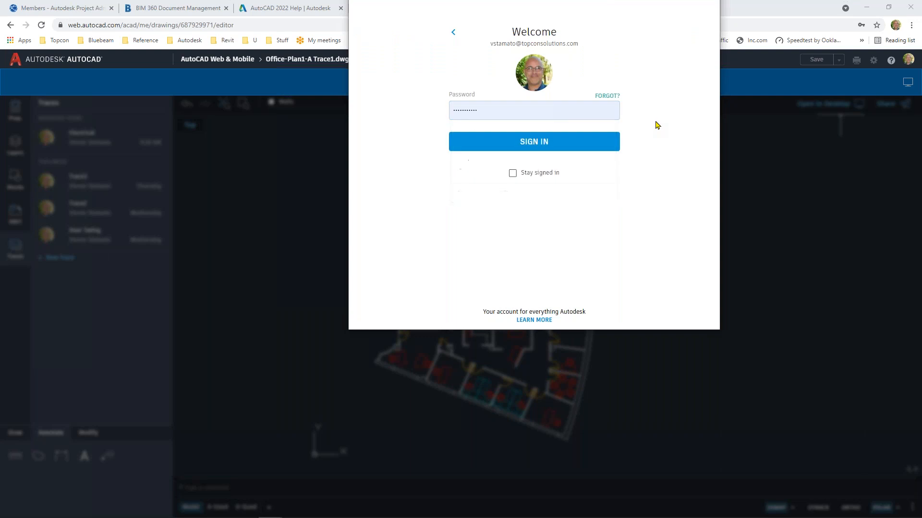
left_click(552, 143)
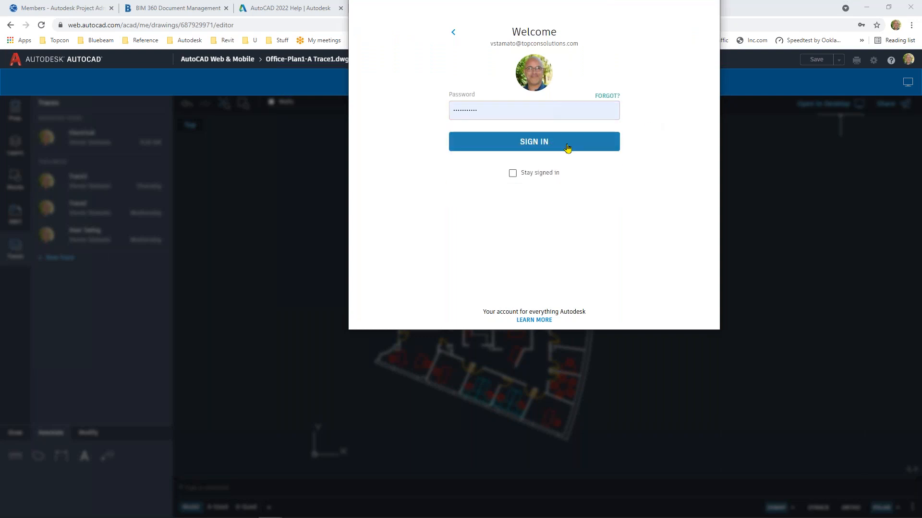
Enter the account password again, try to sign in, and dismiss the sign-in window.
left_click_drag(514, 115, 449, 113)
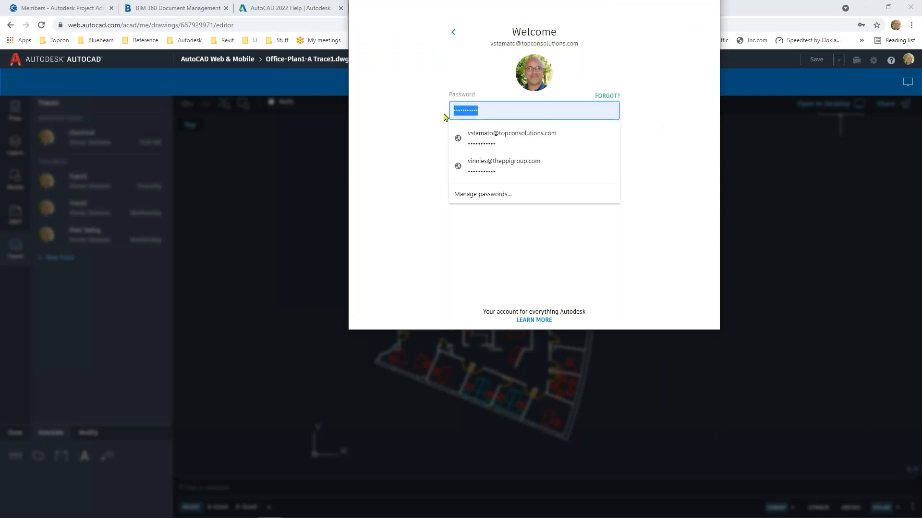
type("•")
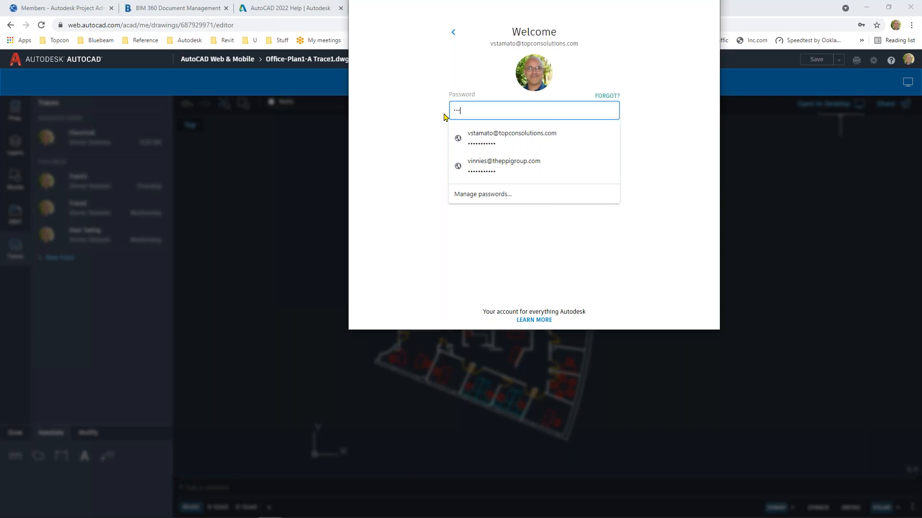
type("••••••")
left_click(673, 165)
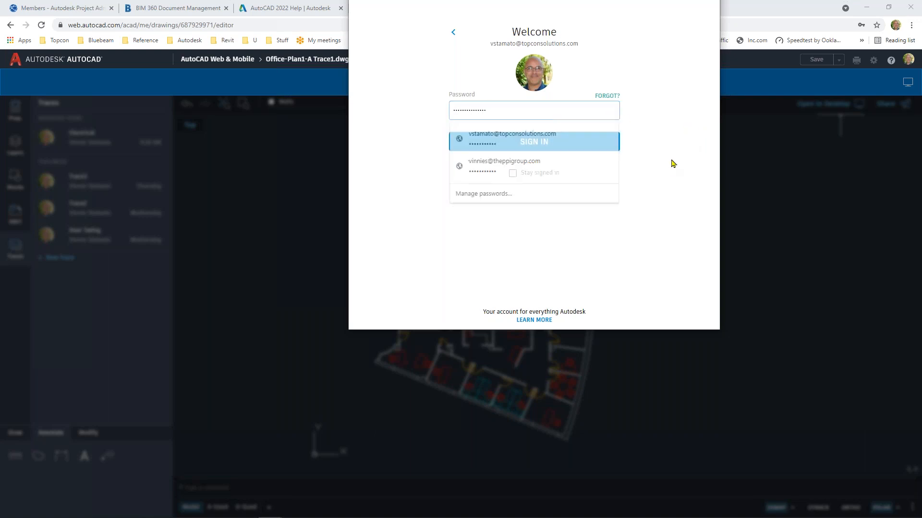
left_click(543, 152)
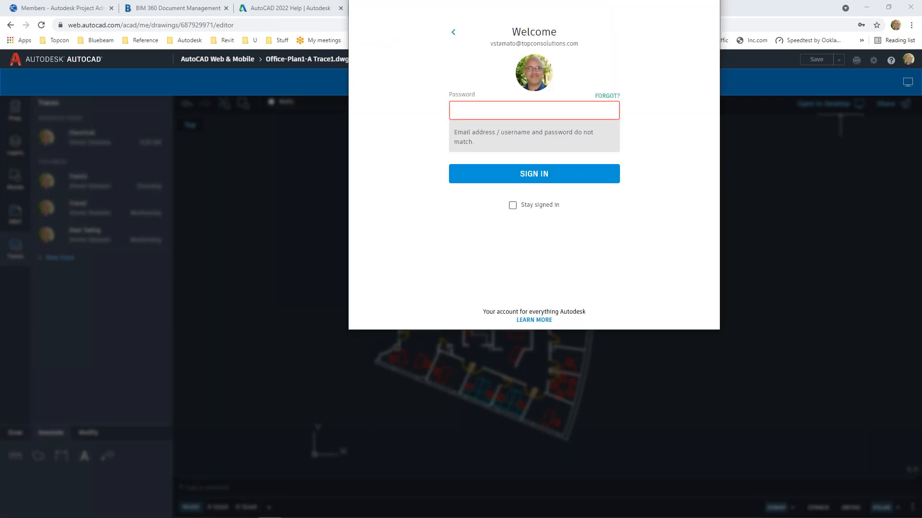
triple_click(619, 43)
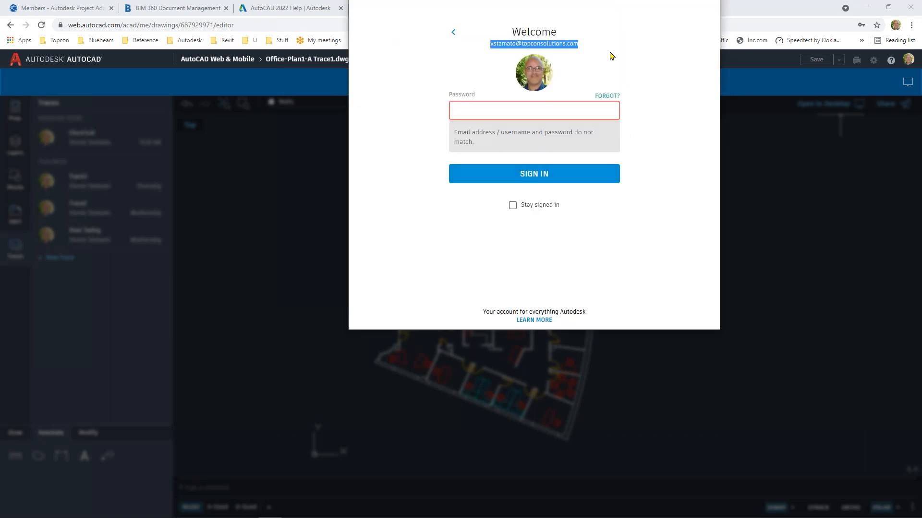
left_click(746, 20)
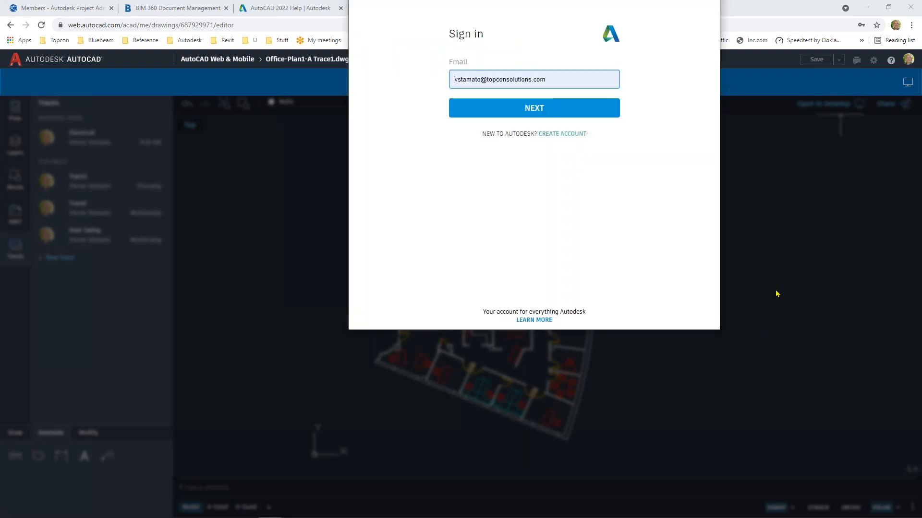
left_click(764, 5)
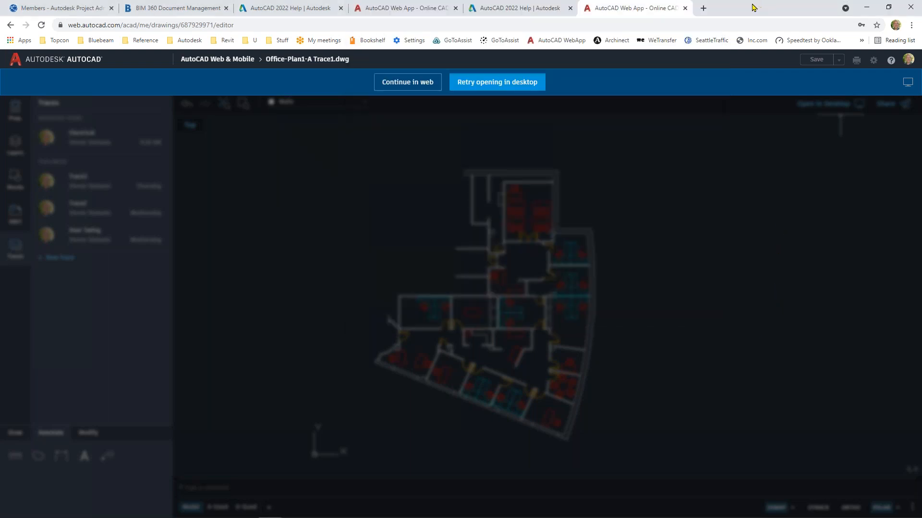
Switch to desktop AutoCAD 2022 and open the cloud drawing Office-Plan1-A Trace1 from the recent files.
double_click(738, 11)
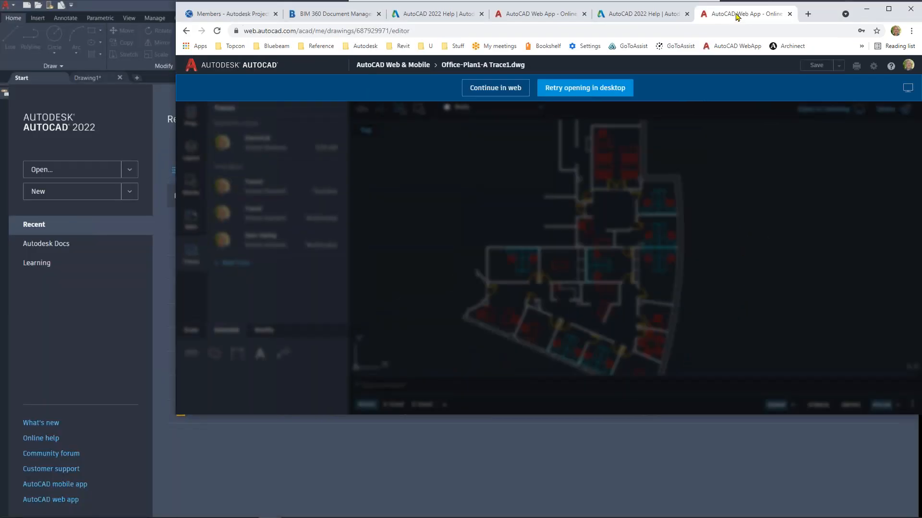
left_click(866, 9)
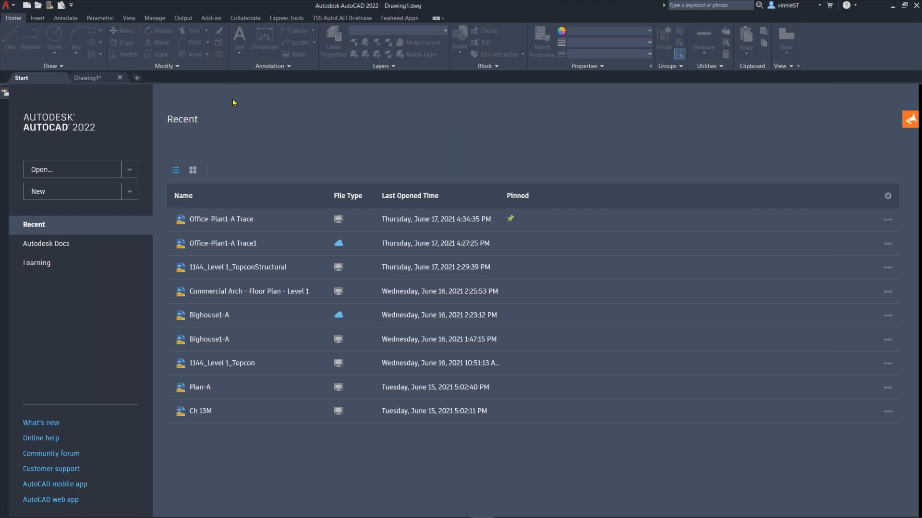
left_click(247, 244)
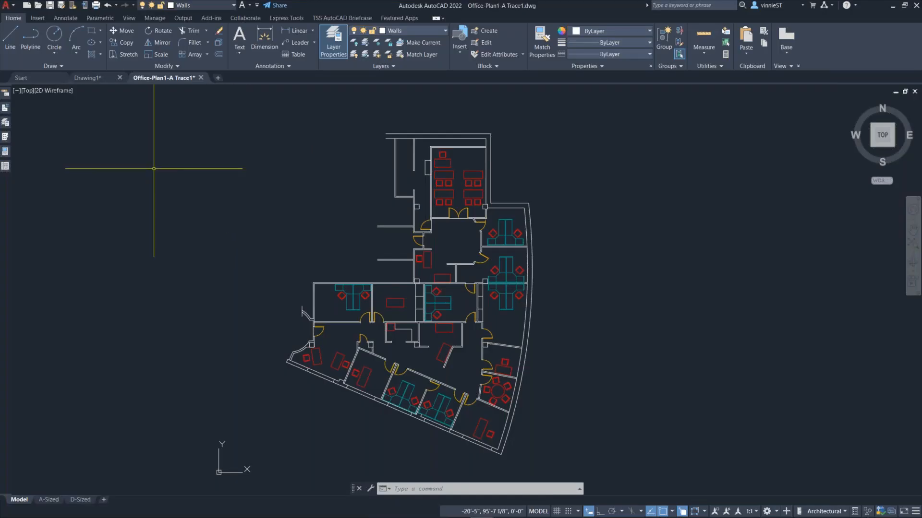
Bring up the Traces palette and display the Electrical trace over the office floor plan.
left_click(129, 18)
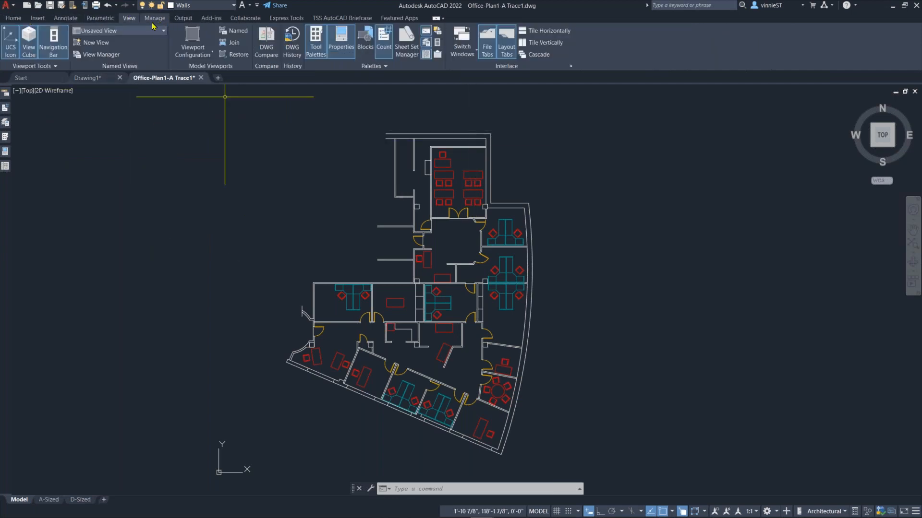
left_click(248, 19)
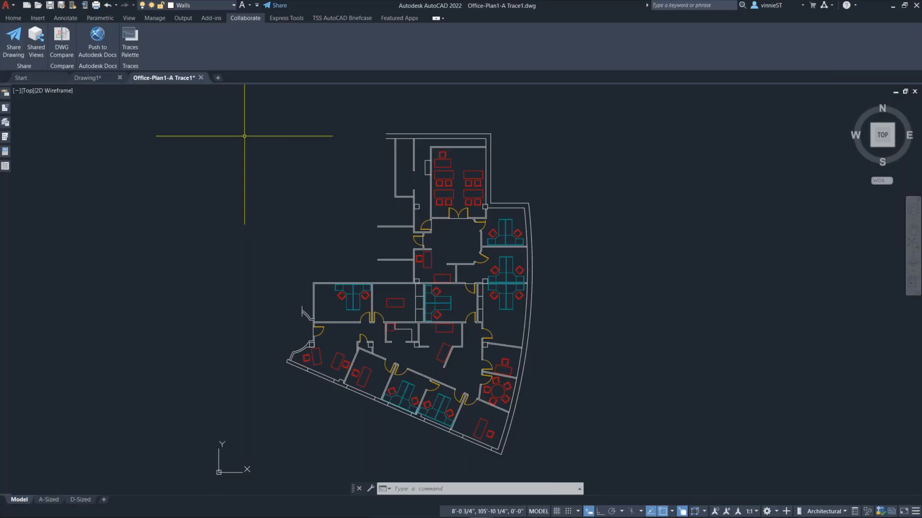
left_click(130, 41)
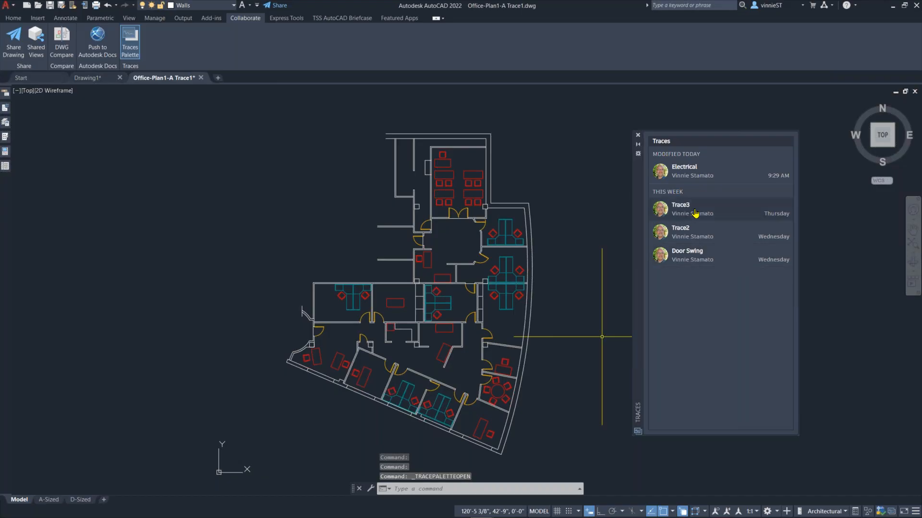
mouse_move(694, 170)
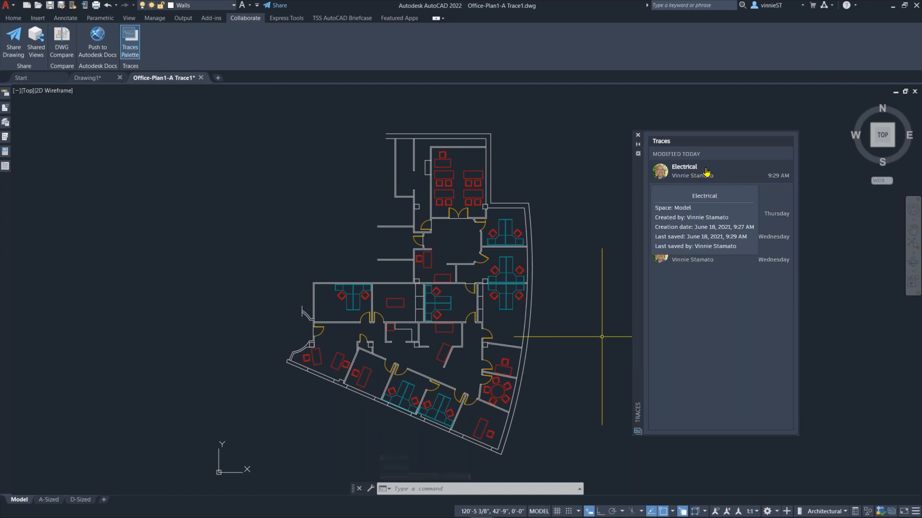
left_click(704, 172)
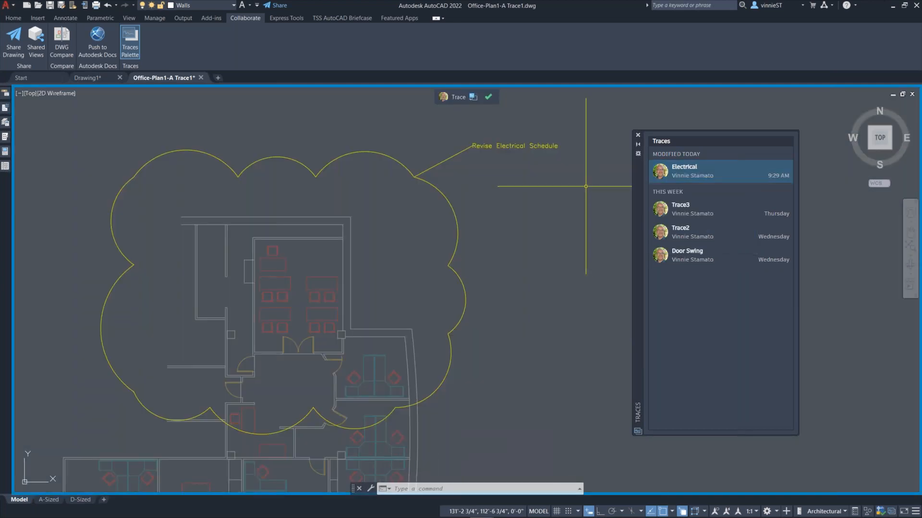
scroll(561, 223, "down", 3)
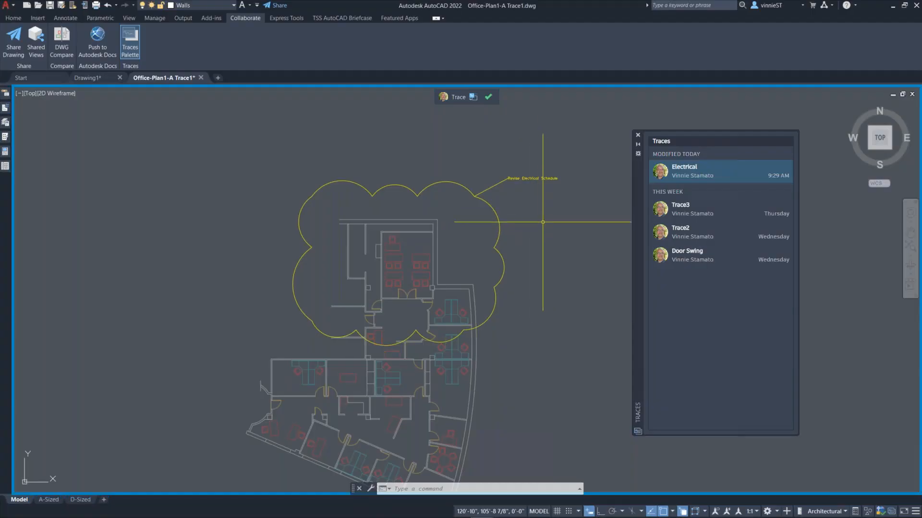
Examine the Trace3, Trace2 and Door Swing traces one after another over the floor plan.
left_click(686, 211)
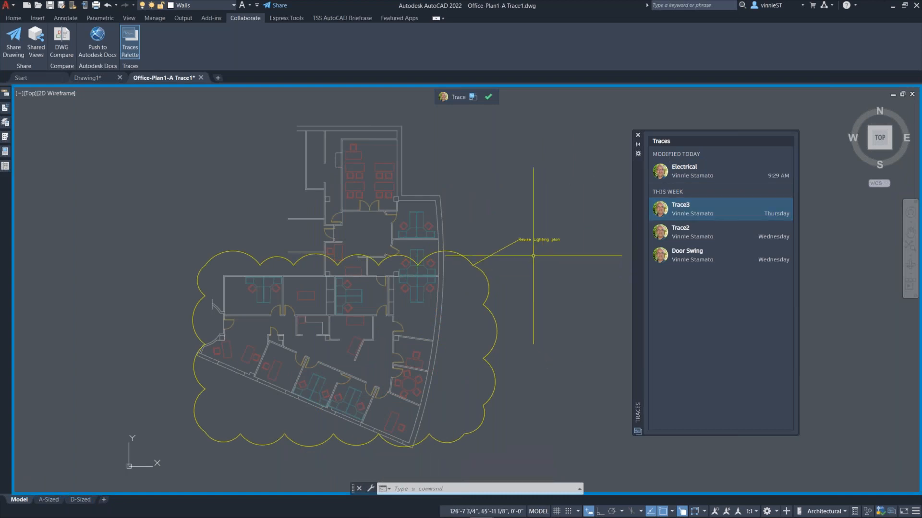
scroll(534, 255, "up", 2)
scroll(515, 258, "down", 5)
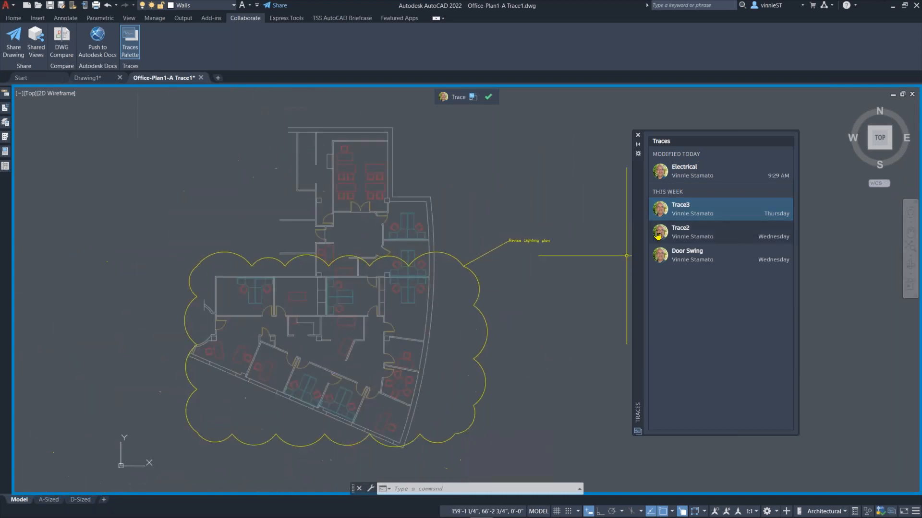
left_click(686, 233)
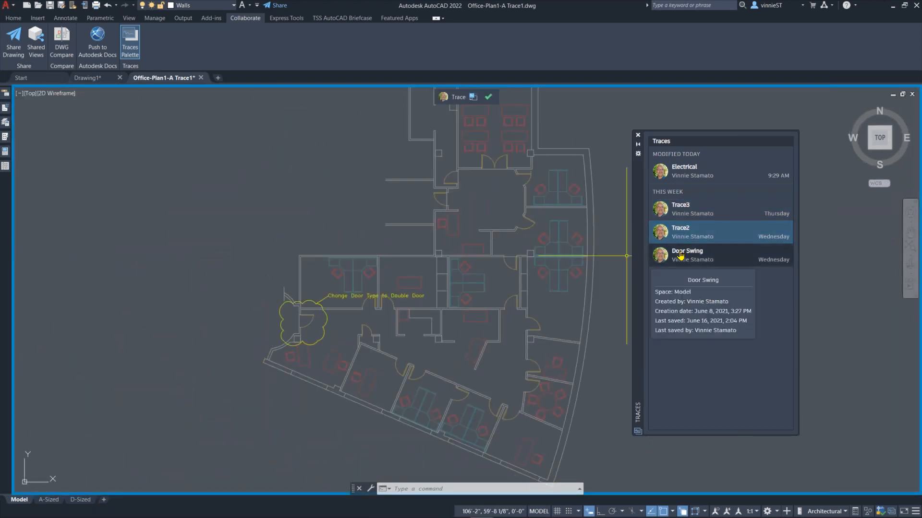
left_click(680, 256)
scroll(587, 198, "down", 3)
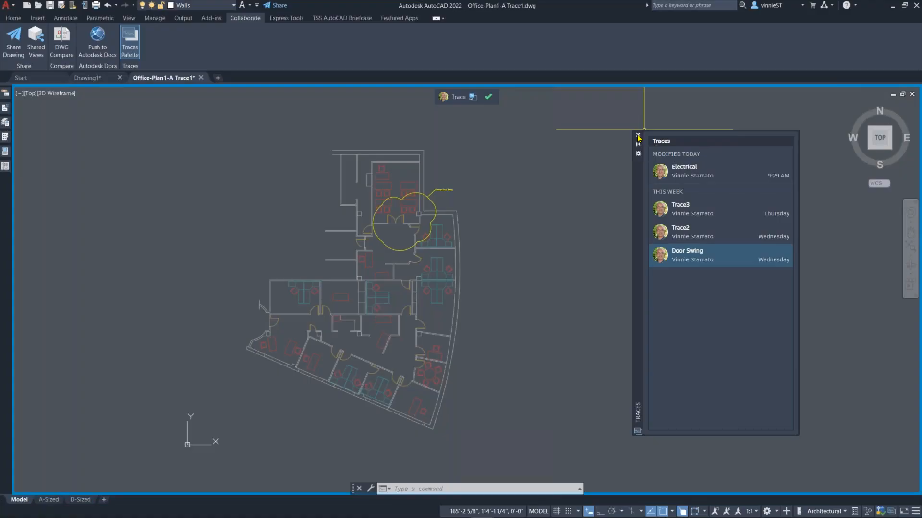
Close the Traces palette and exit the Door Swing trace to return to the drawing.
left_click(638, 137)
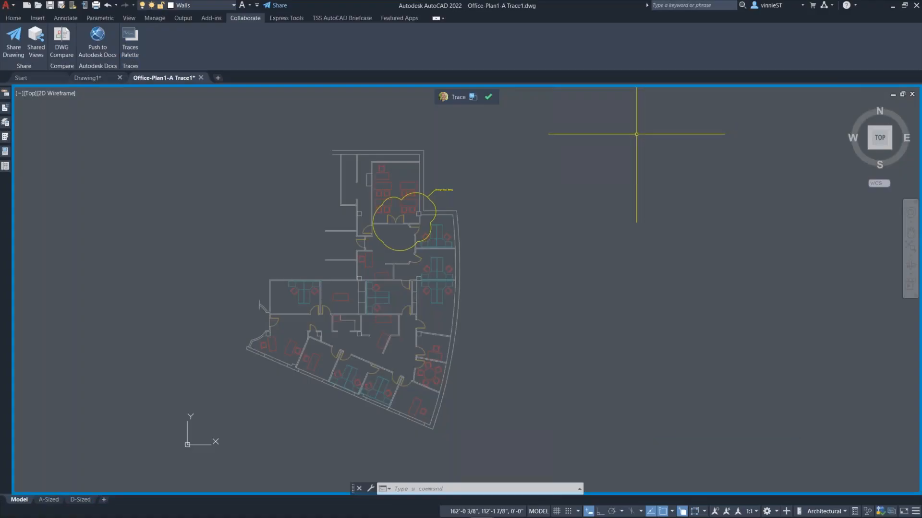
left_click(488, 99)
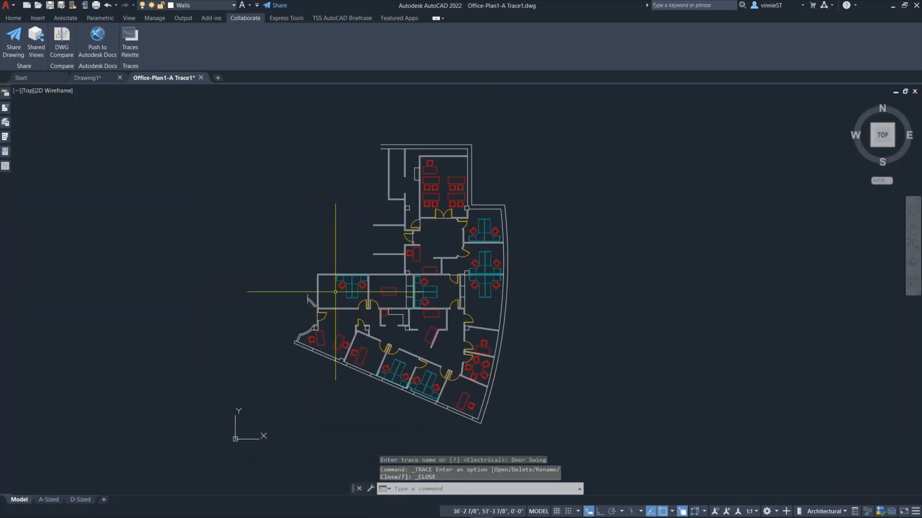
scroll(316, 275, "up", 1)
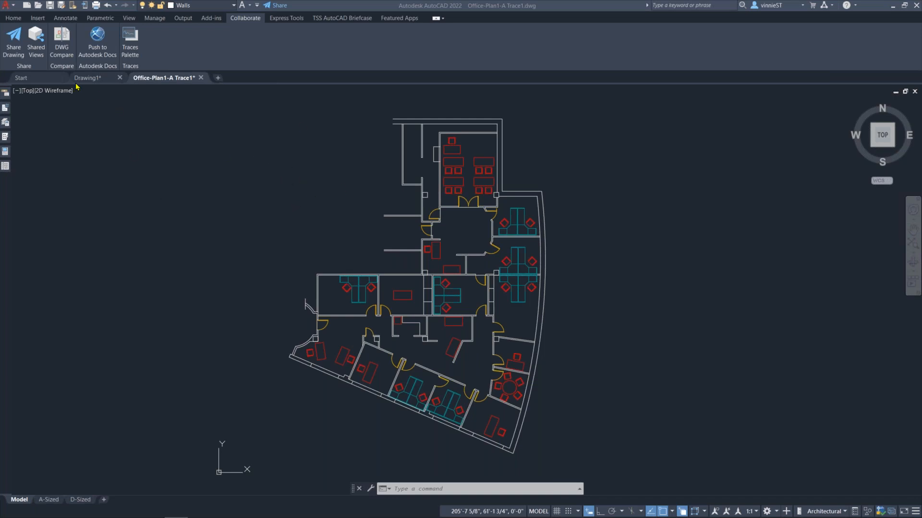
Create a share link to the drawing with Edit and save a copy access and copy the link.
left_click(9, 48)
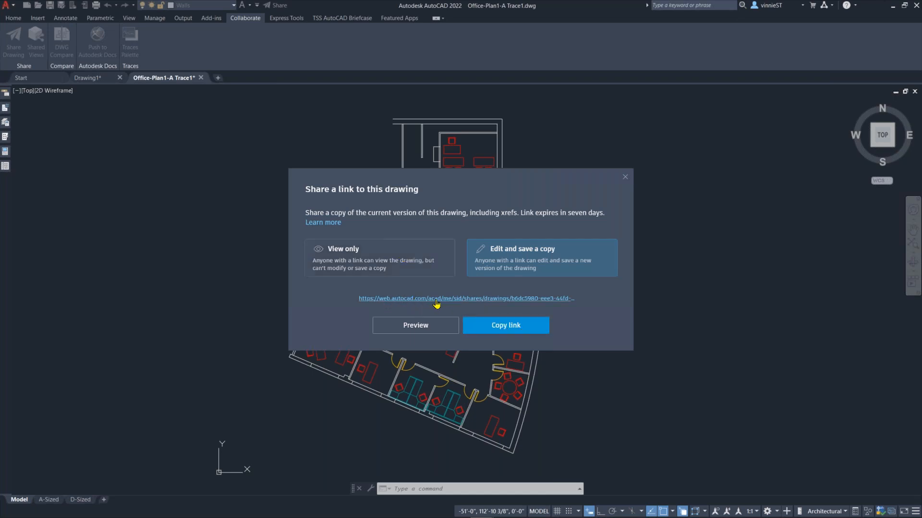
left_click(486, 326)
left_click(415, 325)
Open the copied share link in a new browser tab and maximize the browser window.
left_click(707, 40)
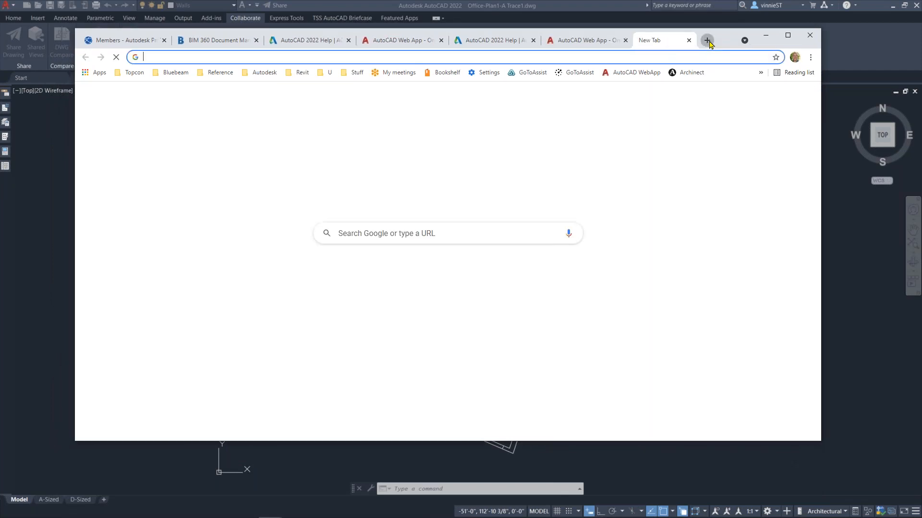
left_click(426, 58)
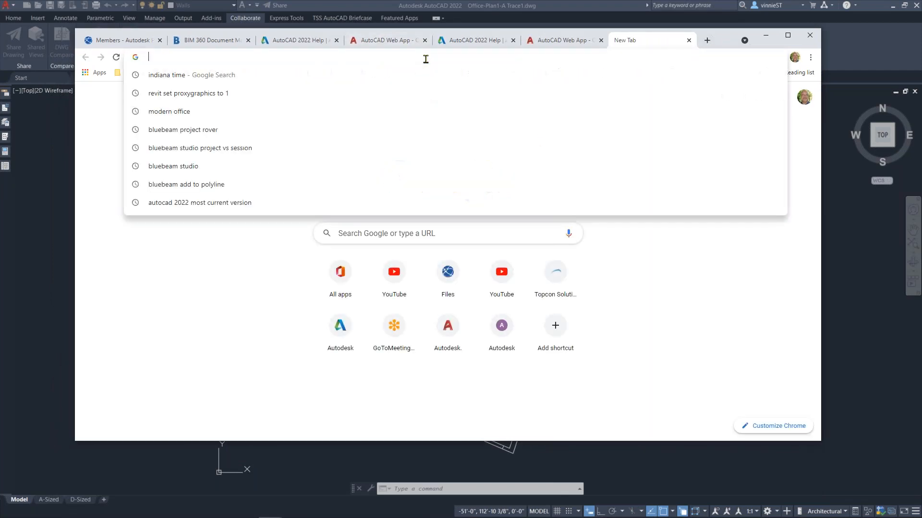
key("ctrl+v")
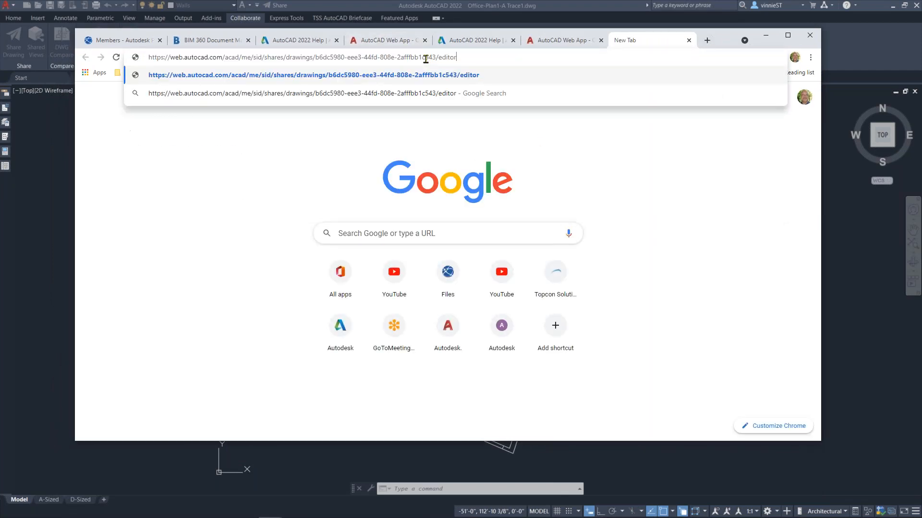
key("Return")
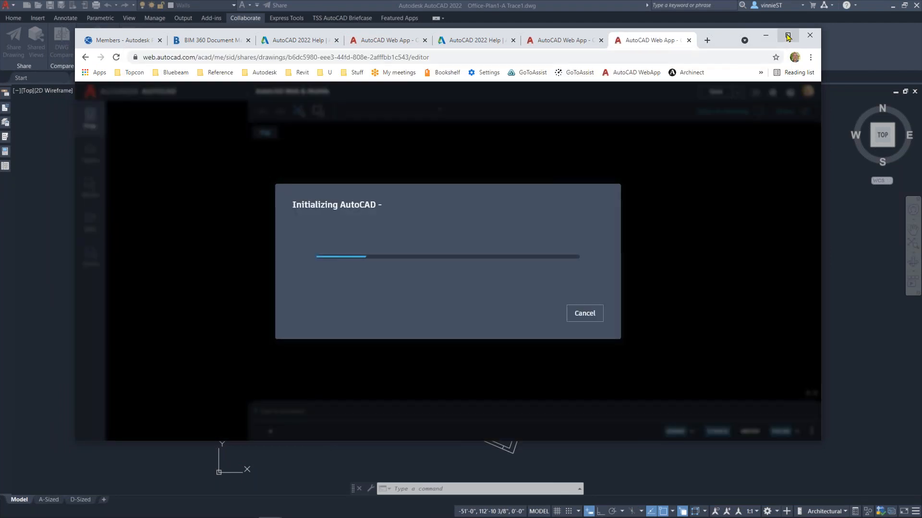
left_click(788, 35)
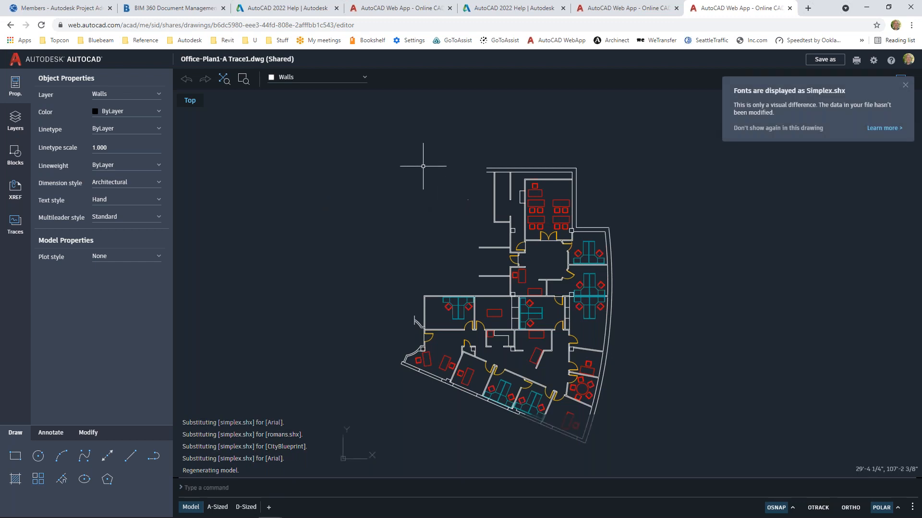
Dismiss the font substitution notice and look over the shared copy of the floor plan.
left_click(905, 85)
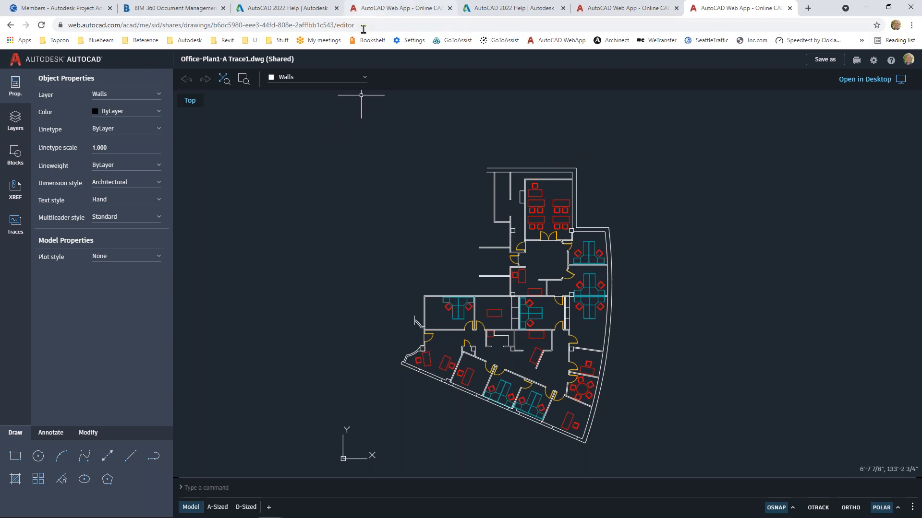
scroll(382, 188, "down", 3)
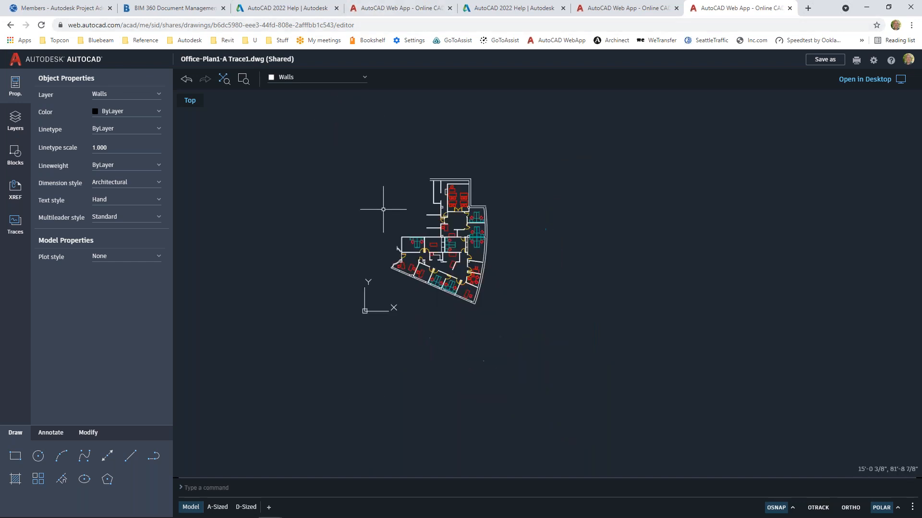
scroll(383, 209, "up", 3)
middle_click_drag(384, 200, 372, 208)
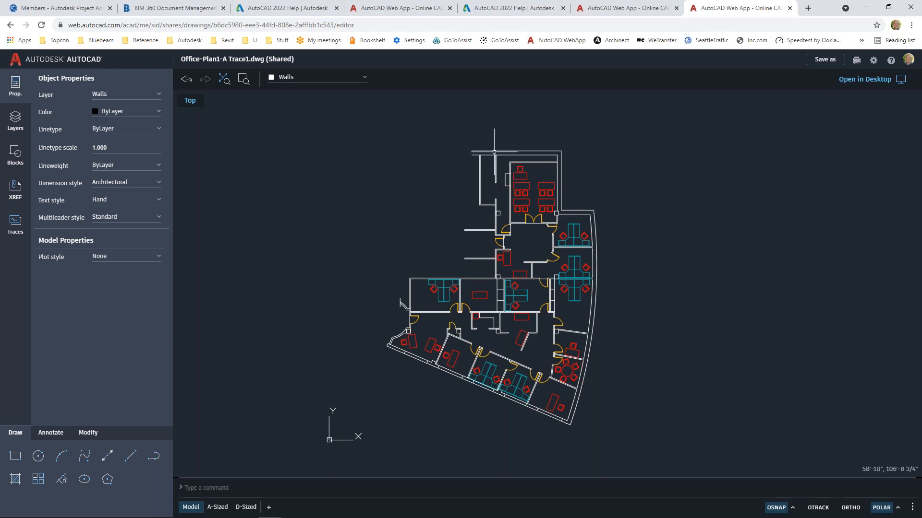
Continue with the original drawing in the web app, rate the Trace feature with the fourth of five faces, and dismiss the survey.
left_click(627, 9)
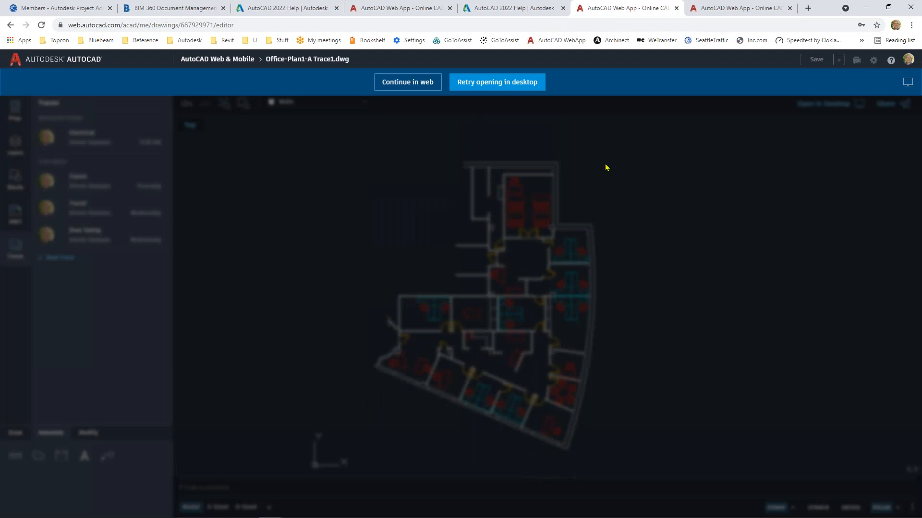
left_click(400, 83)
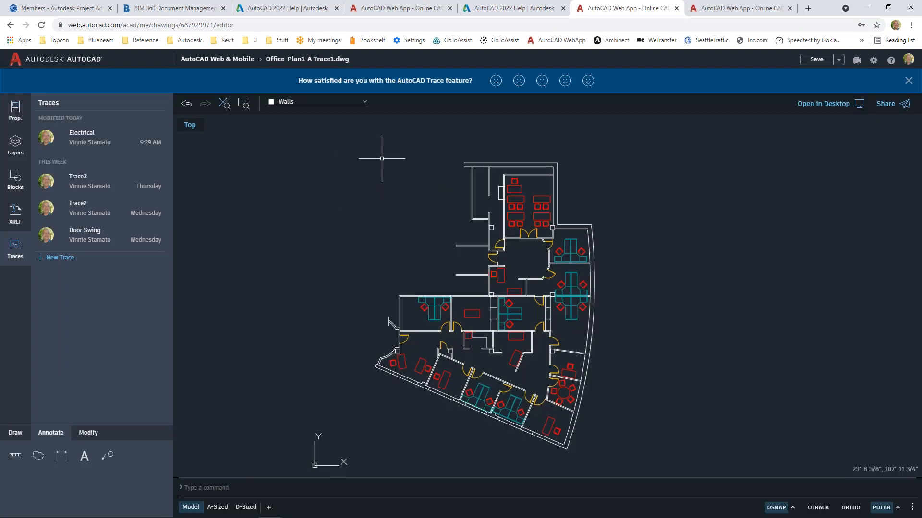
left_click(565, 80)
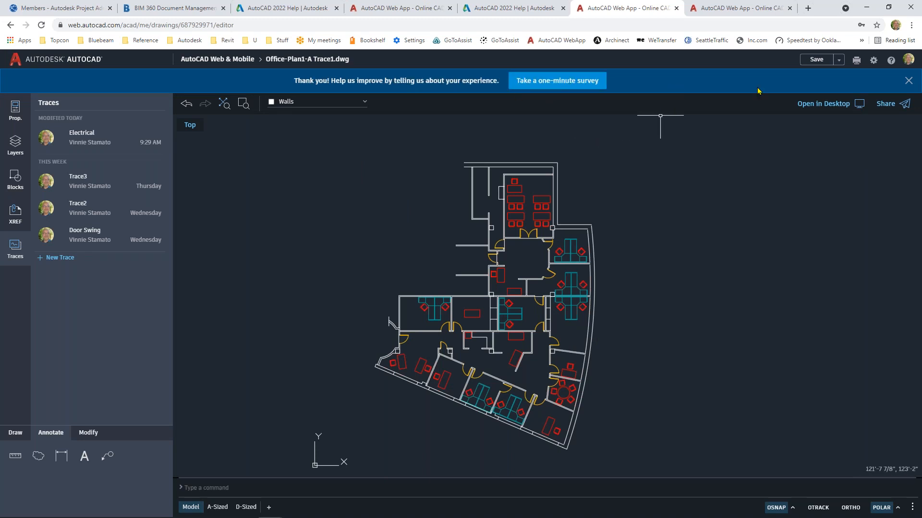
left_click(909, 81)
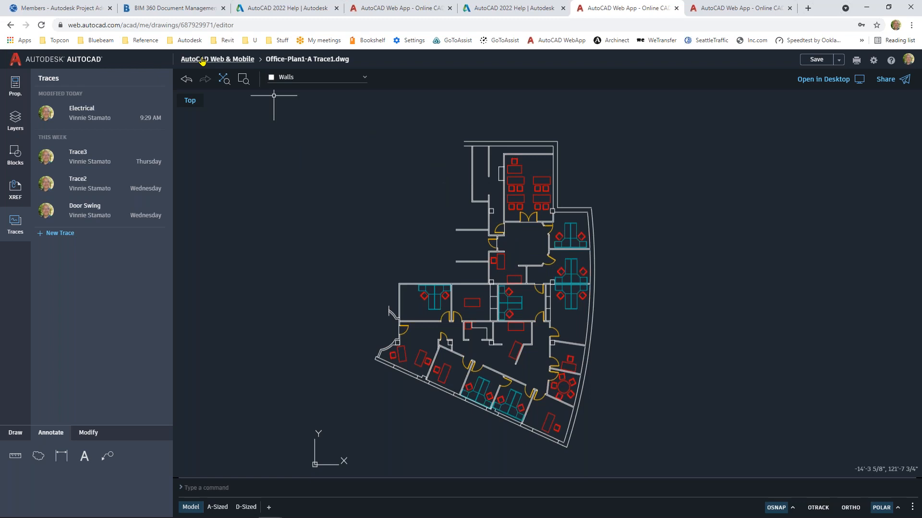
Review the web app's options for sharing a link to the drawing and close them.
left_click(893, 80)
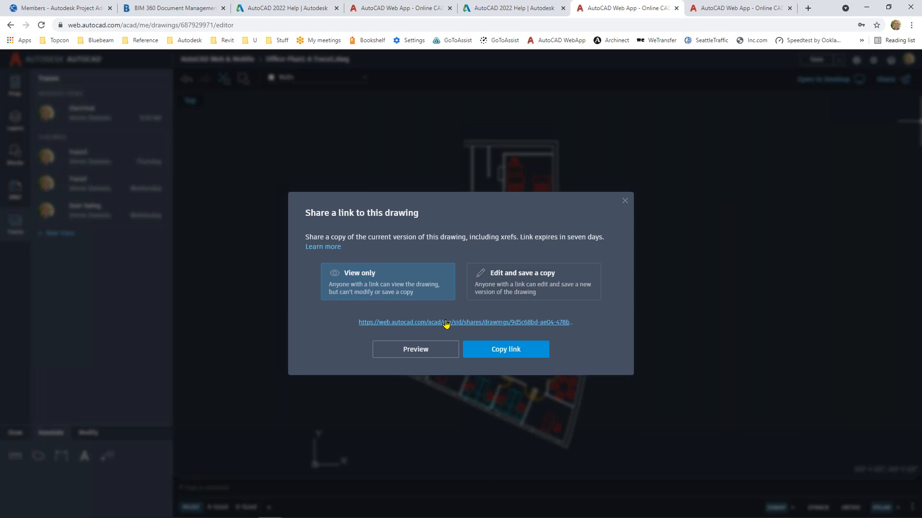
left_click(624, 201)
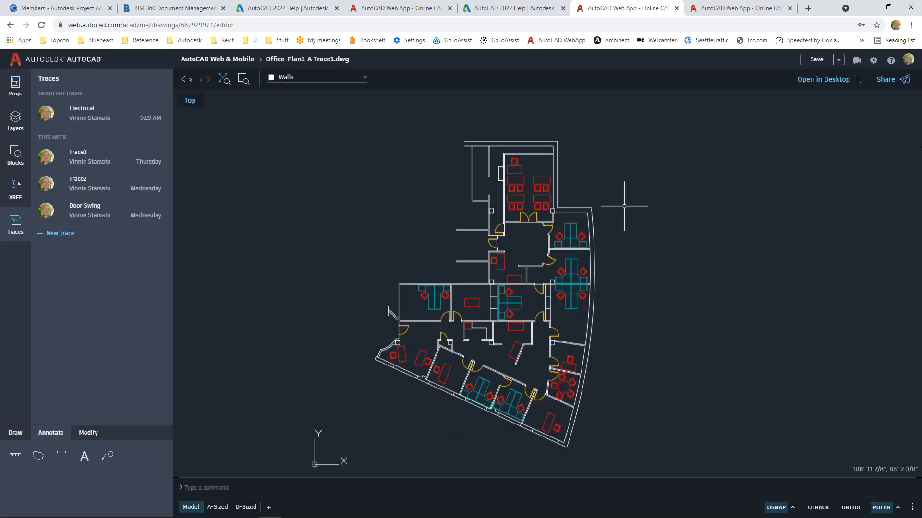
scroll(658, 243, "down", 3)
scroll(658, 244, "up", 2)
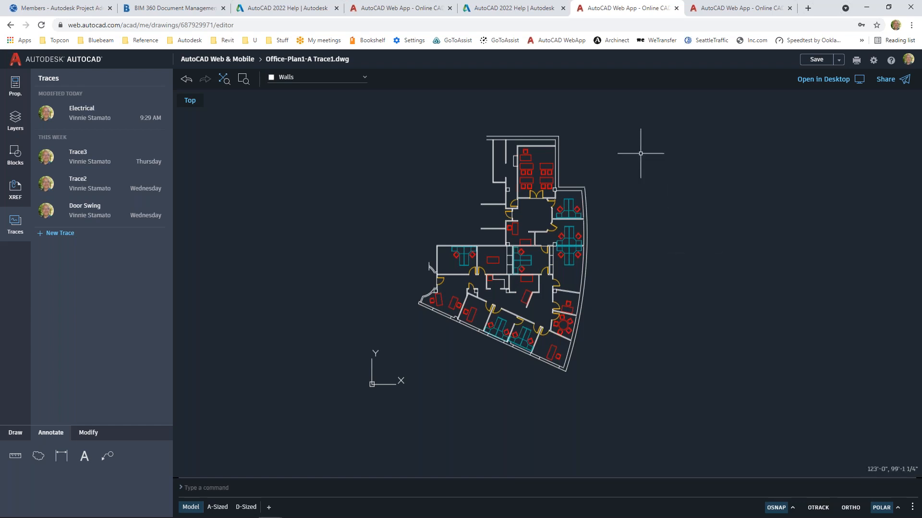
Return to desktop AutoCAD and close the dialog for sharing a link to the drawing.
double_click(822, 14)
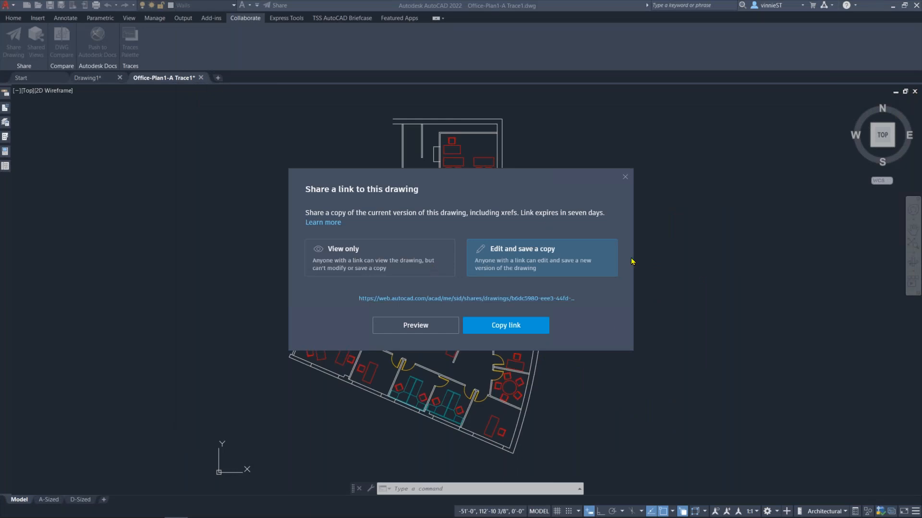
left_click(625, 178)
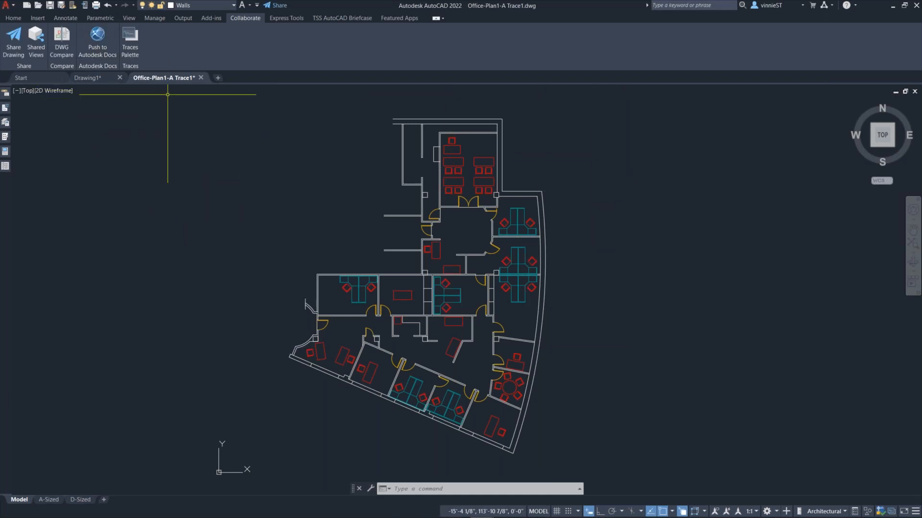
Highlight the flagged DESK block's instances in the plan from the Count palette, and turn the Count palette back on.
left_click(129, 18)
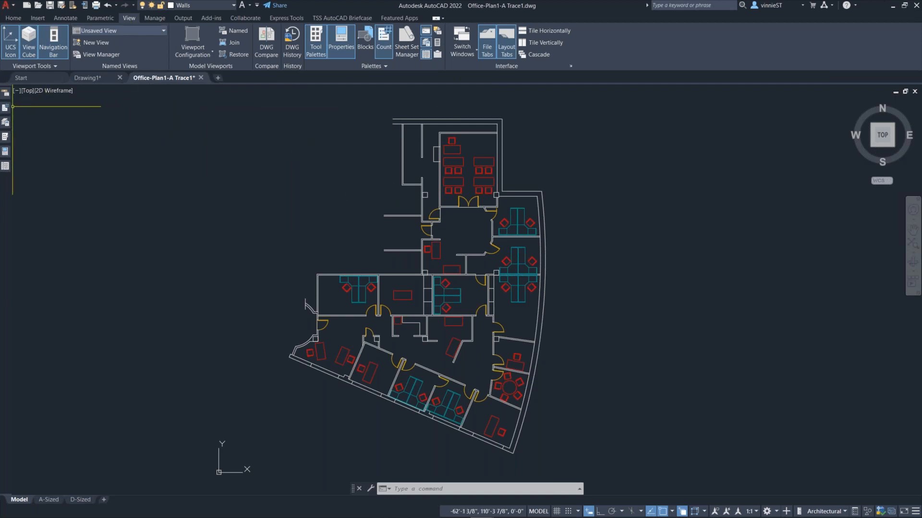
mouse_move(6, 111)
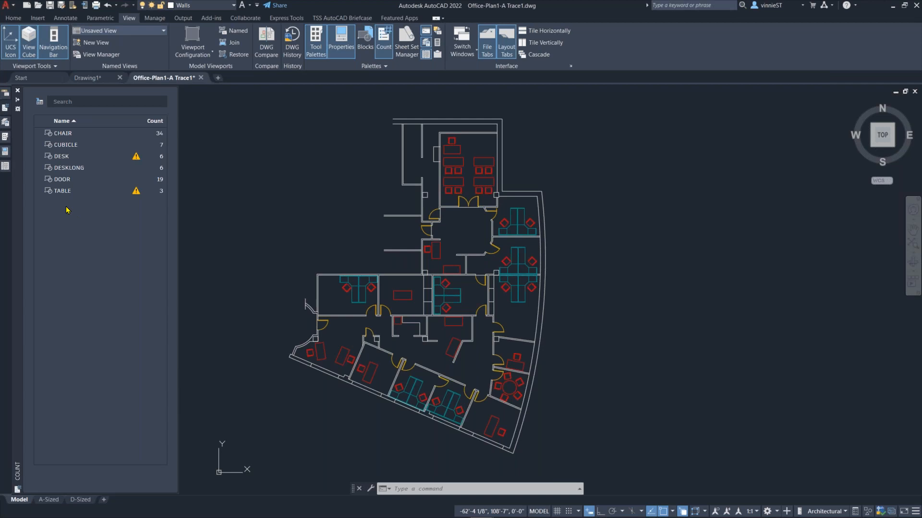
left_click(136, 158)
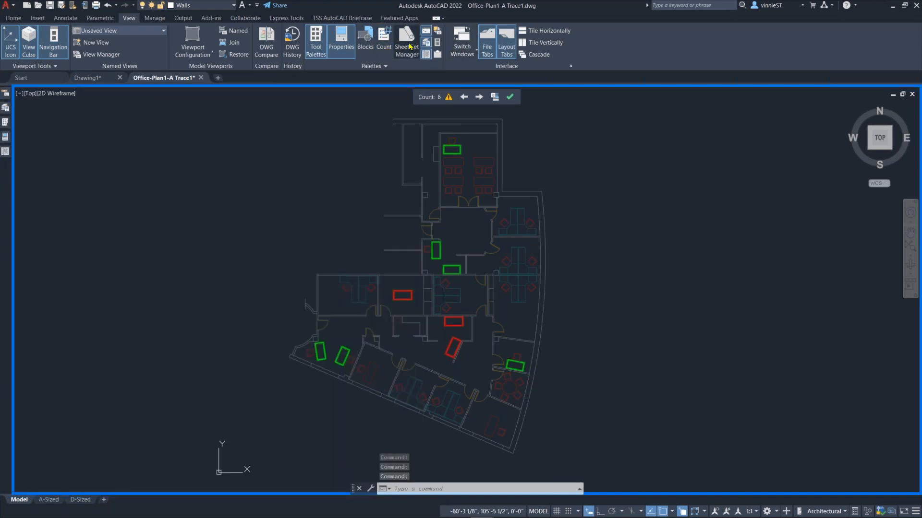
left_click(384, 43)
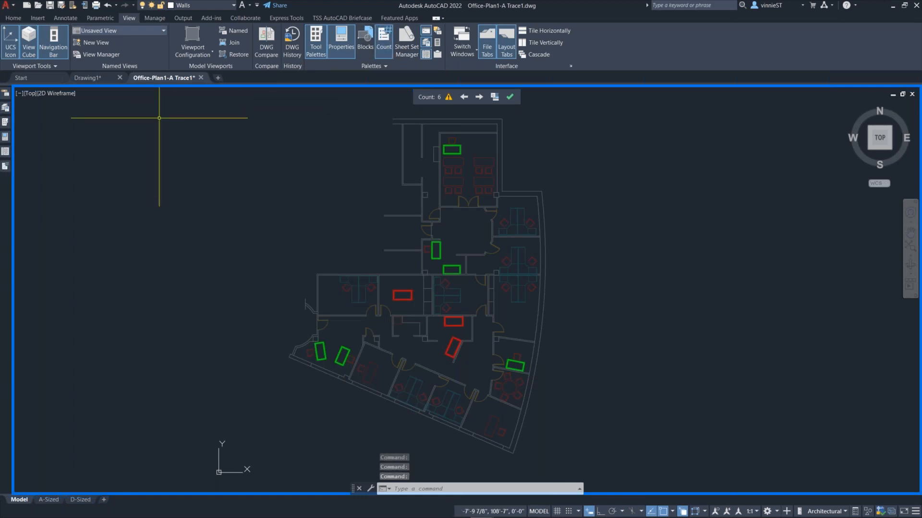
Undock the Count palette from the window edge so it floats over the drawing.
mouse_move(7, 169)
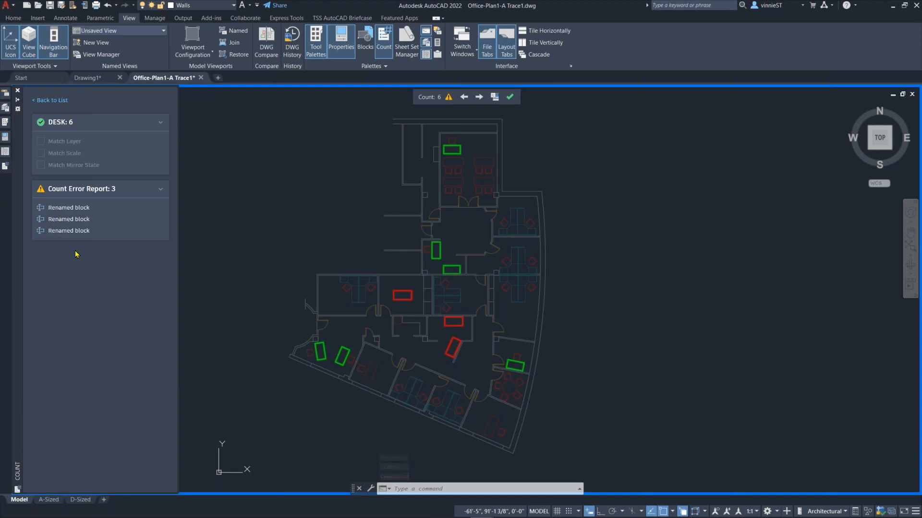
left_click_drag(18, 255, 70, 269)
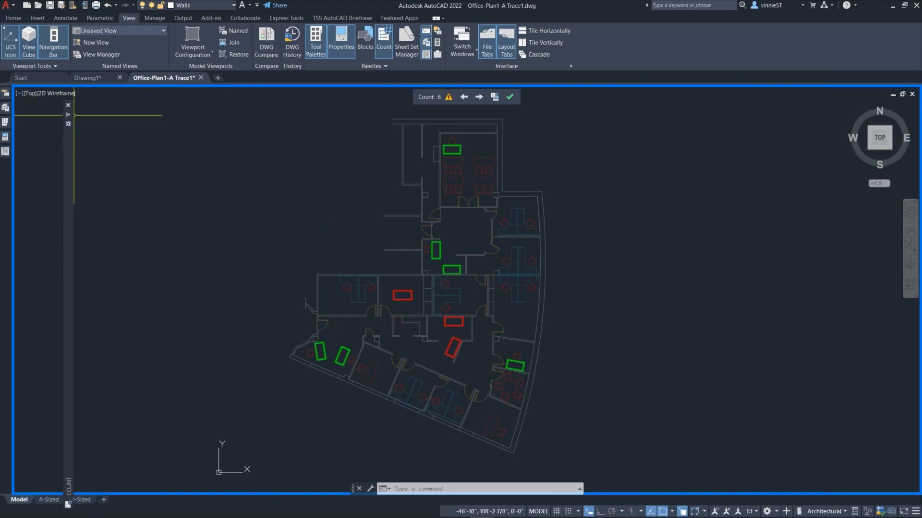
Zoom to each of the renamed blocks in the DESK count's error report, and collapse both sections of the count details.
mouse_move(68, 116)
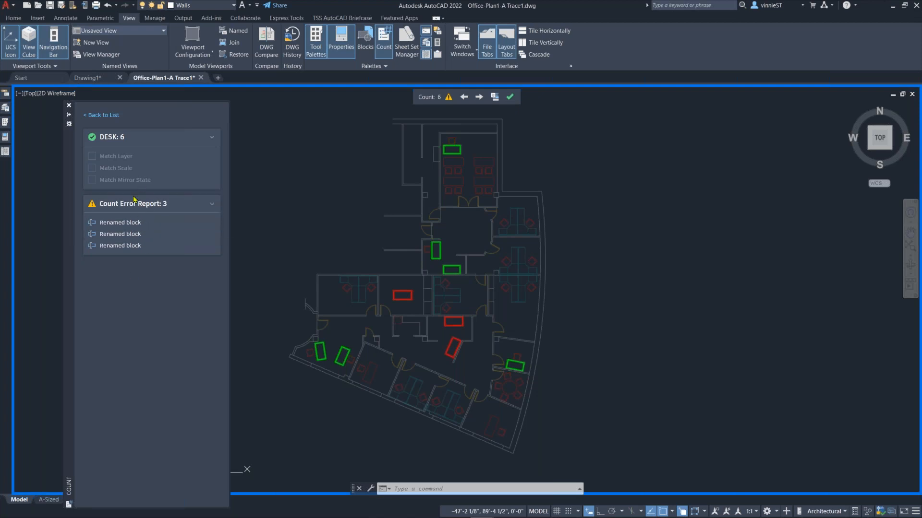
left_click(119, 223)
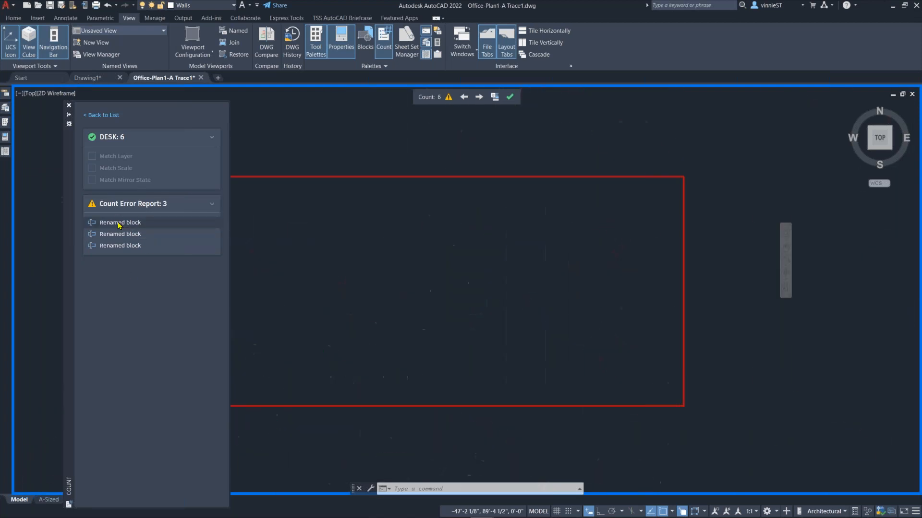
left_click(116, 236)
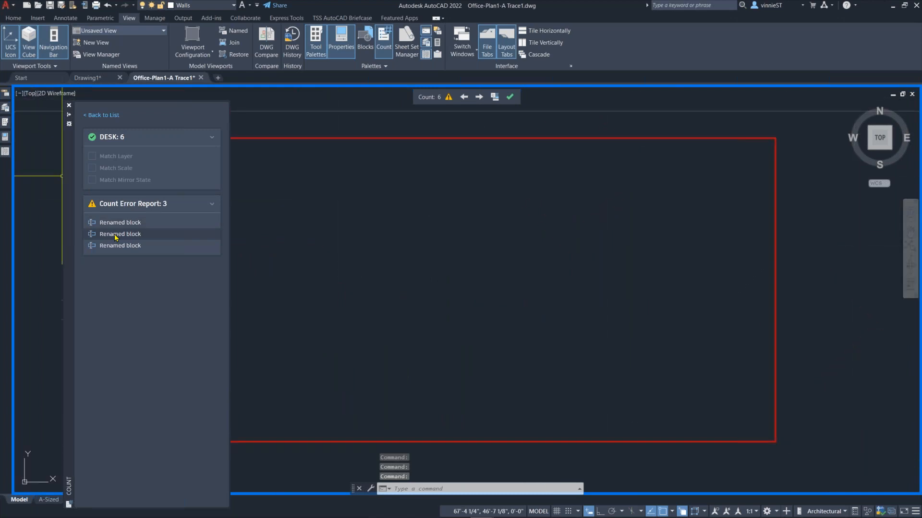
left_click(117, 247)
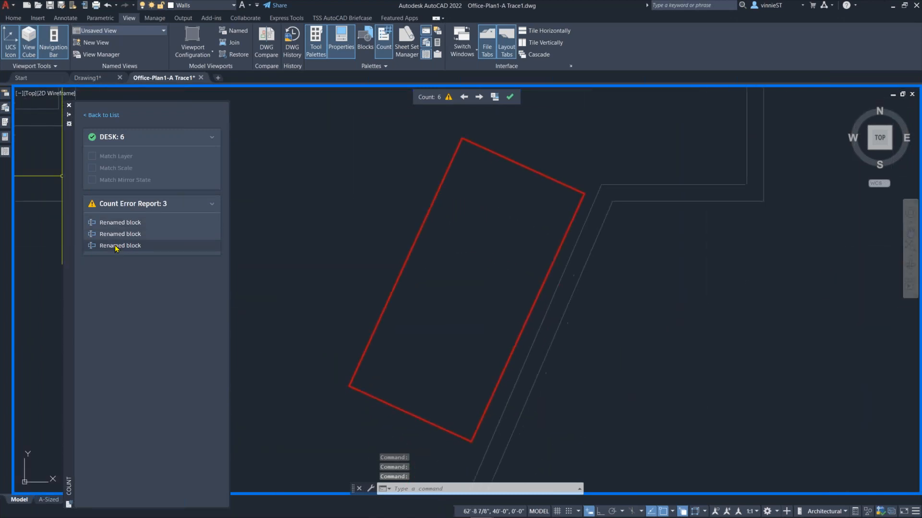
left_click(177, 206)
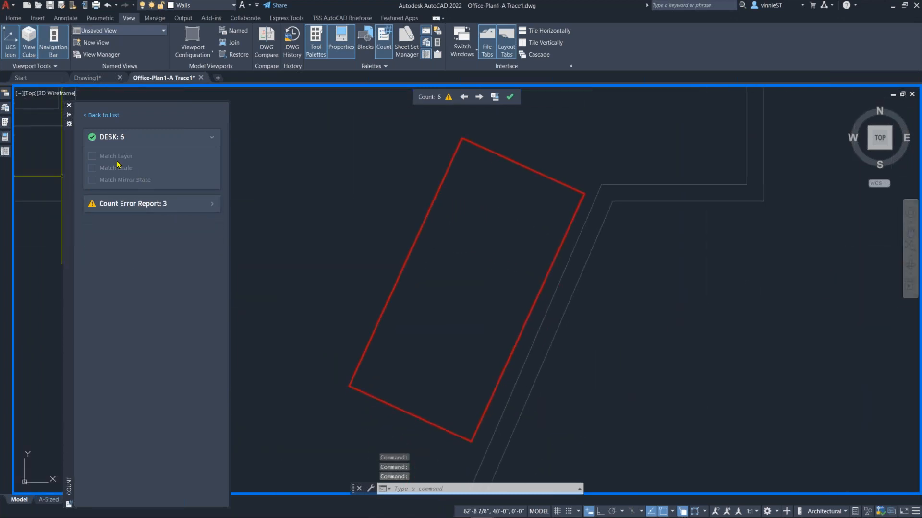
left_click(107, 138)
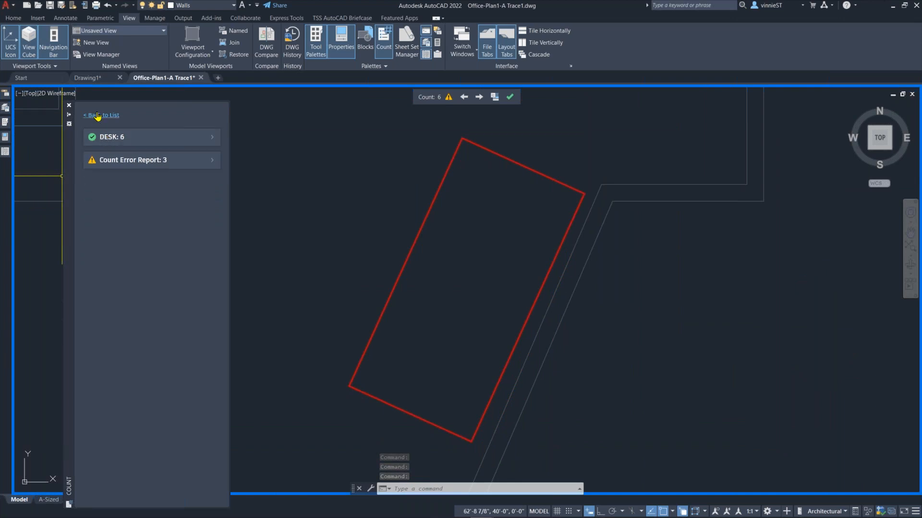
Return to the block list and highlight the flagged TABLE block's instances across the whole plan.
left_click(97, 116)
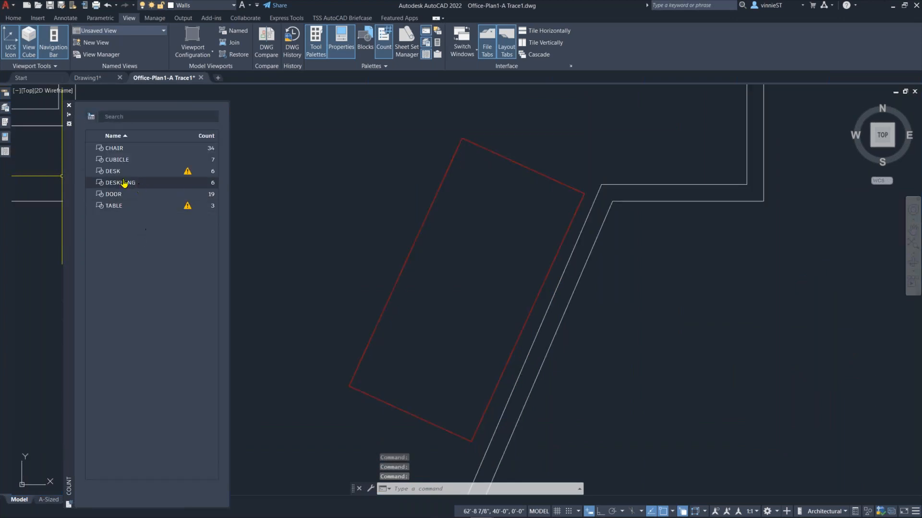
left_click(140, 206)
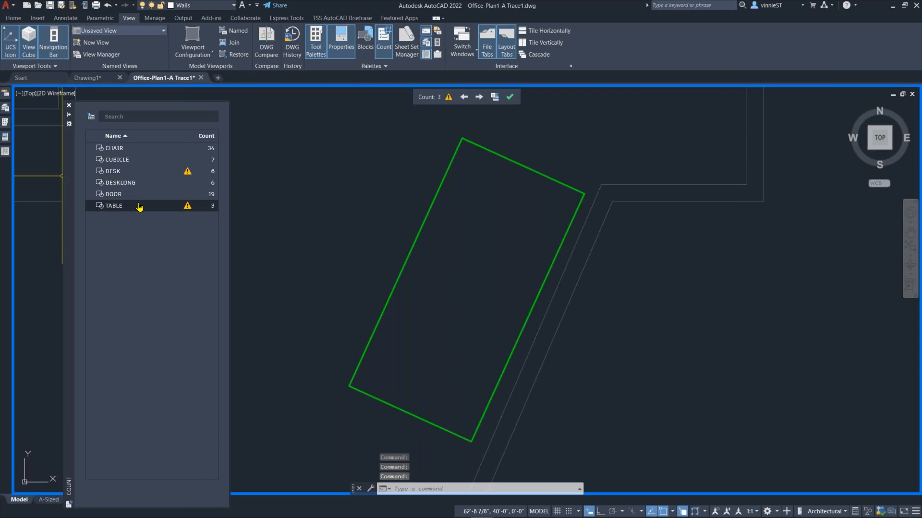
scroll(287, 262, "down", 7)
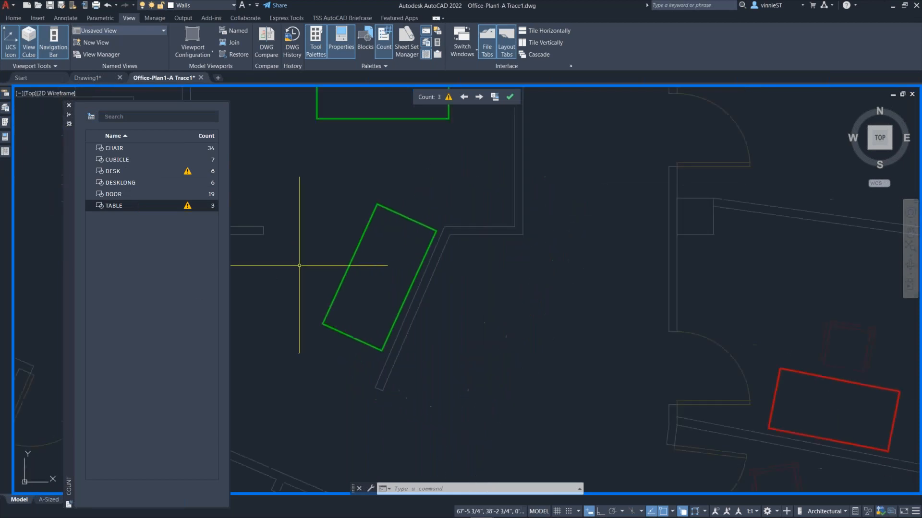
scroll(287, 262, "down", 3)
middle_click_drag(287, 262, 436, 325)
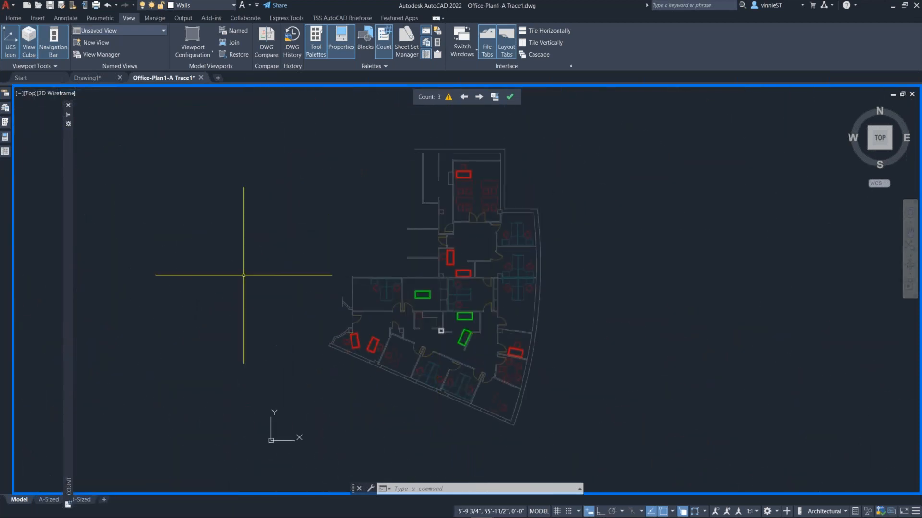
Highlight the CUBICLE, CHAIR, DESKLONG and DOOR blocks in the plan one after another from the count list.
mouse_move(73, 194)
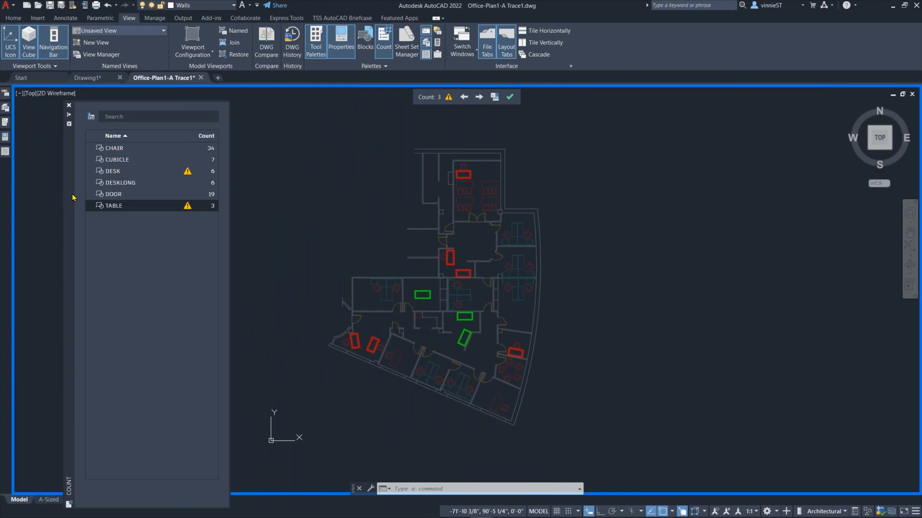
left_click(123, 161)
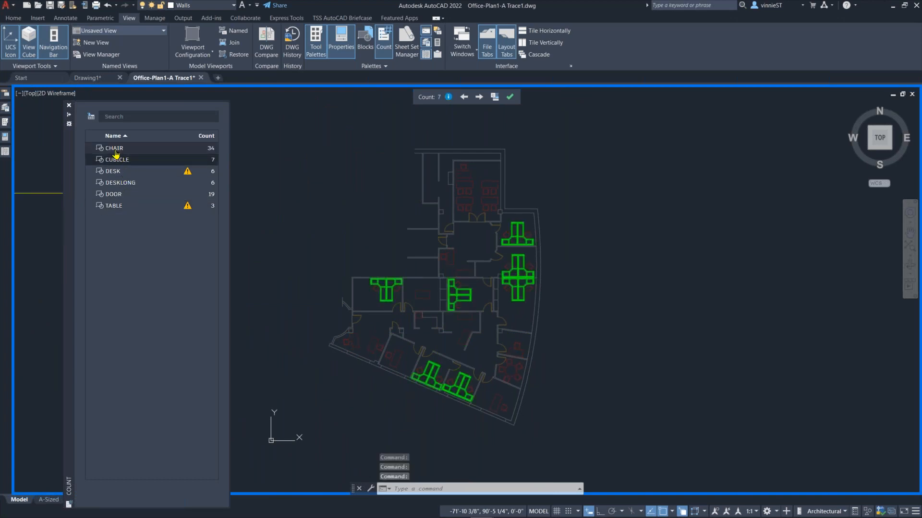
left_click(116, 149)
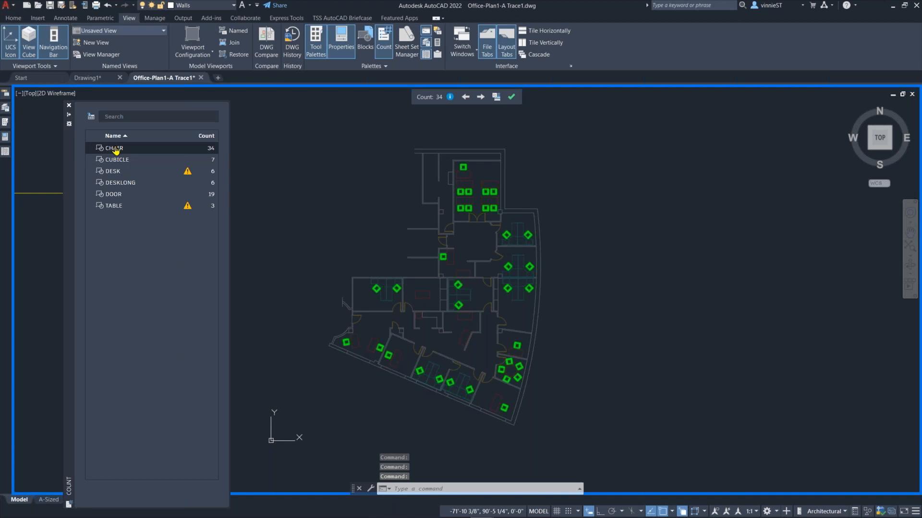
left_click(120, 185)
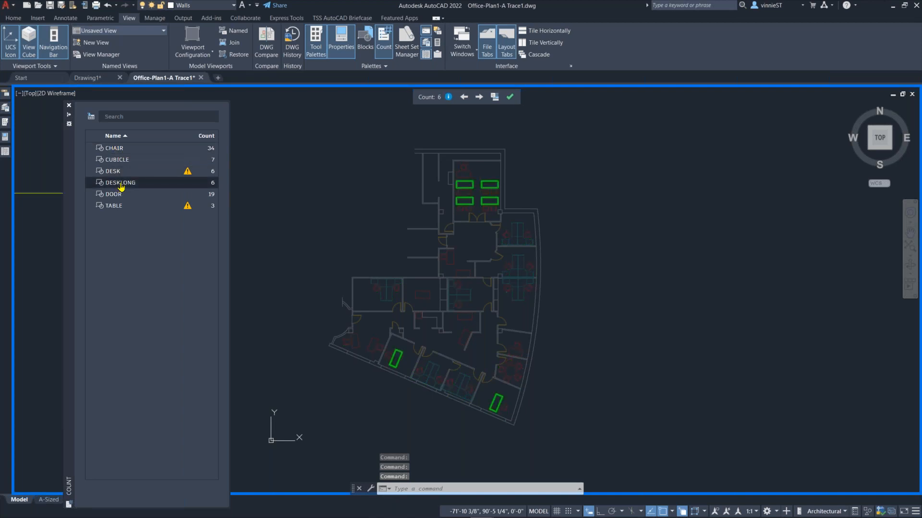
left_click(119, 197)
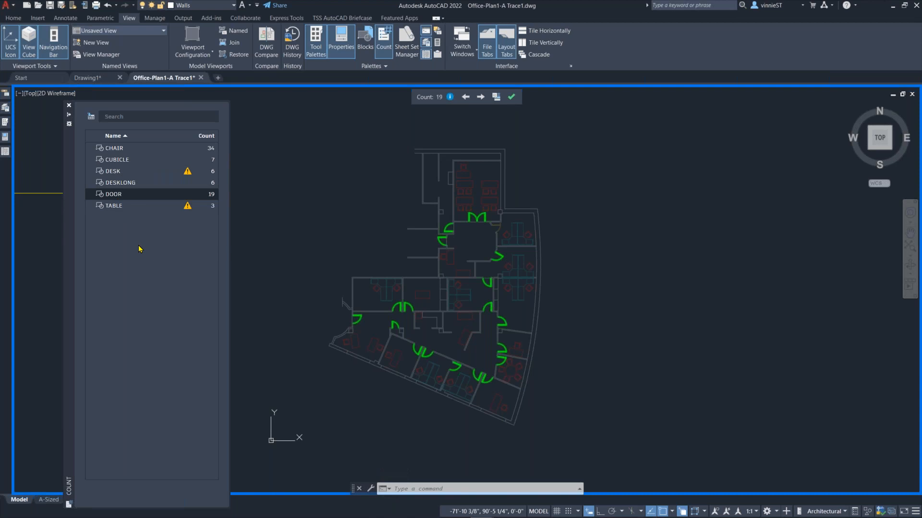
Insert a count table listing CHAIR, CUBICLE, DESK, DESKLONG, DOOR and TABLE in the empty area beside the plan.
left_click(91, 120)
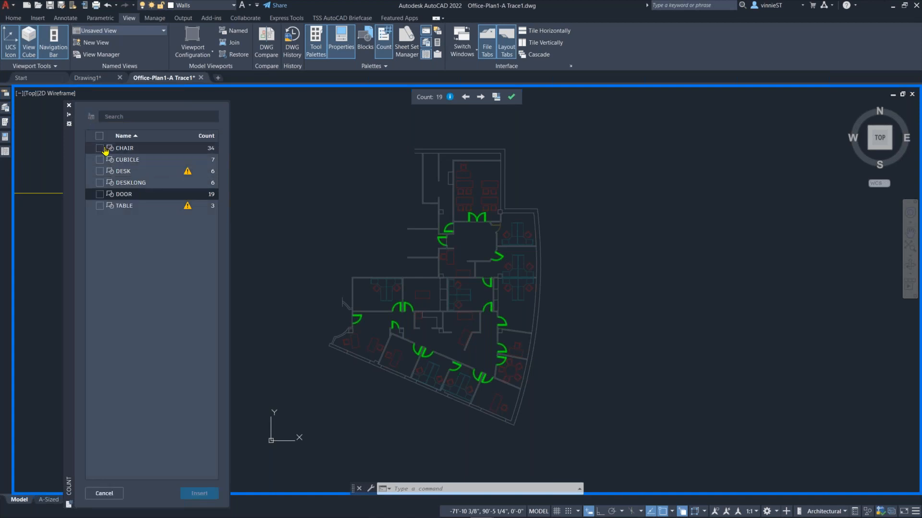
left_click(99, 171)
left_click(99, 183)
left_click(99, 195)
left_click(100, 205)
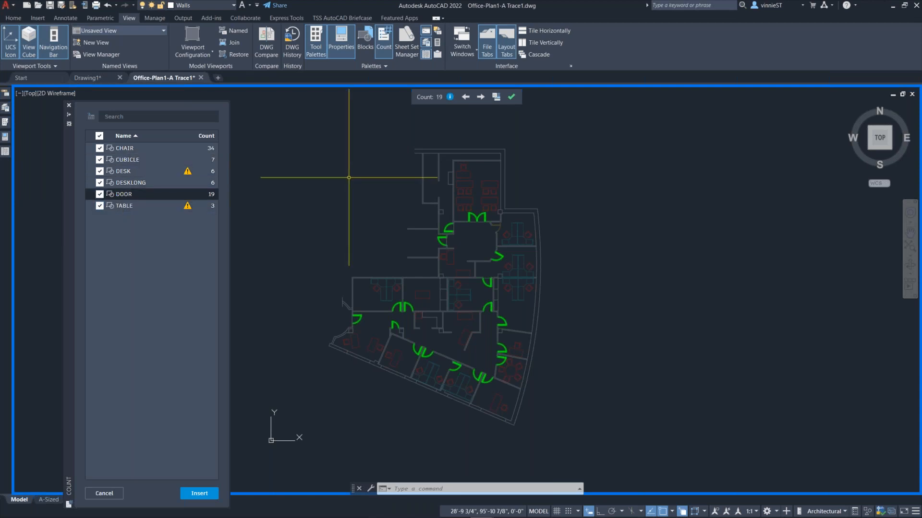
mouse_move(343, 196)
left_mouse_down()
mouse_move(357, 216)
mouse_move(366, 206)
left_mouse_up()
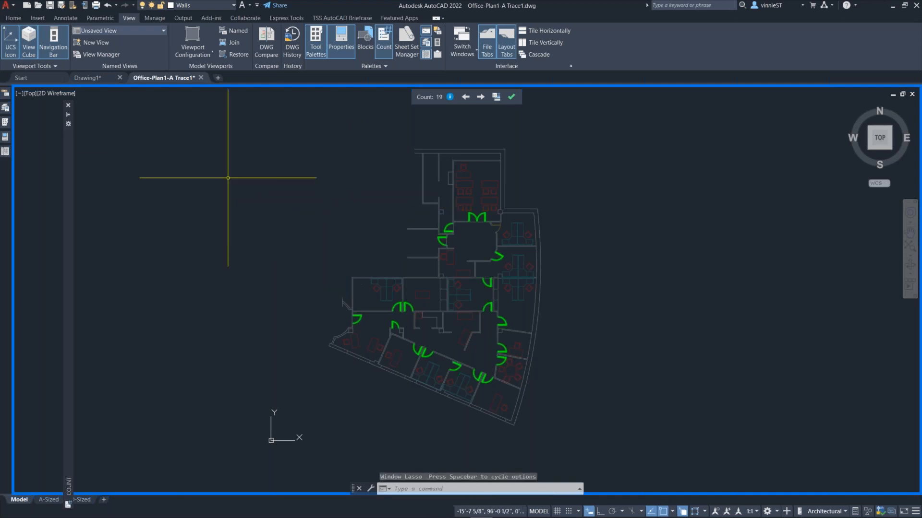
mouse_move(70, 153)
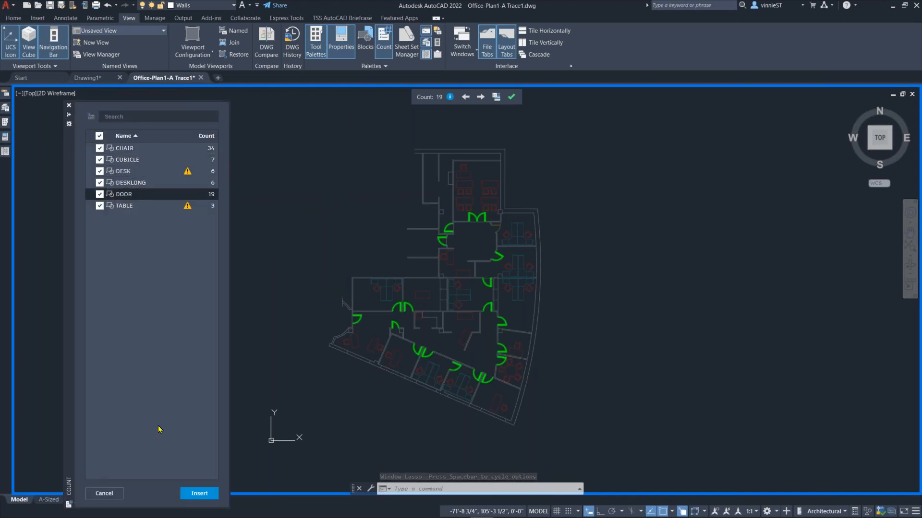
left_click(200, 495)
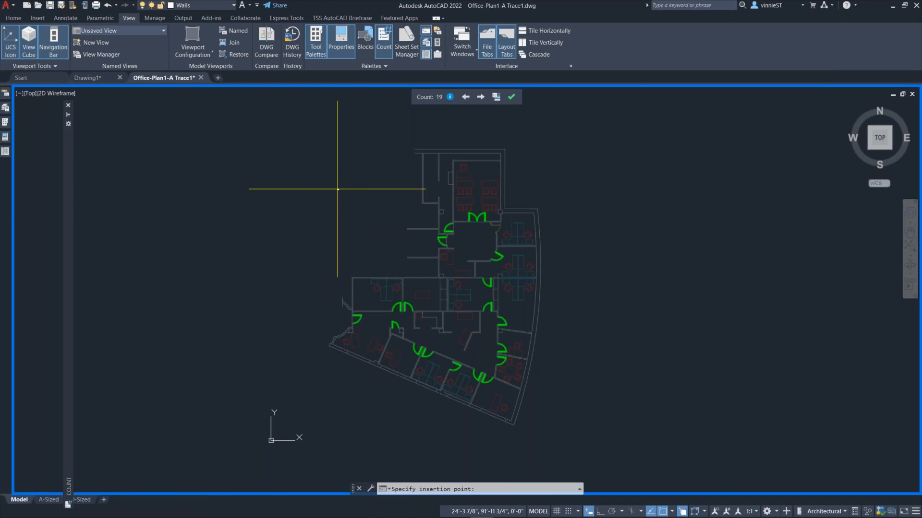
scroll(336, 189, "up", 5)
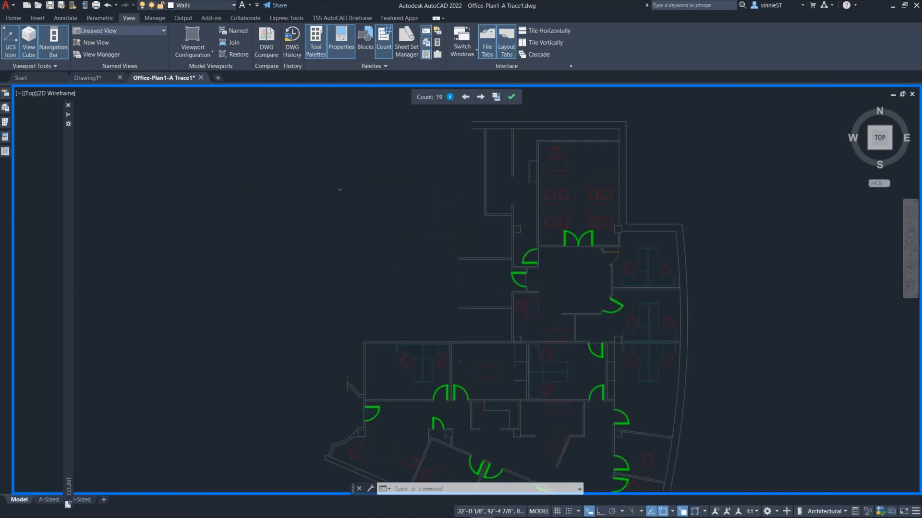
scroll(331, 189, "up", 8)
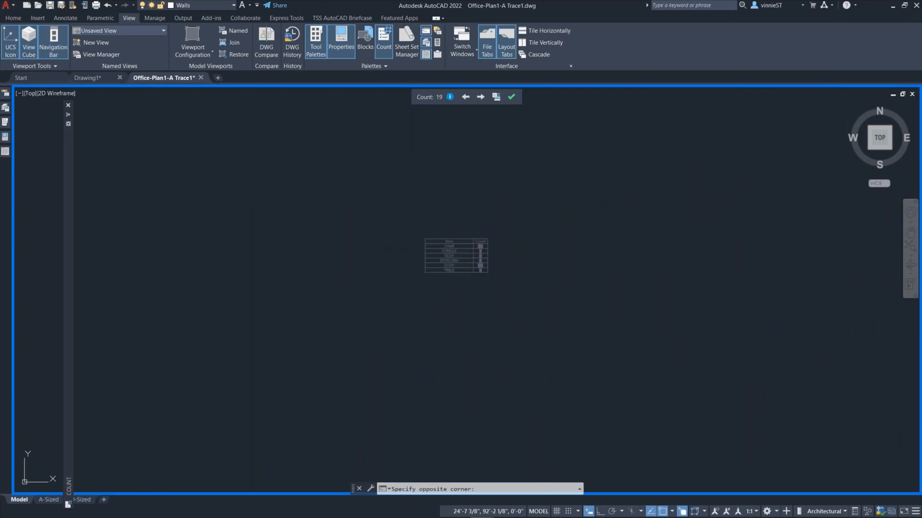
left_click(468, 252)
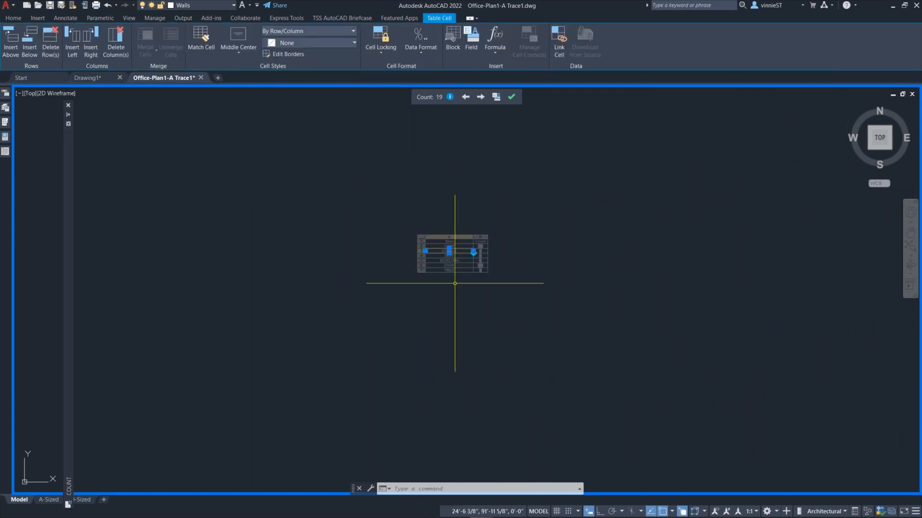
key("Escape")
left_click(393, 218)
key("Escape")
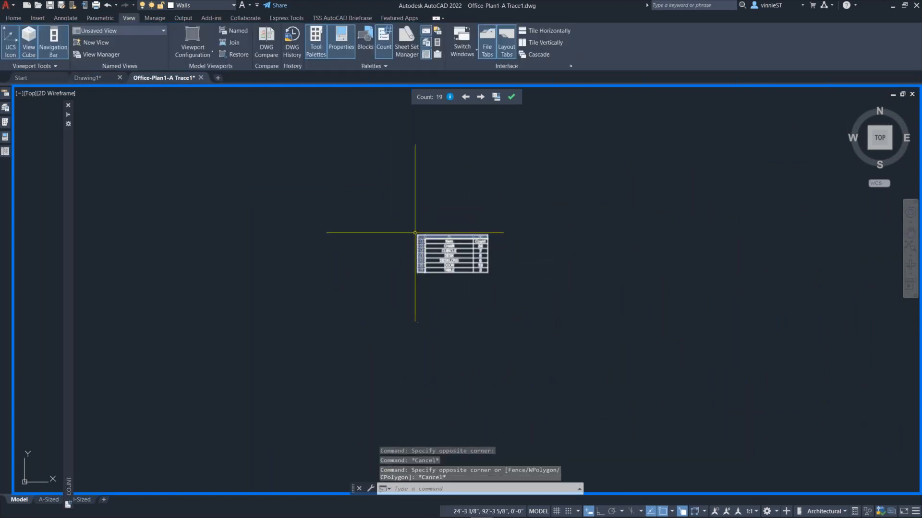
left_click_drag(410, 225, 514, 288)
key("Escape")
Select the whole count table and scale it up from a base point below it until it is readable beside the plan.
left_click(507, 287)
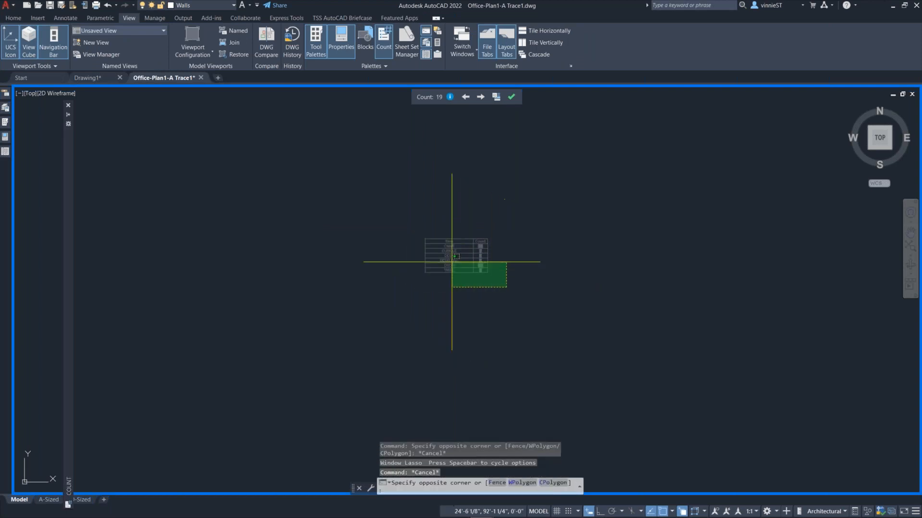
left_click(397, 226)
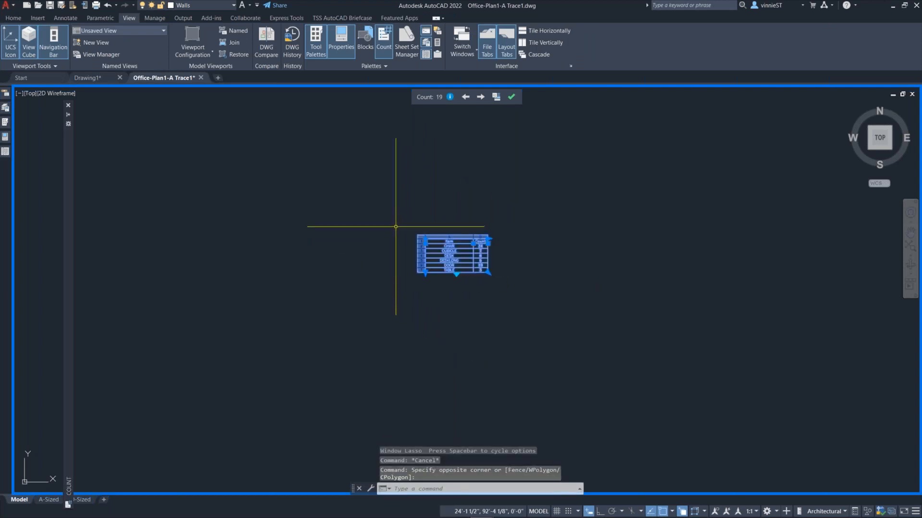
right_click(425, 239)
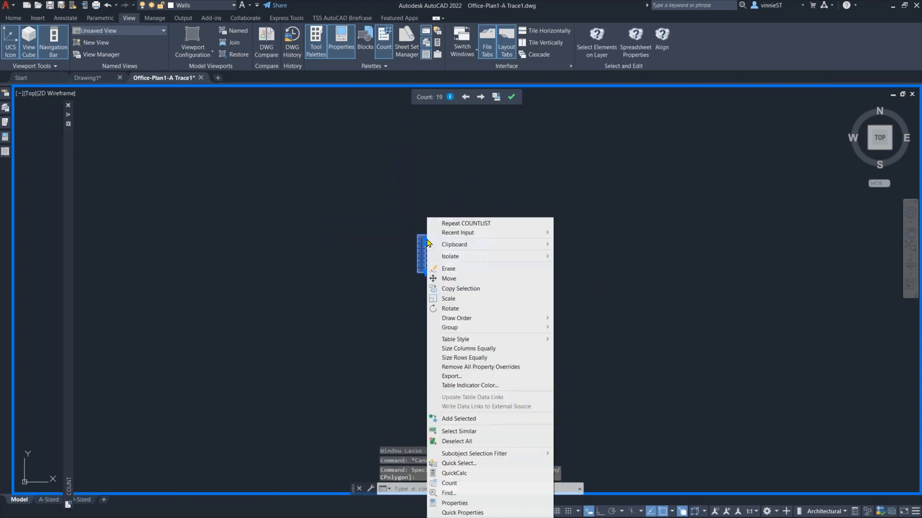
left_click(450, 299)
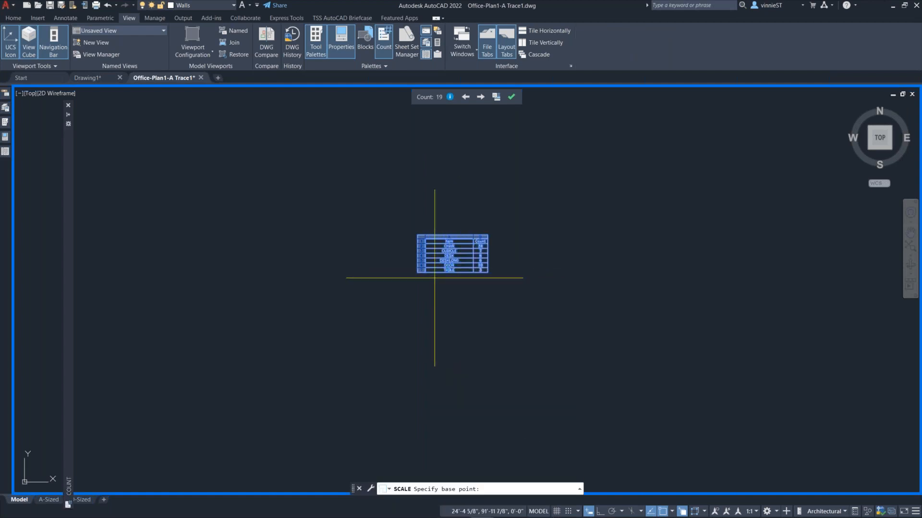
left_click(421, 293)
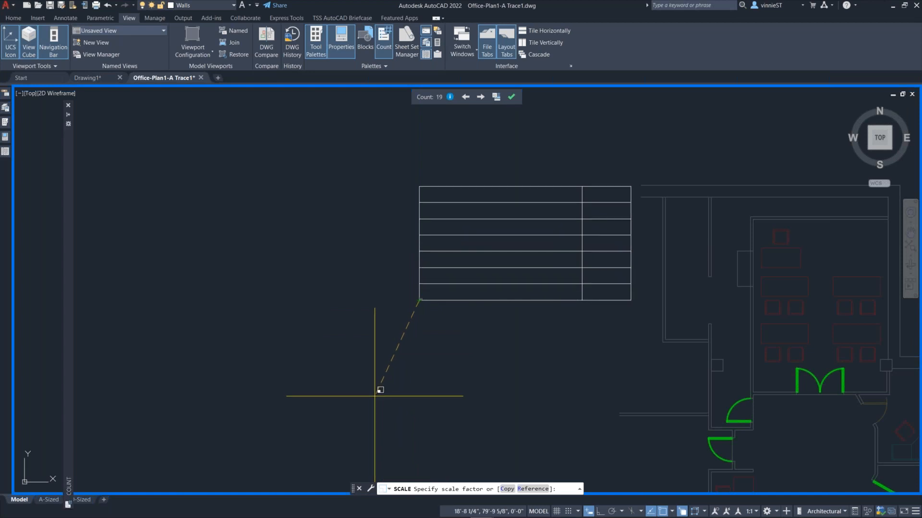
left_click(376, 392)
scroll(487, 350, "down", 3)
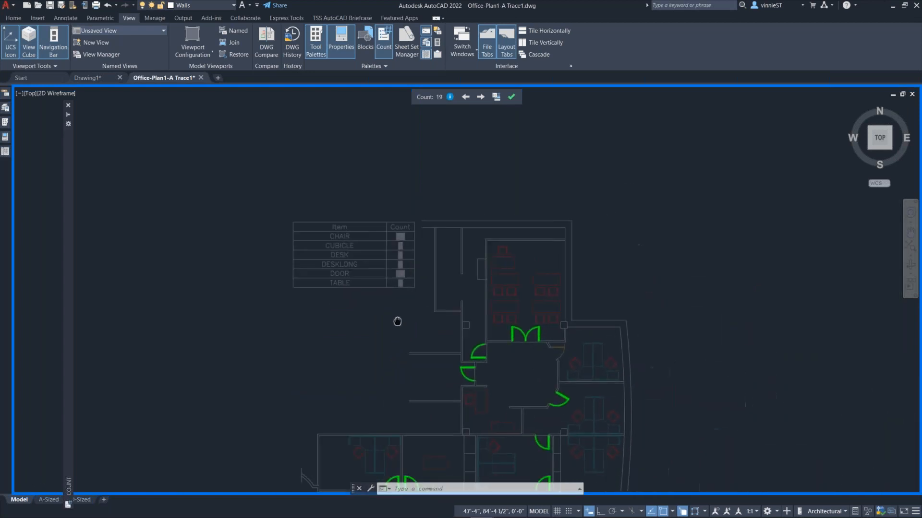
scroll(409, 261, "up", 1)
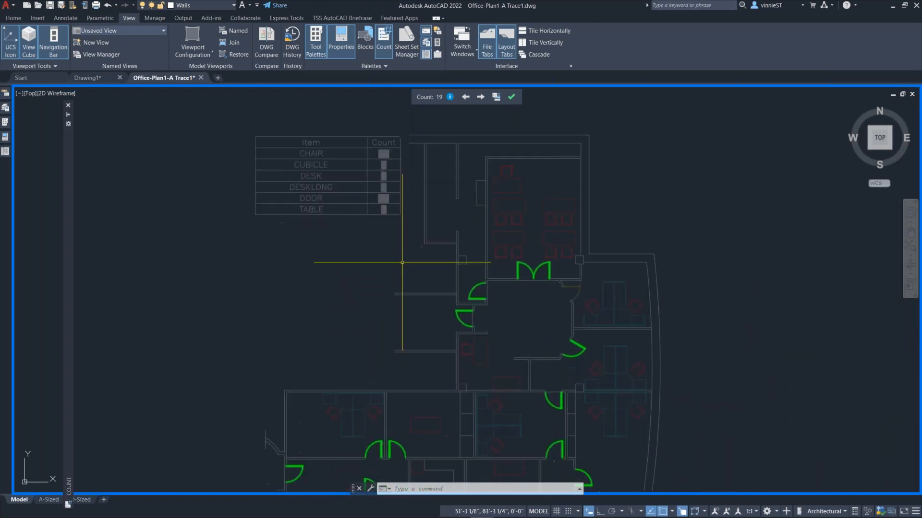
Clear any pending selection and end the active DOOR count to restore the plan's normal display.
left_click(349, 273)
key("Escape")
key("Escape")
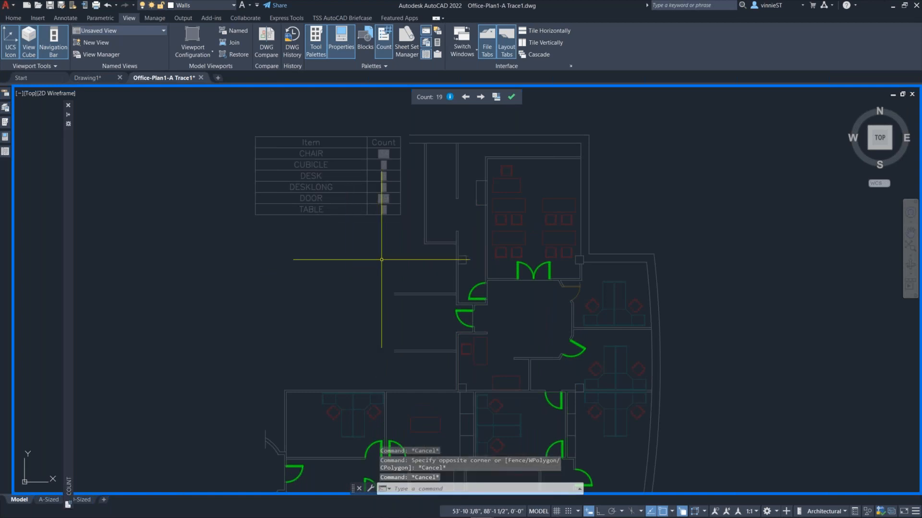
left_click(511, 96)
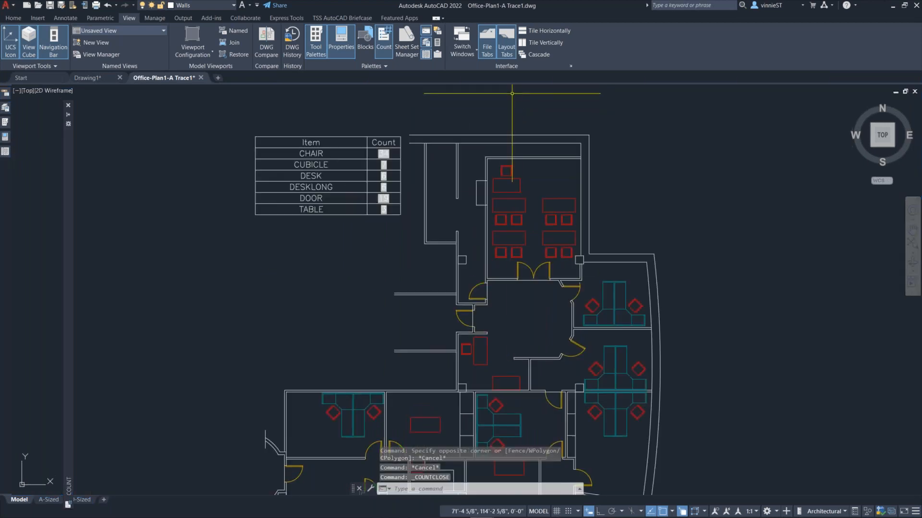
left_click(387, 153)
scroll(386, 152, "up", 3)
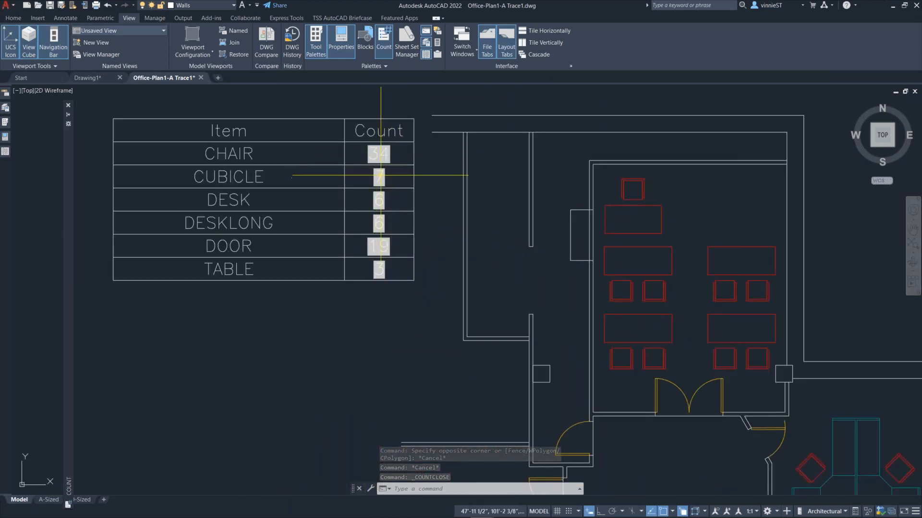
left_click(382, 176)
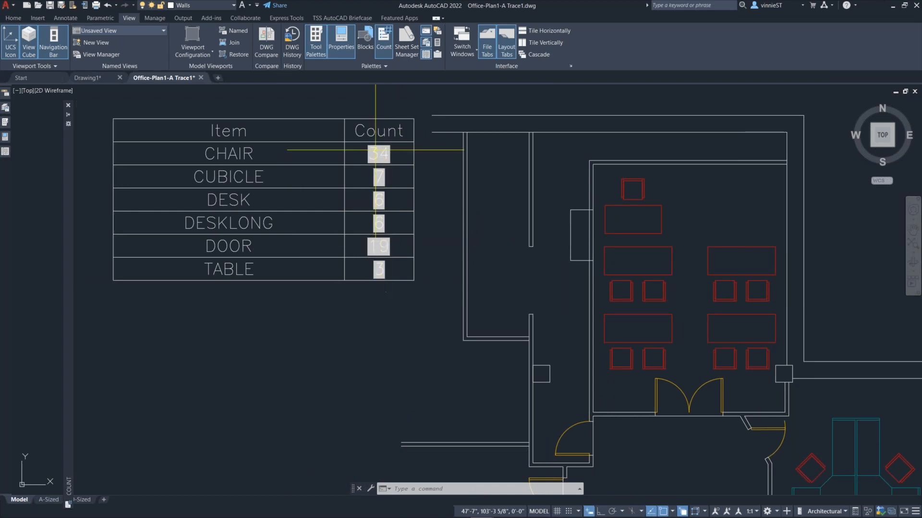
scroll(431, 331, "down", 3)
middle_click_drag(428, 342, 359, 286)
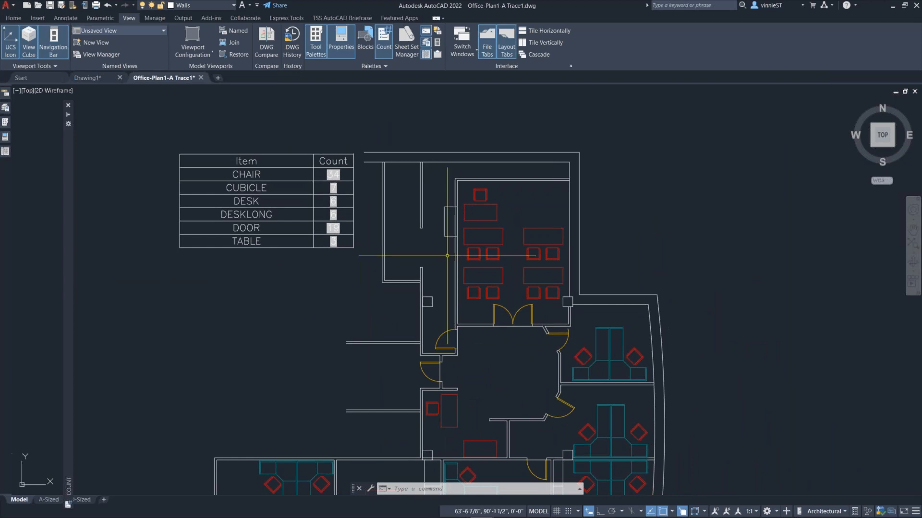
Copy the upper-left long desk with chairs in the top room five times into the empty area right of the plan.
left_click(503, 228)
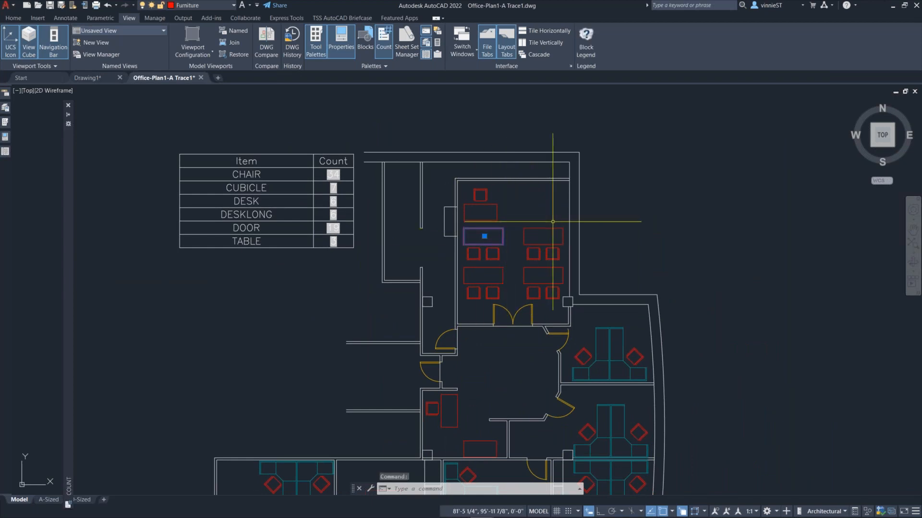
right_click(485, 236)
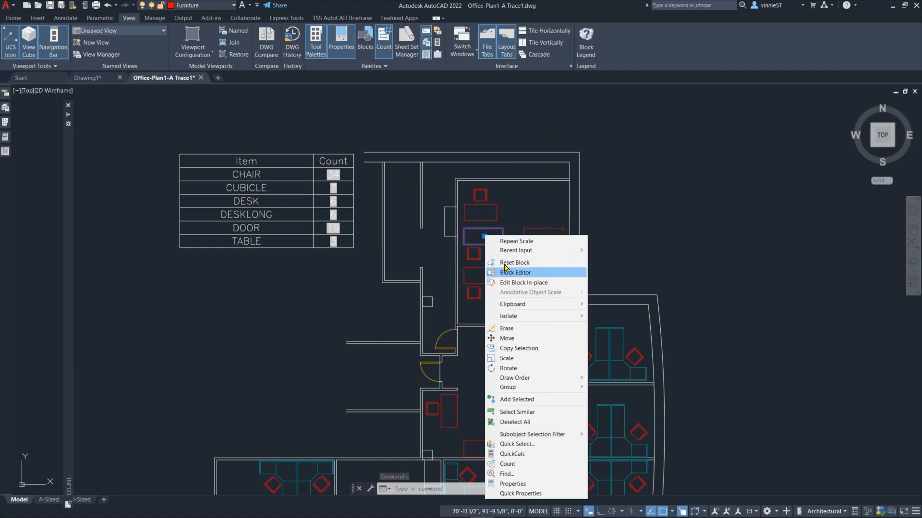
mouse_move(510, 379)
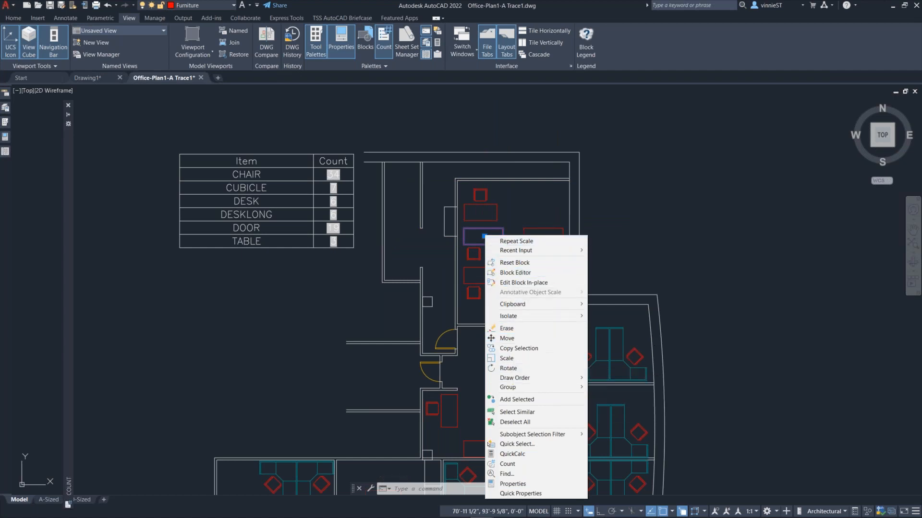
left_click(640, 318)
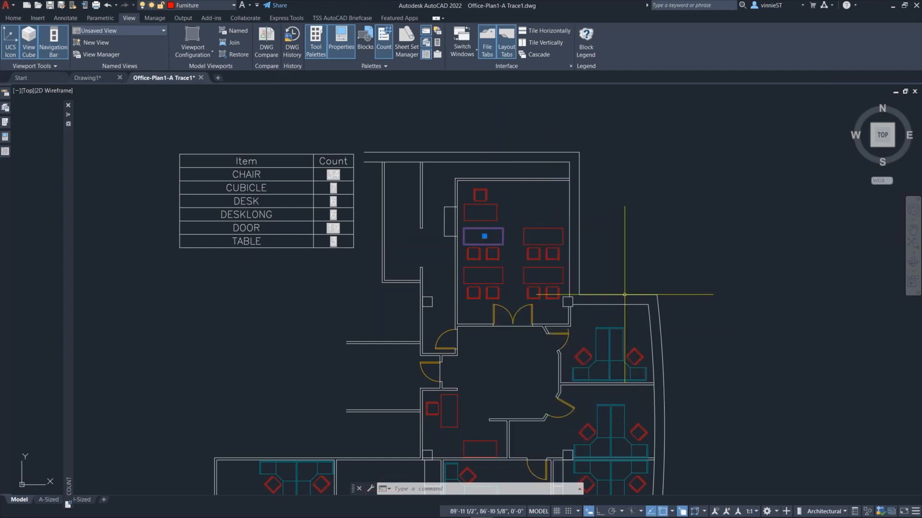
left_click(484, 236)
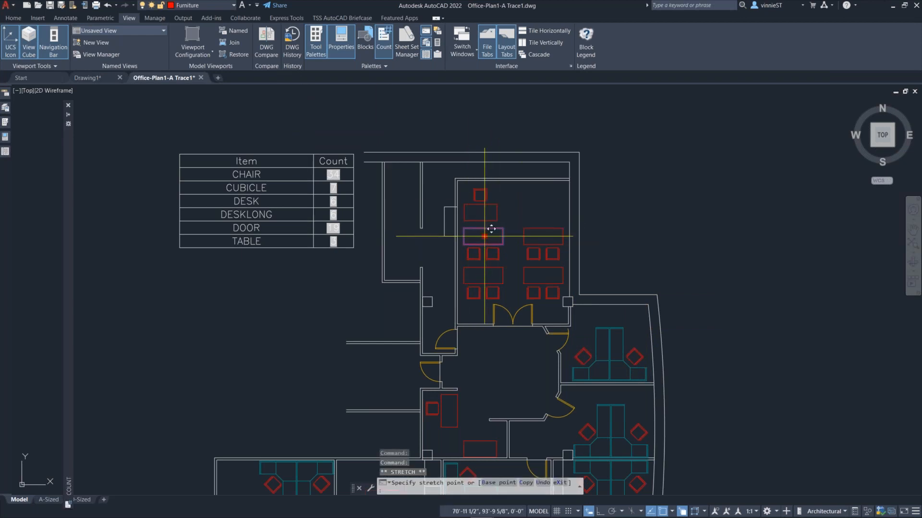
right_click(484, 236)
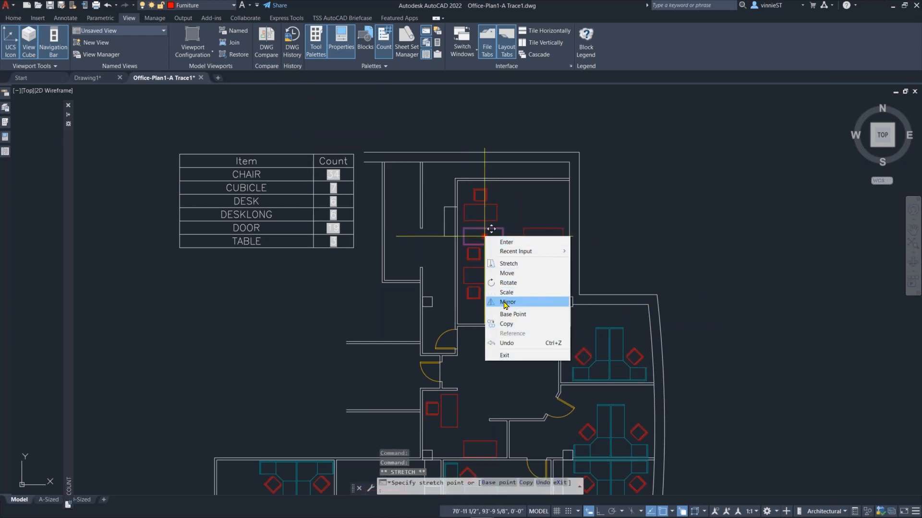
left_click(506, 324)
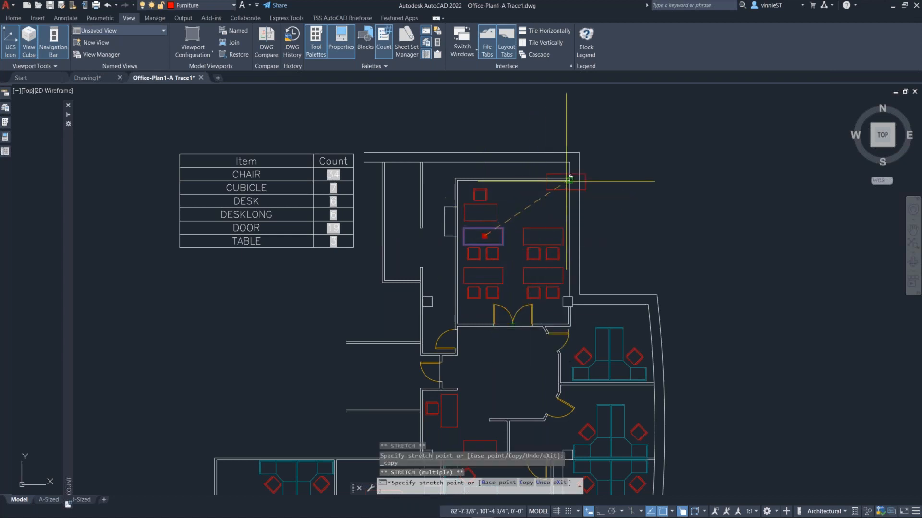
left_click(632, 137)
left_click(631, 171)
left_click(637, 217)
left_click(713, 191)
left_click(703, 150)
key("Escape")
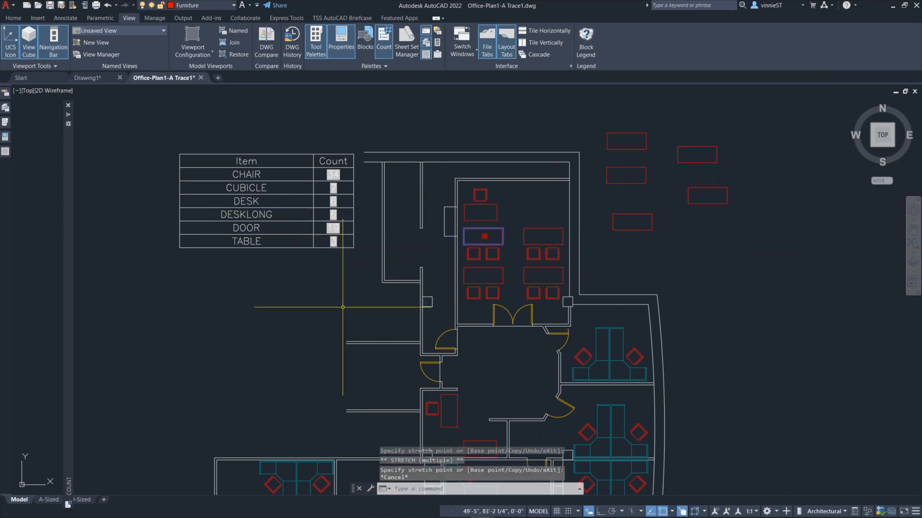
key("Escape")
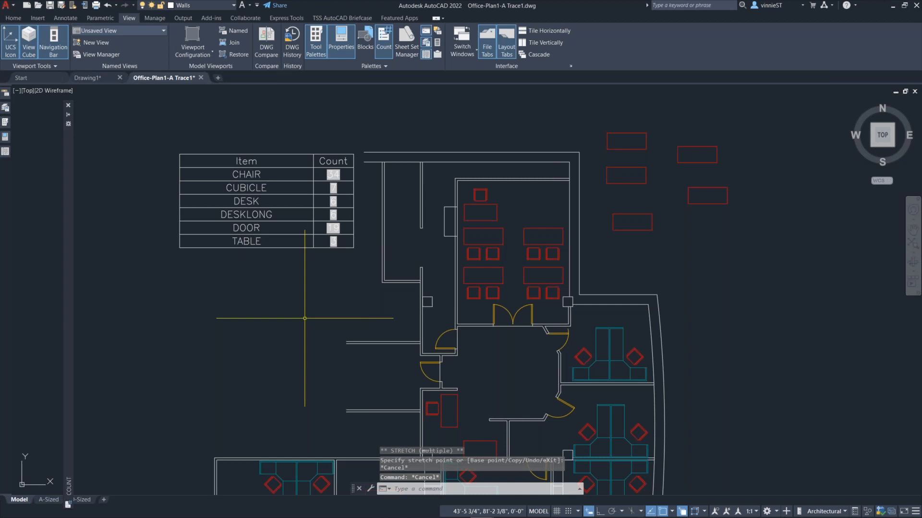
Regenerate the drawing to refresh the count table, check its DESKLONG cell and clear the selection.
type("reg")
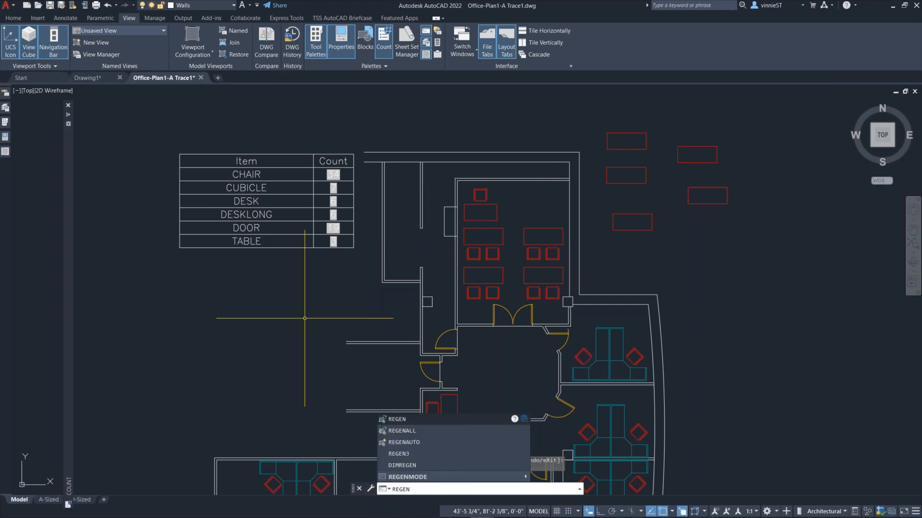
key("Return")
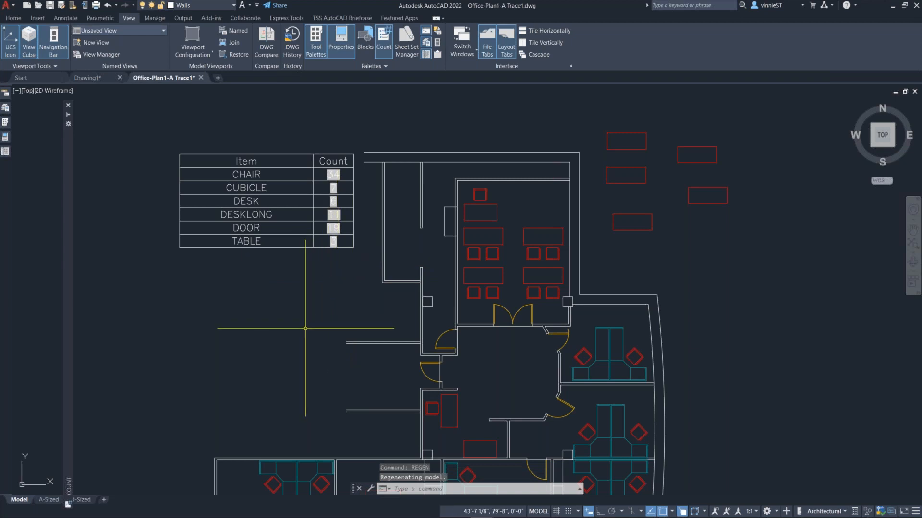
type("reg")
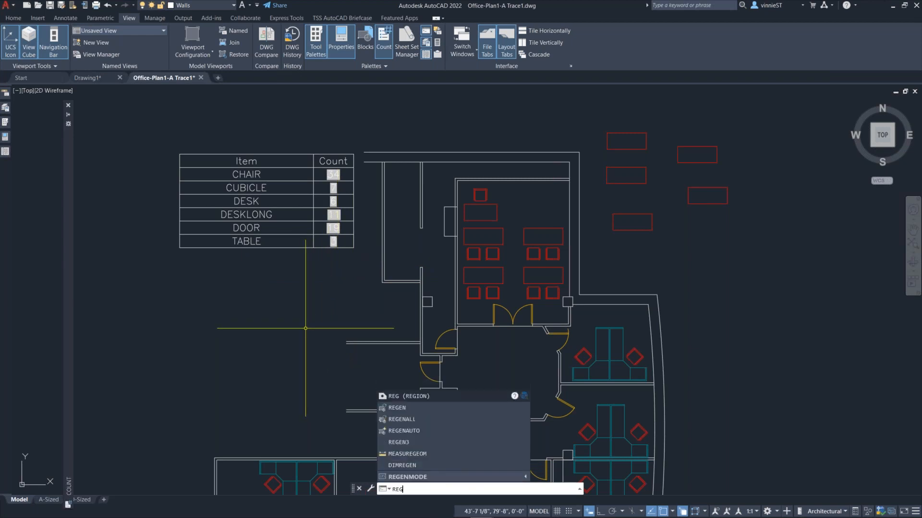
left_click(397, 407)
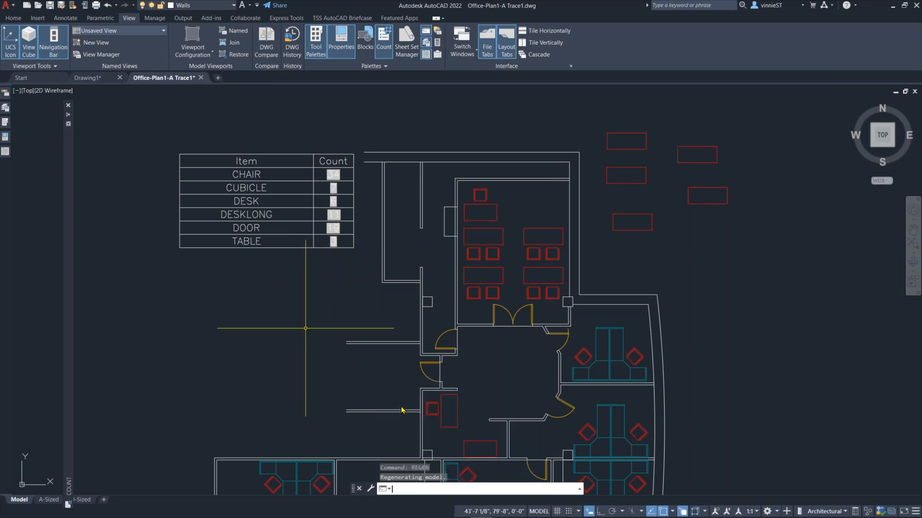
left_click(334, 240)
left_click(336, 214)
key("Escape")
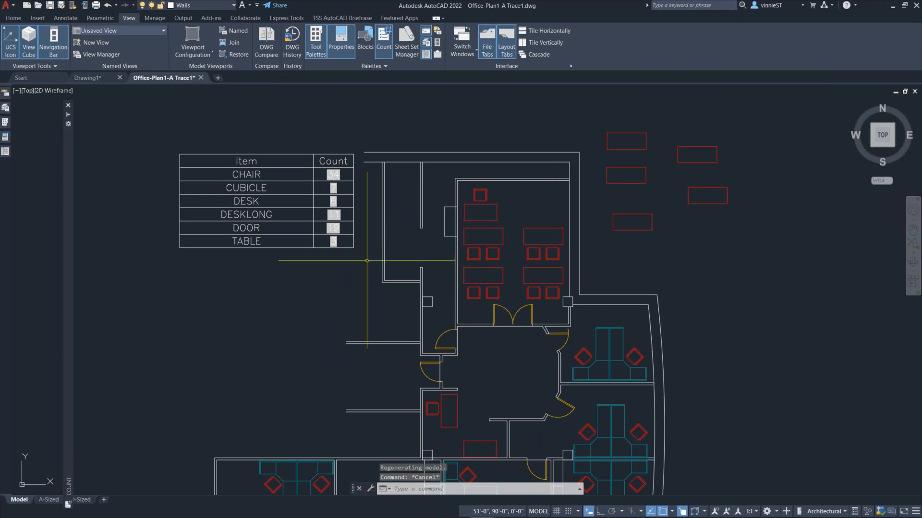
Erase the two rightmost desk copies outside the plan and regenerate the drawing to refresh the count table.
left_click(644, 212)
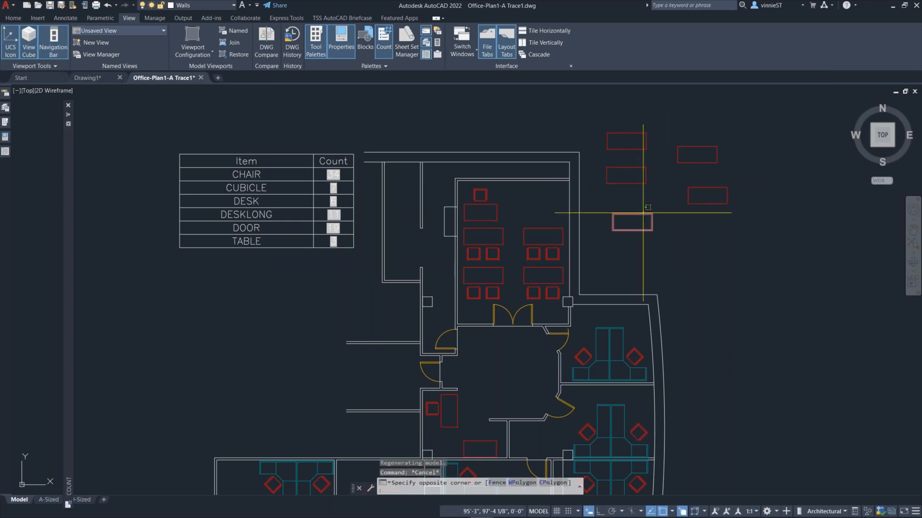
key("Escape")
left_click(659, 134)
left_click(778, 230)
key("Delete")
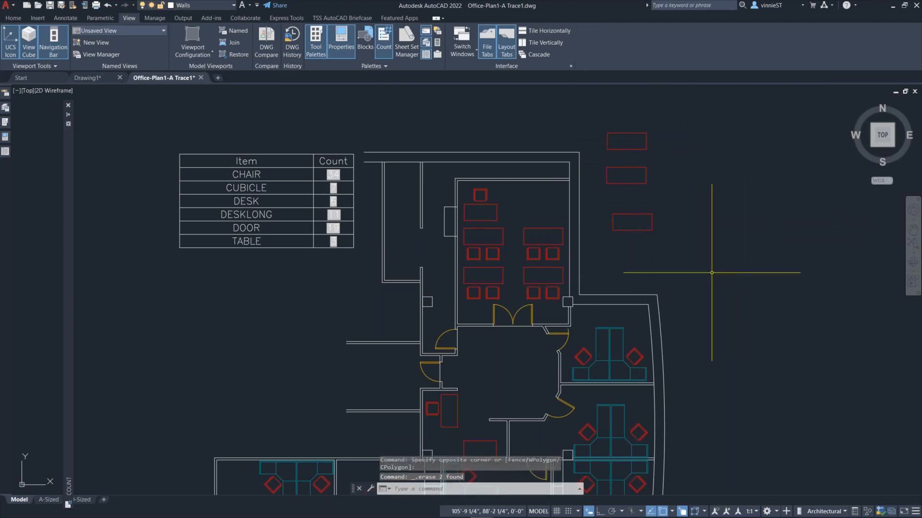
type("egen")
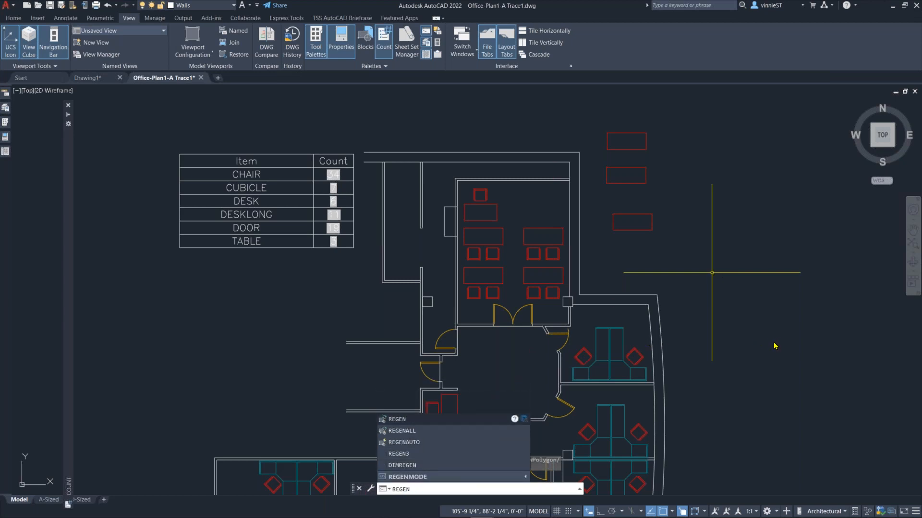
key("Return")
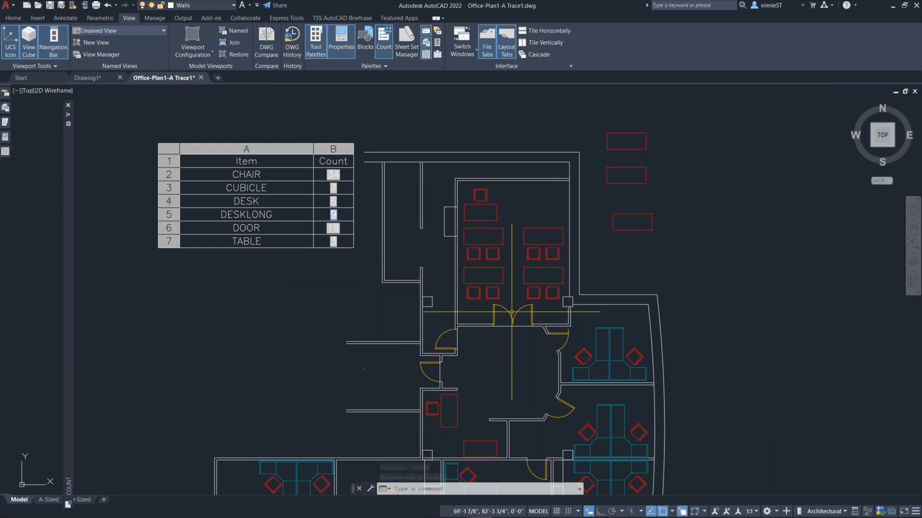
Erase the remaining three desk copies outside the plan.
left_click(593, 124)
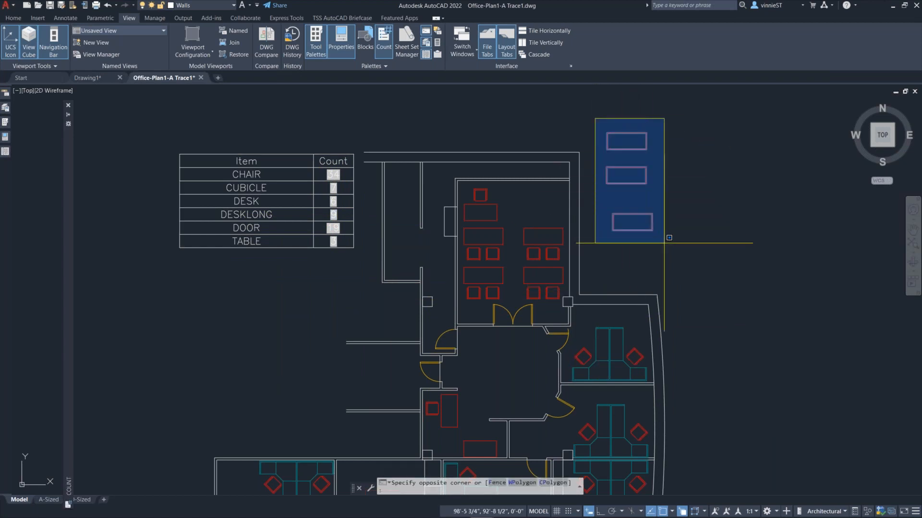
left_click(682, 252)
key("Delete")
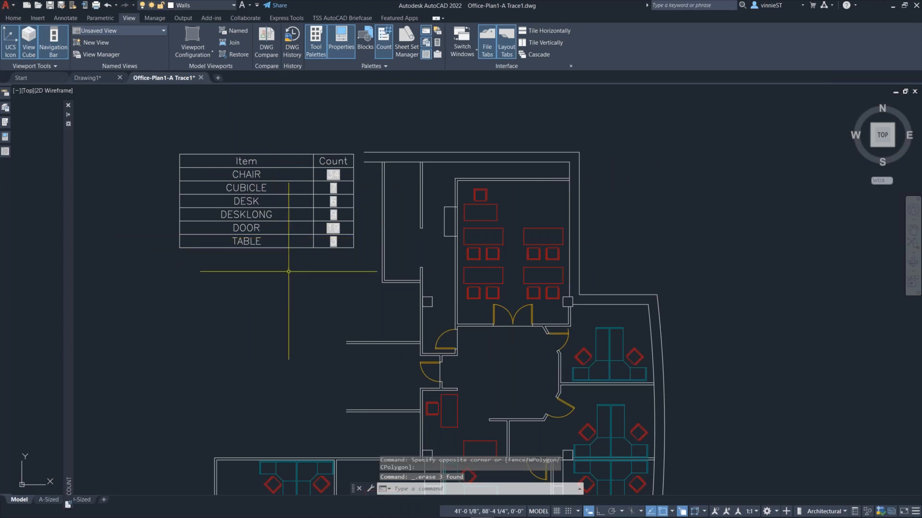
Show the whole plan with its count table and close the Count palette.
scroll(288, 272, "down", 5)
middle_click_drag(295, 295, 385, 242)
scroll(384, 242, "down", 1)
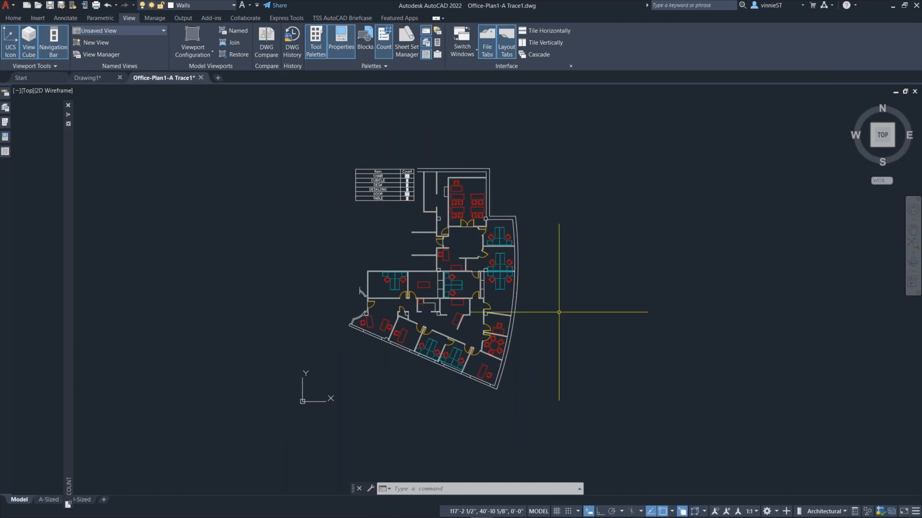
mouse_move(71, 150)
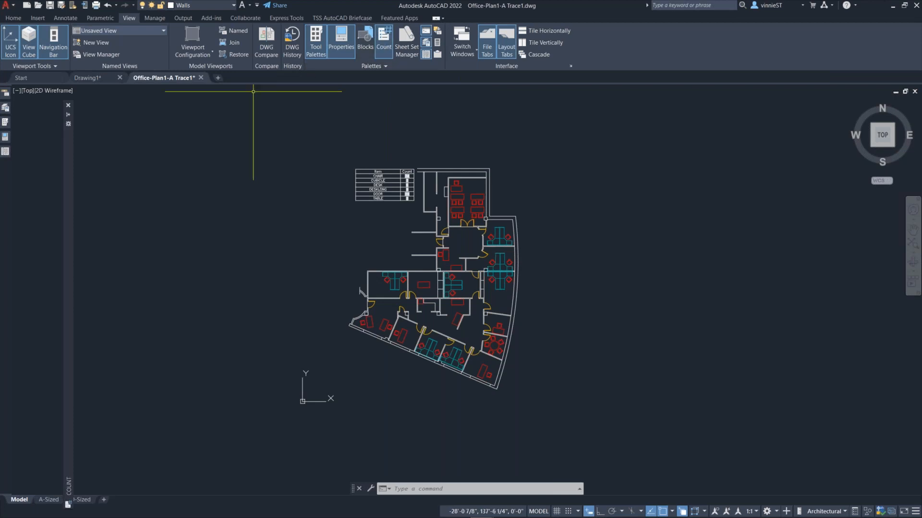
mouse_move(68, 116)
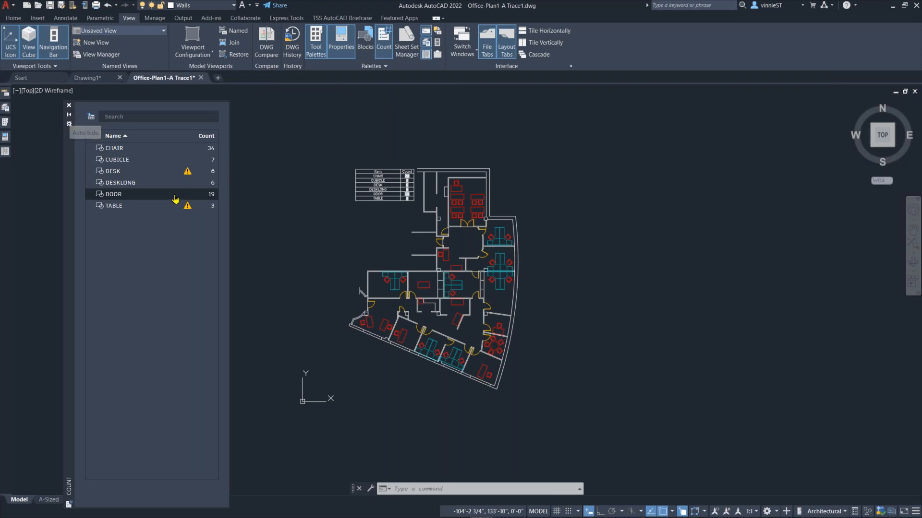
left_click(69, 106)
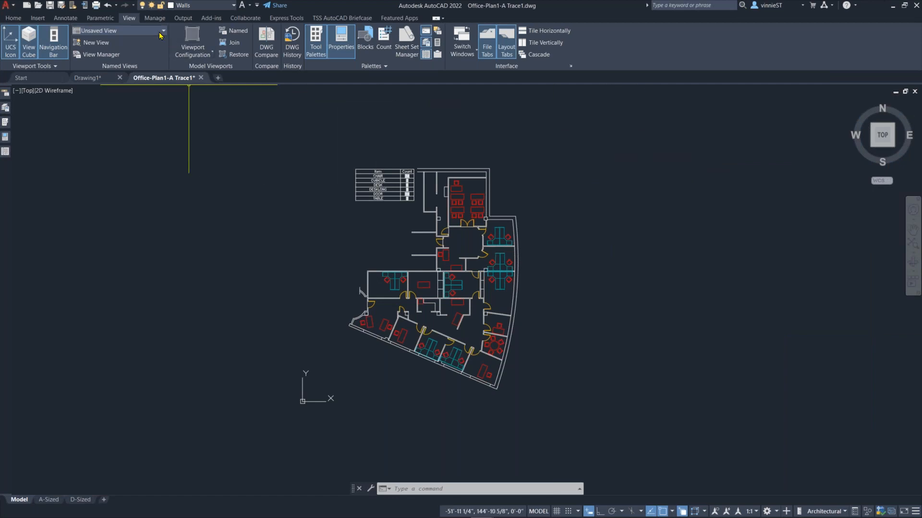
View the sheets that Push to Autodesk Docs offers for this drawing and close the palette.
left_click(238, 18)
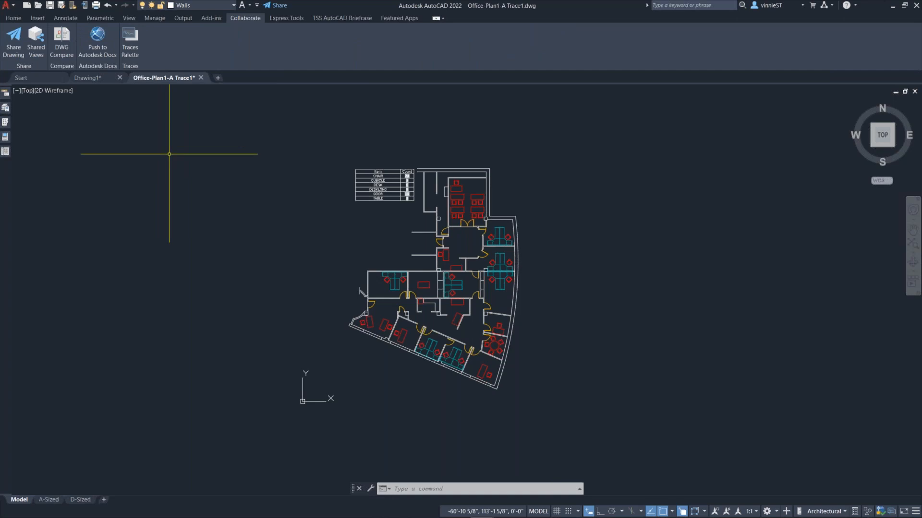
scroll(329, 228, "up", 2)
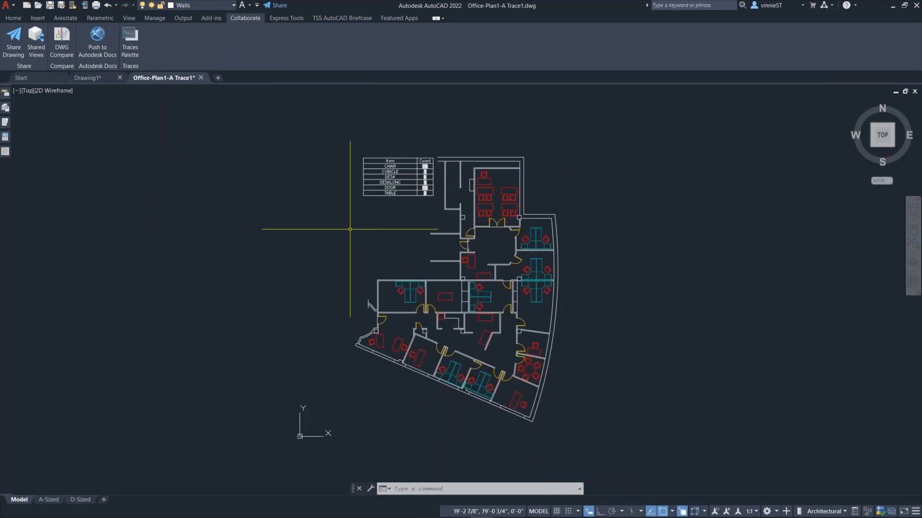
middle_click_drag(350, 230, 319, 217)
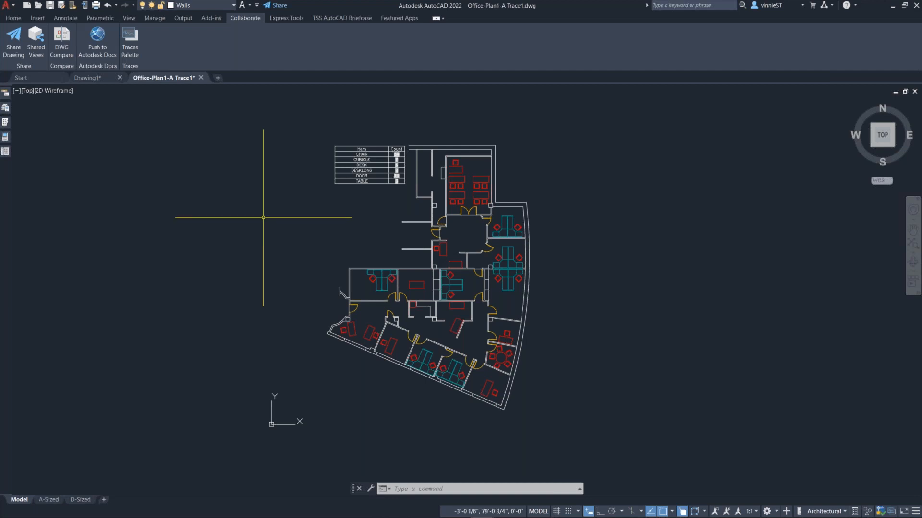
left_click(97, 46)
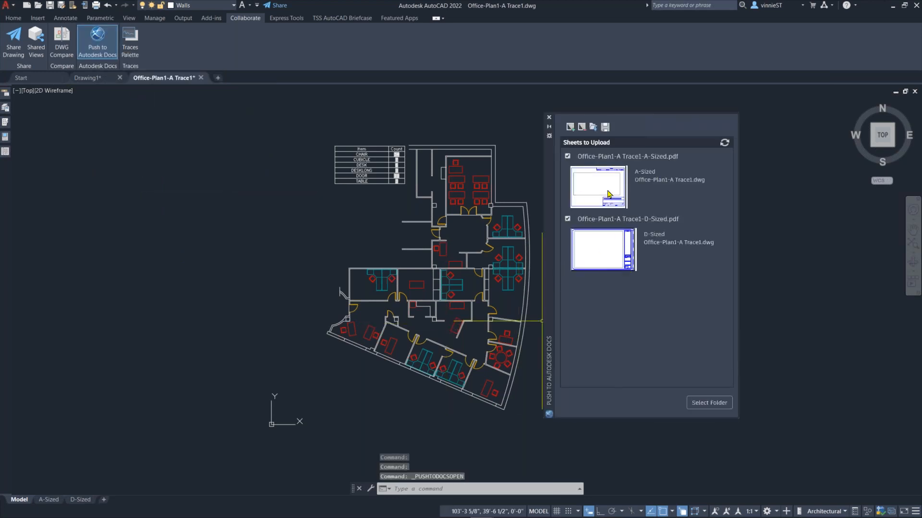
left_click(549, 117)
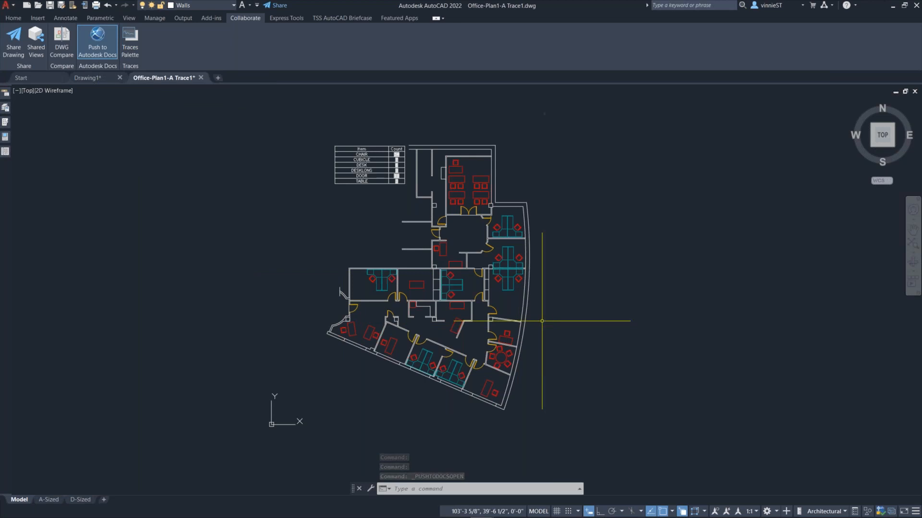
Open the recent drawing Office-Plan1-A Trace and bring up its Push to Autodesk Docs sheets to upload.
left_click(41, 82)
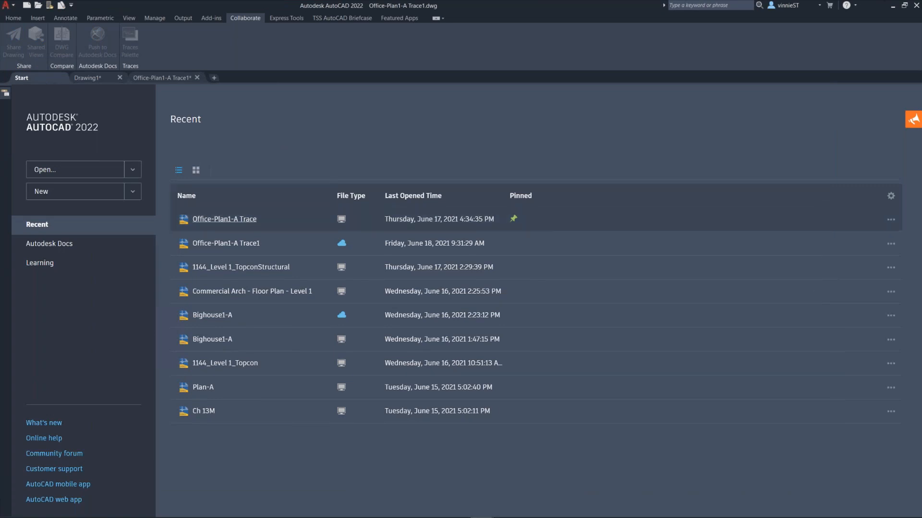
left_click(231, 218)
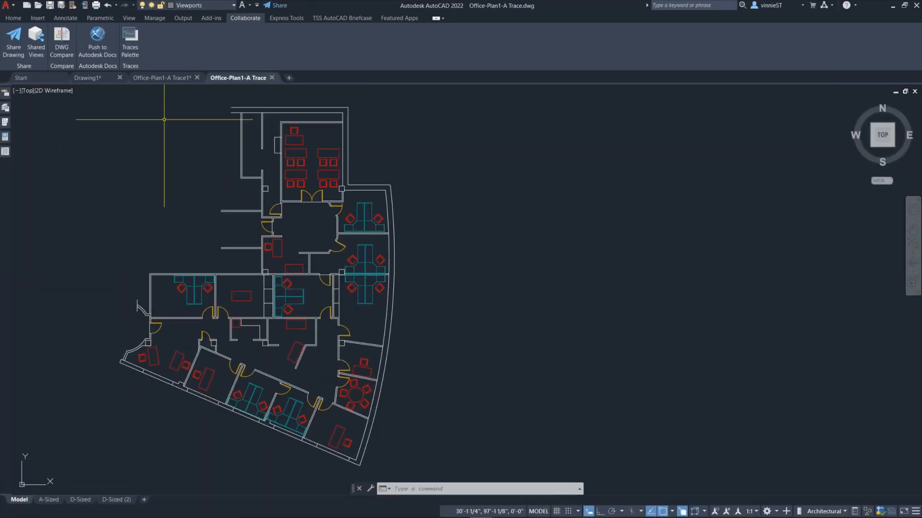
middle_click_drag(144, 148, 196, 162)
left_click(96, 47)
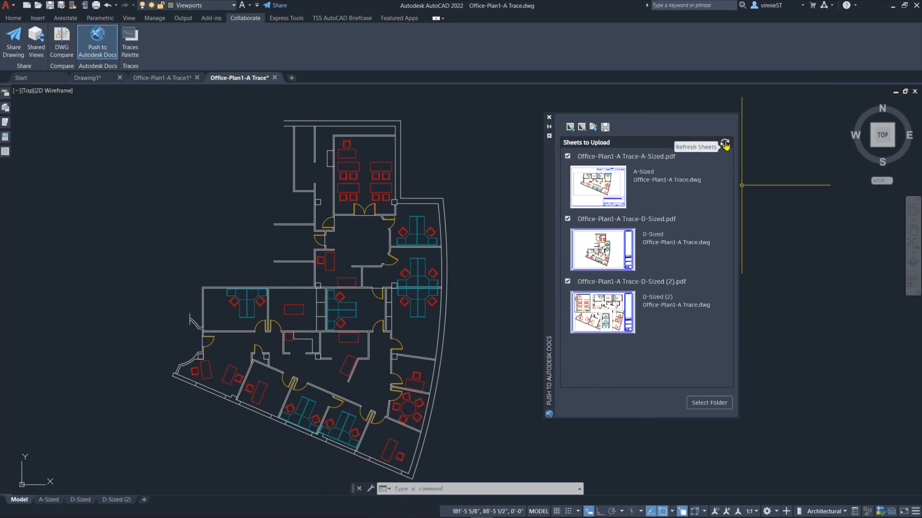
Upload all three listed sheets to the 2022 Demo project's Architectural folder and close the Push to Autodesk Docs palette.
left_click(709, 403)
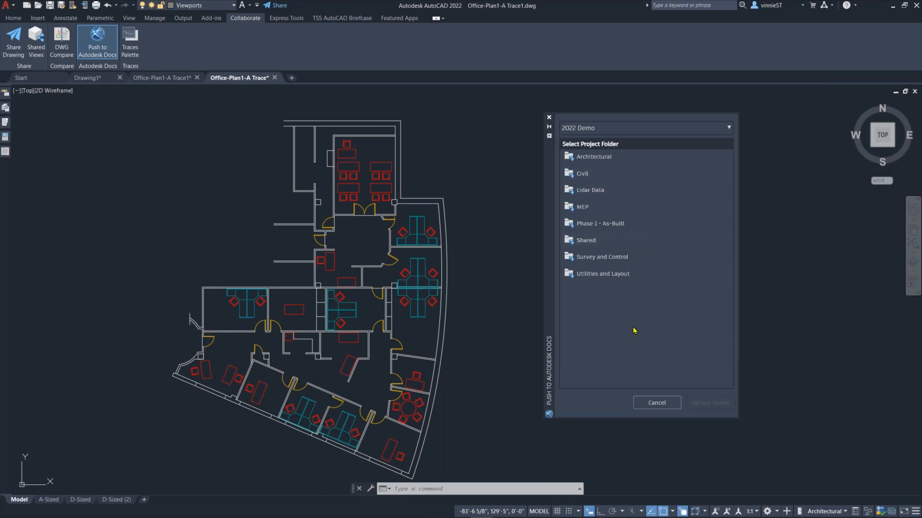
left_click(598, 159)
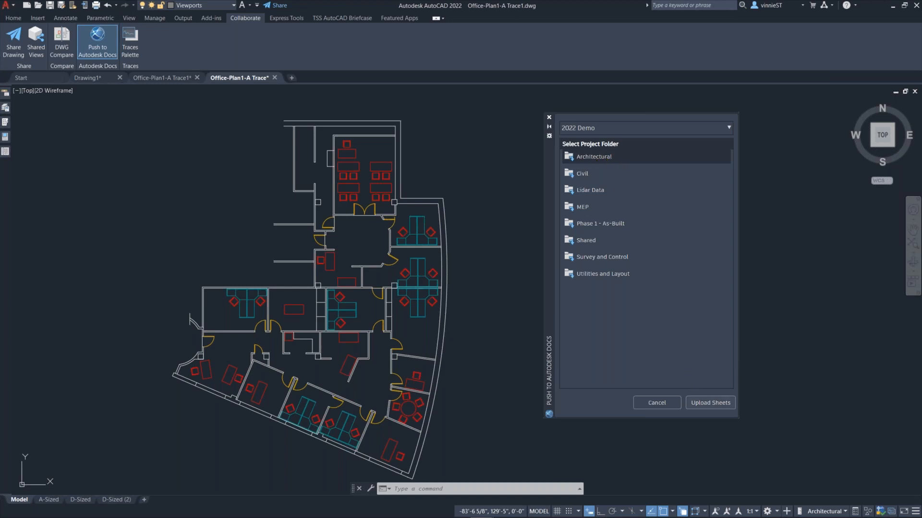
left_click(699, 403)
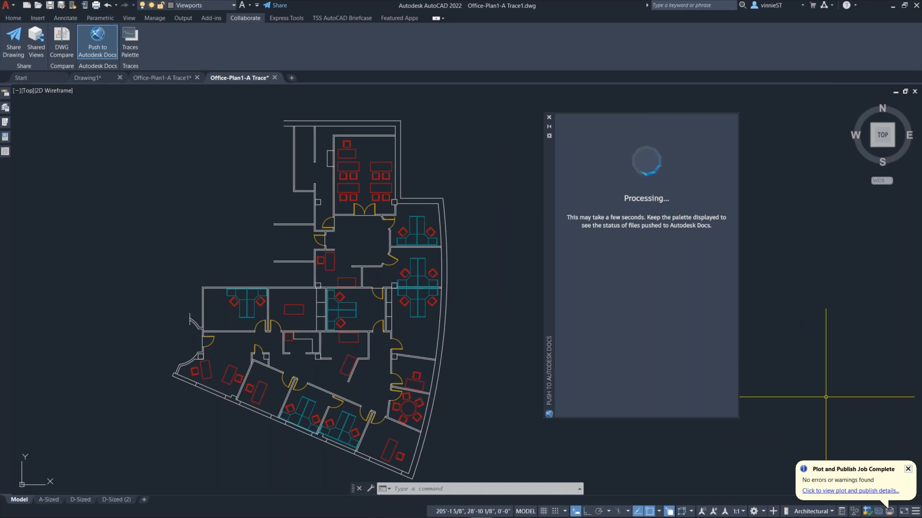
key("alt+Tab")
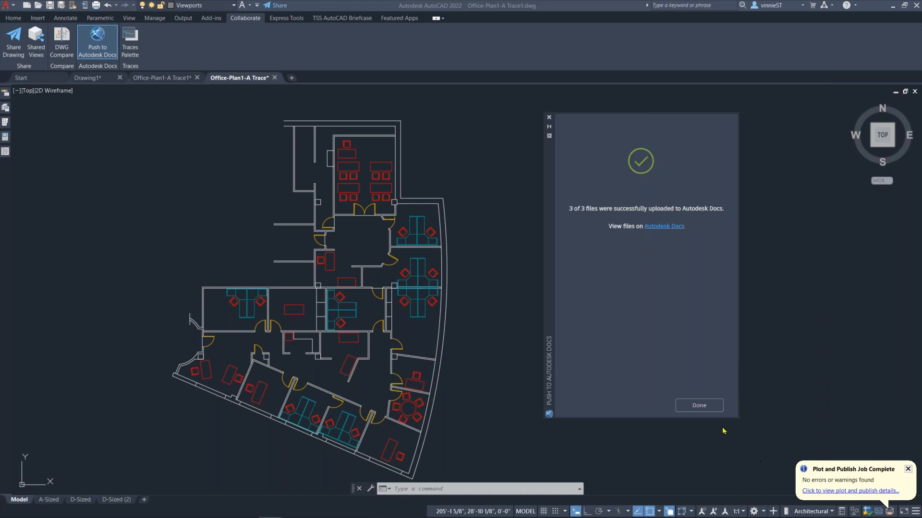
left_click(699, 406)
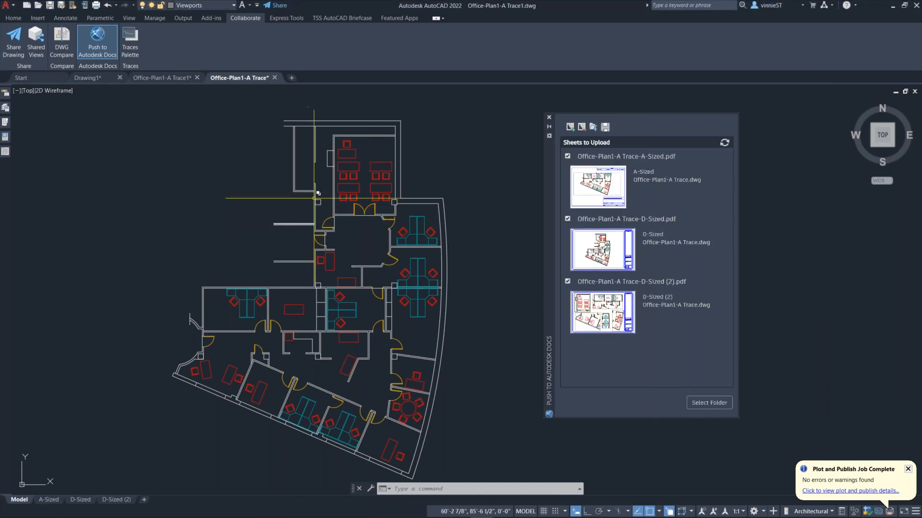
left_click(549, 117)
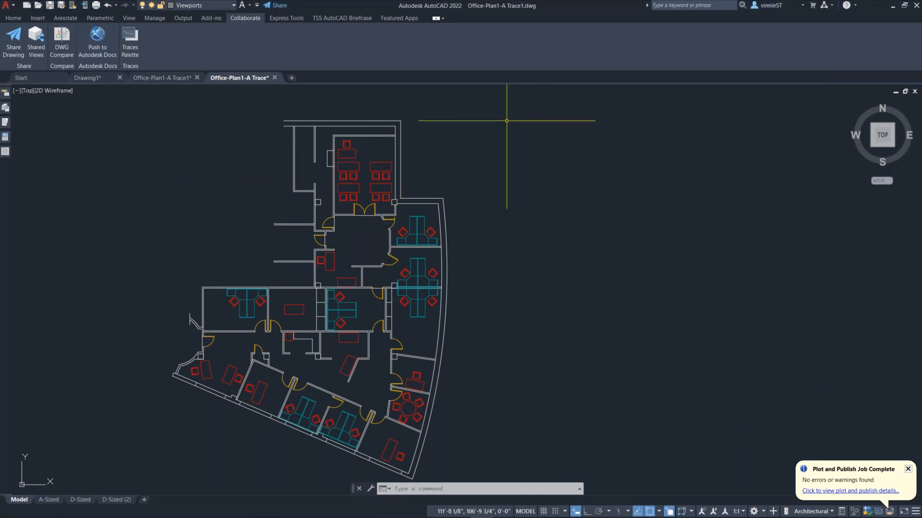
Check the Architectural folder and its Consumed subfolder under Autodesk Docs on the start page for the uploaded sheets.
left_click(28, 79)
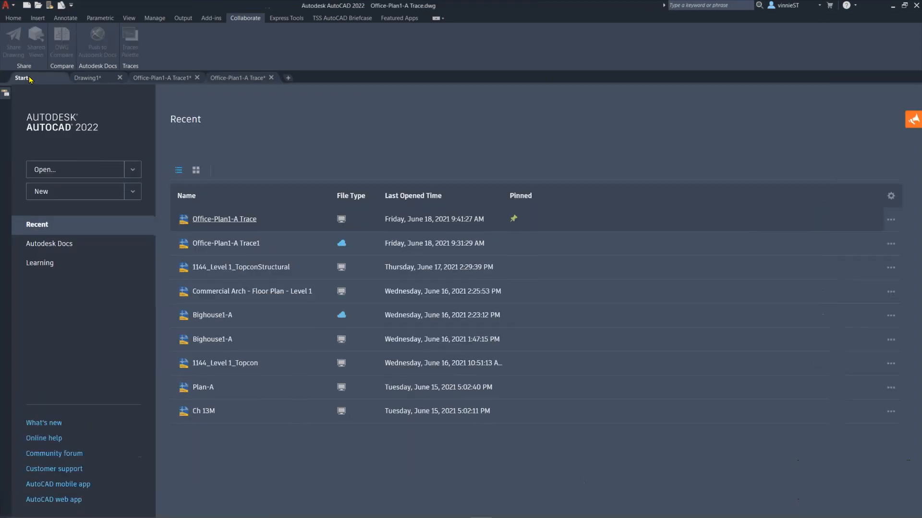
left_click(62, 245)
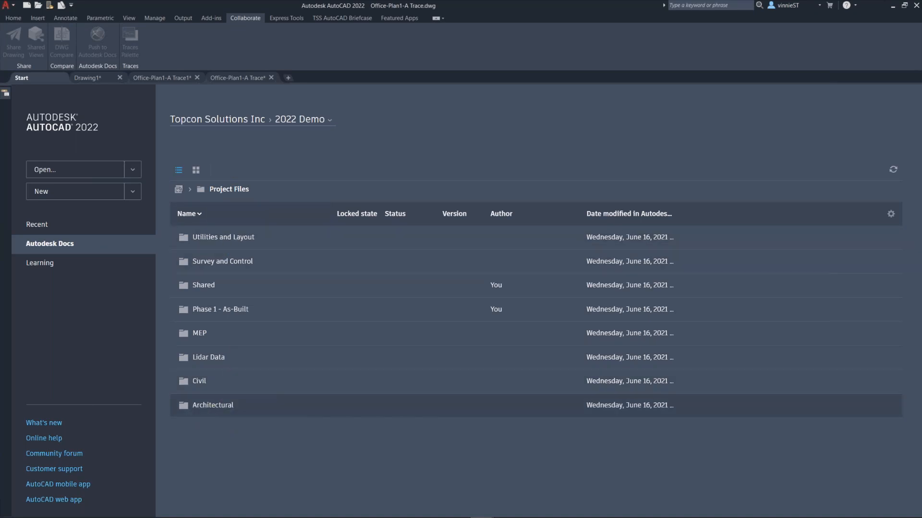
double_click(211, 408)
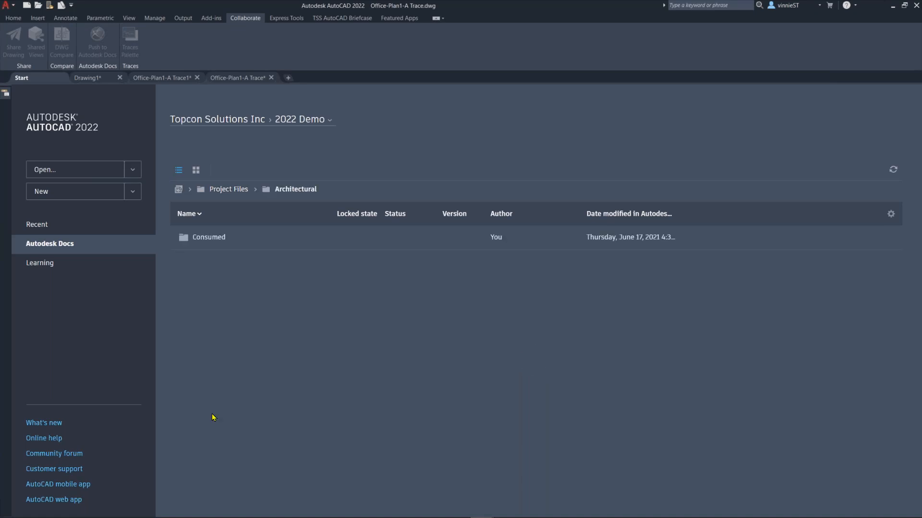
double_click(201, 237)
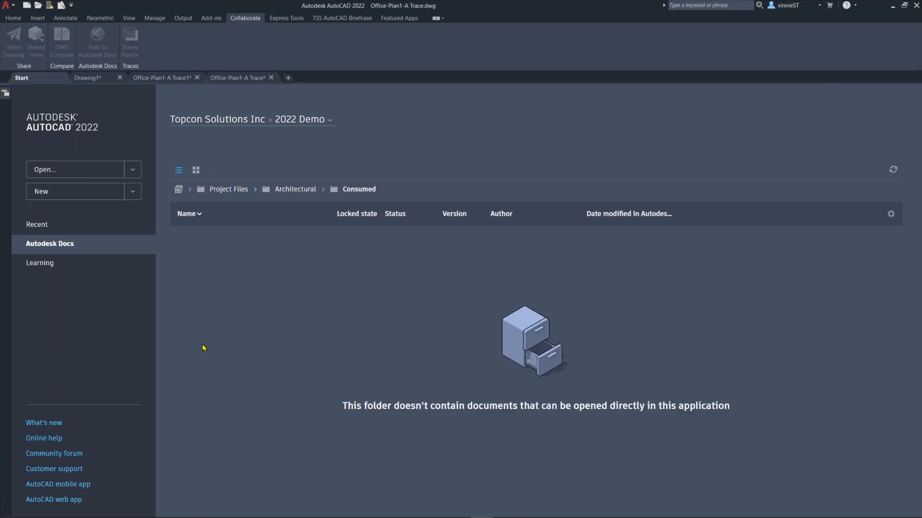
Reselect the 2022 Demo project and look through its Phase 1 - As-Built folder and the 2022 Demo subfolder.
left_click(301, 122)
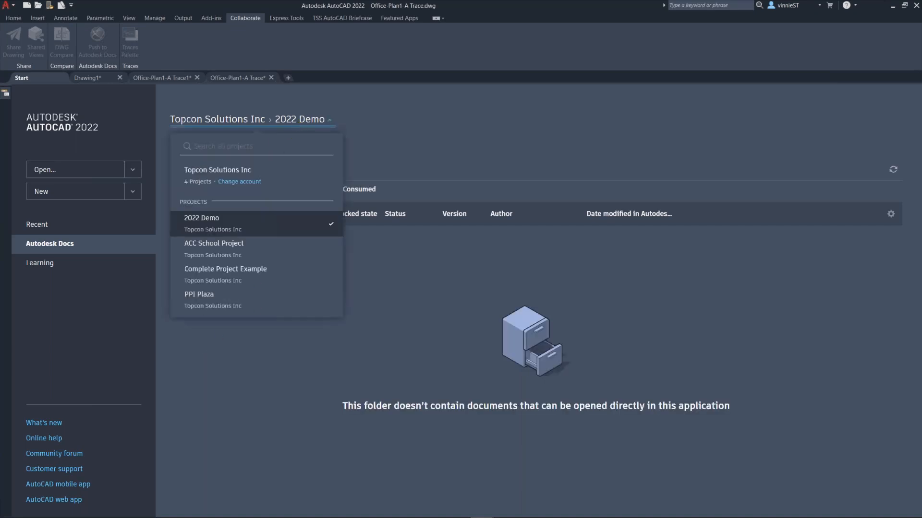
left_click(226, 231)
left_click(240, 190)
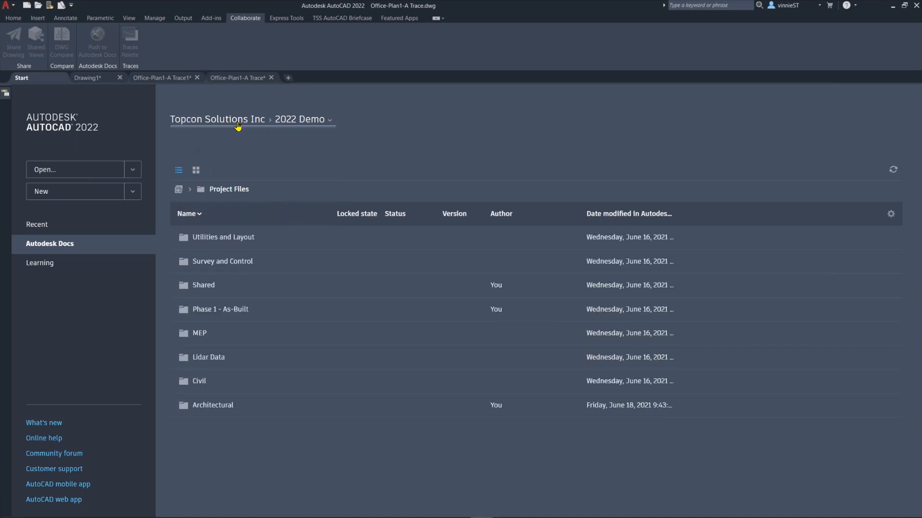
left_click(240, 310)
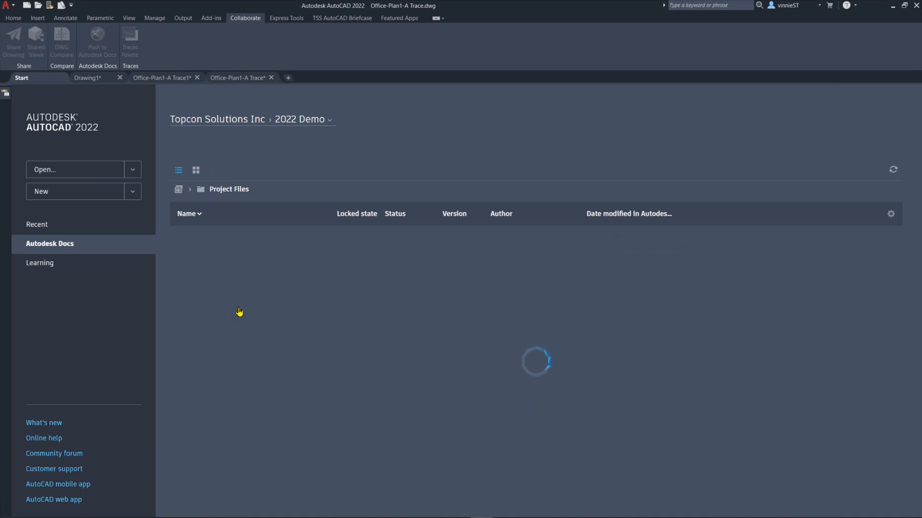
left_click(220, 286)
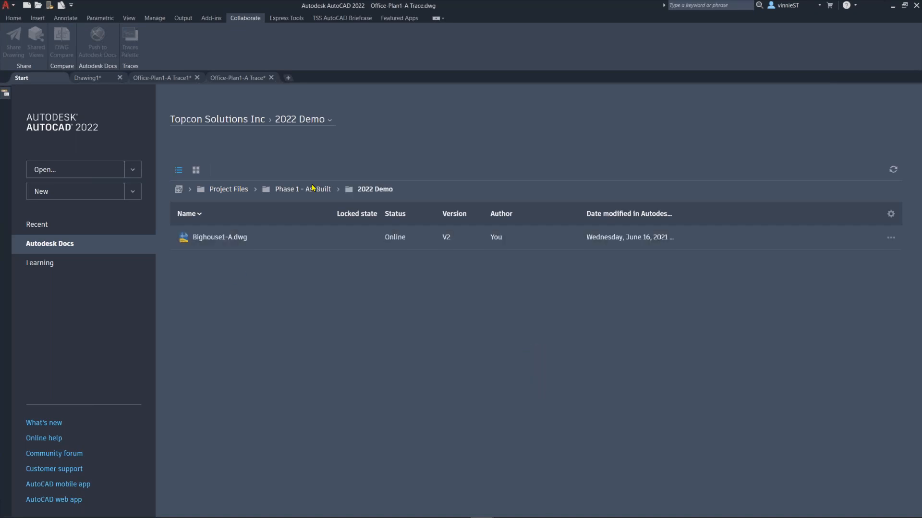
Look through the project's Shared folder and its Phase 1 - As-Built subfolder, and return to Project Files.
left_click(228, 189)
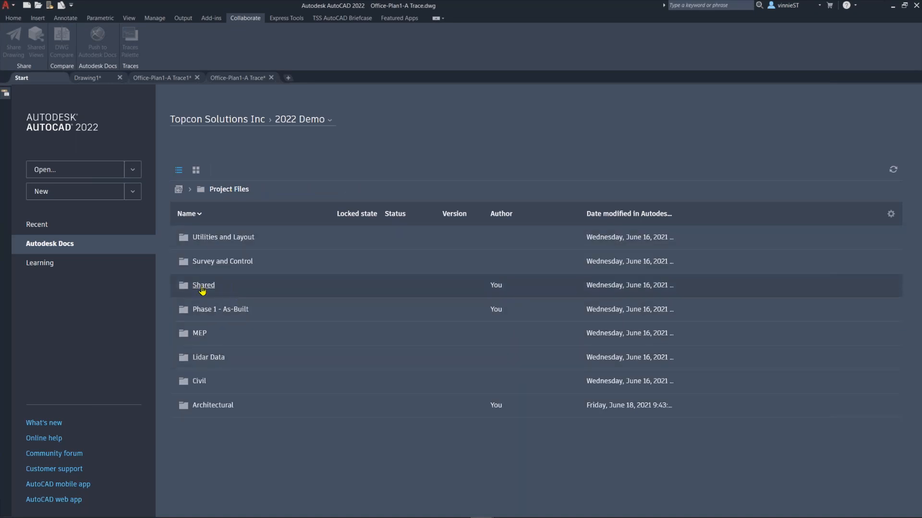
left_click(202, 287)
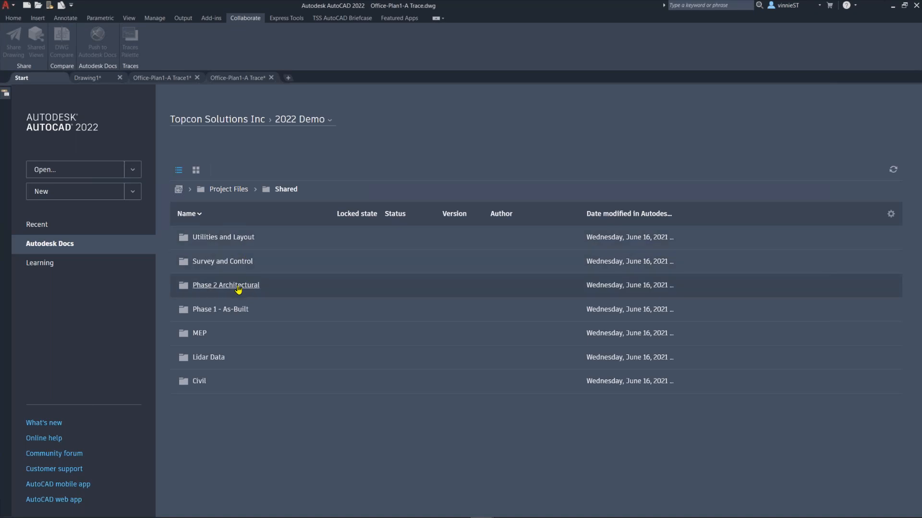
left_click(224, 313)
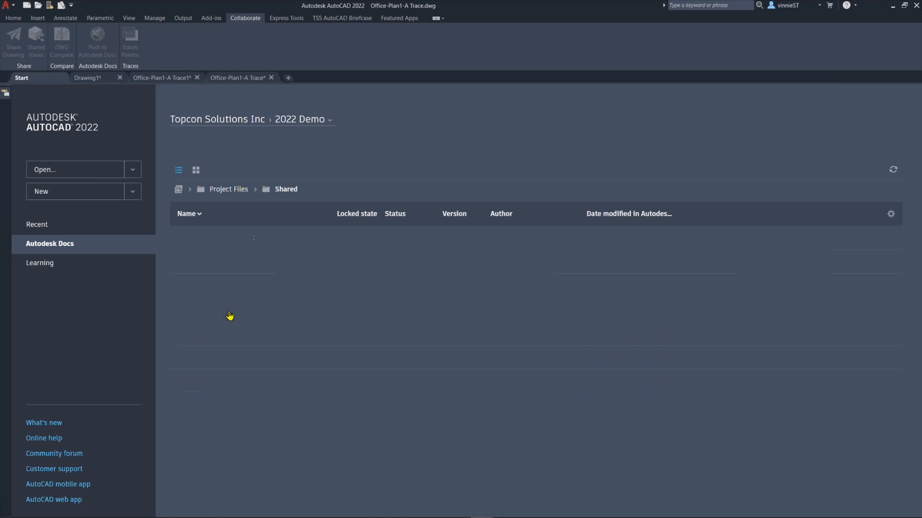
left_click(285, 190)
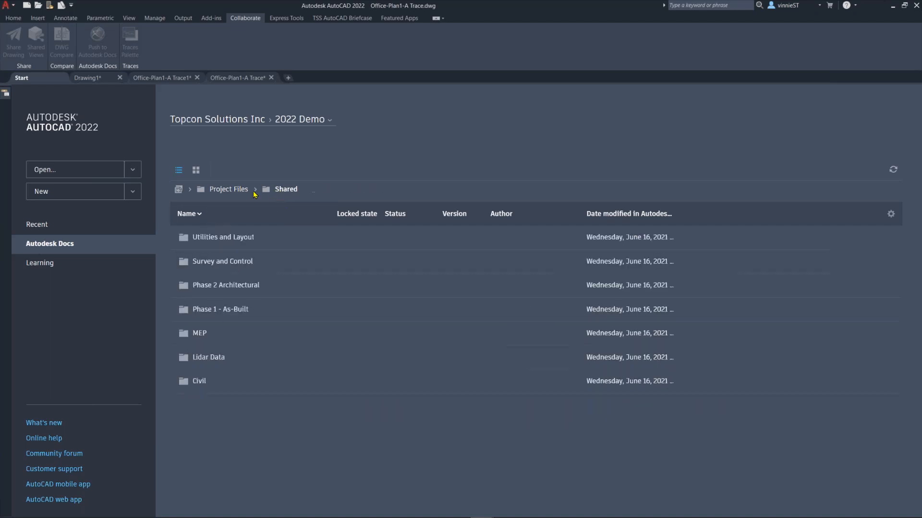
left_click(232, 189)
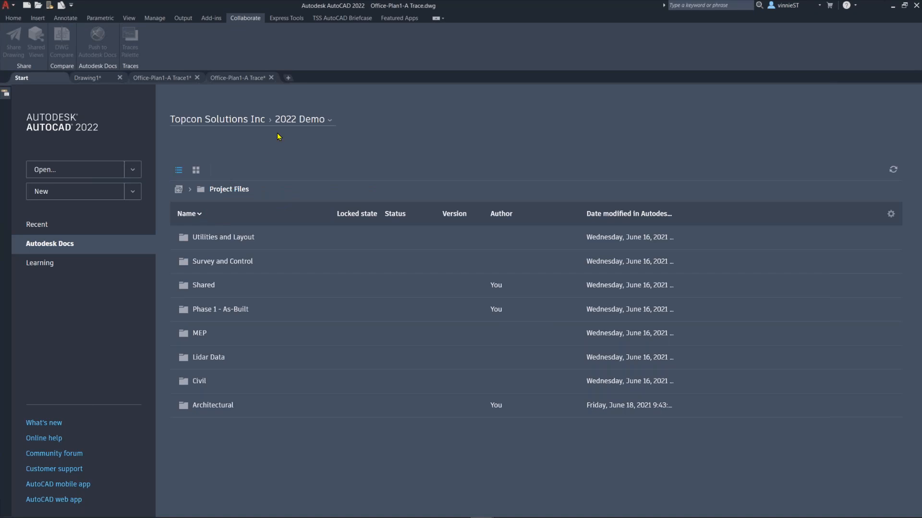
Reload the 2022 Demo project and recheck its Architectural folder and the Consumed subfolder.
left_click(258, 123)
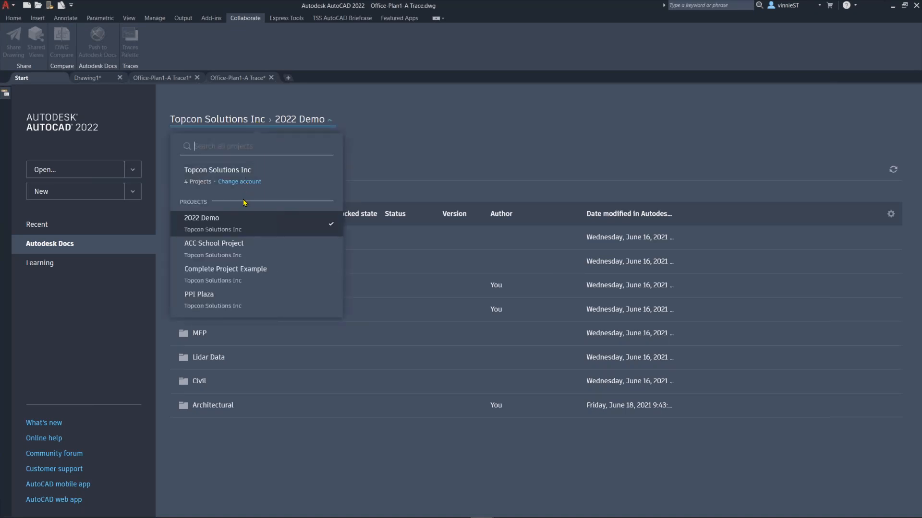
left_click(219, 222)
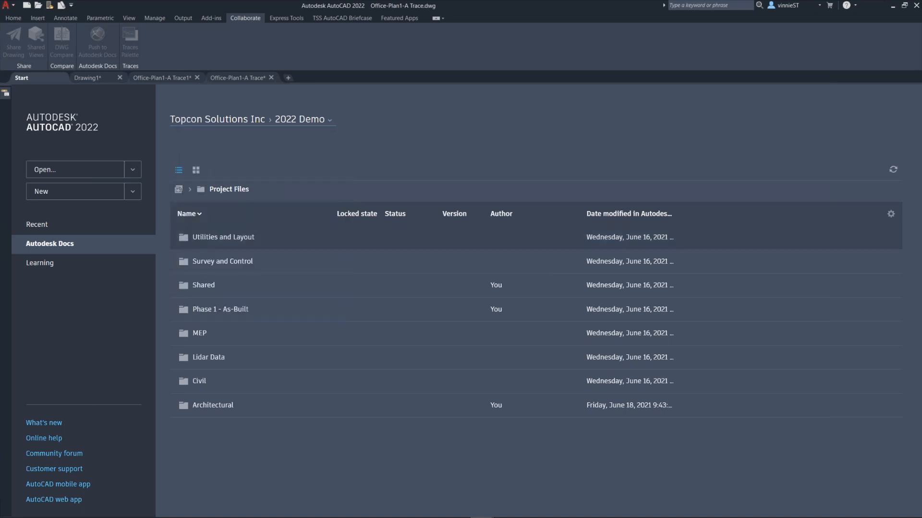
left_click(214, 406)
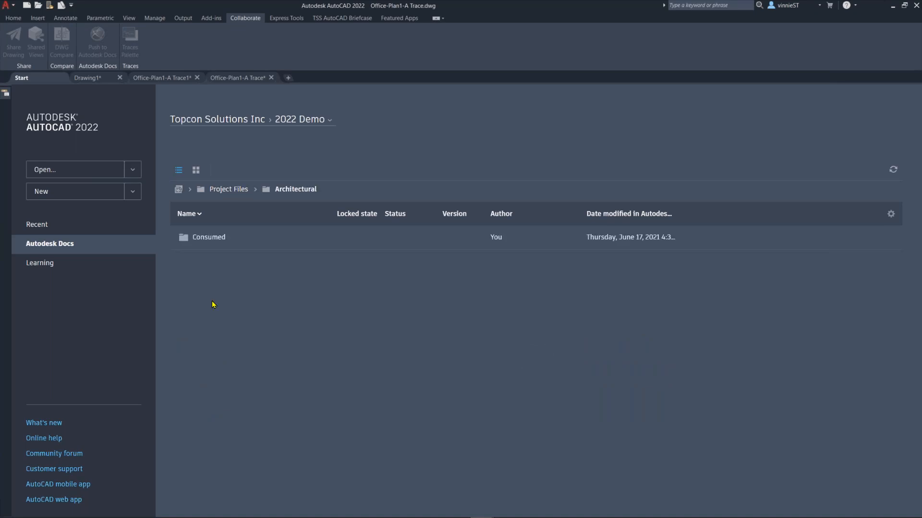
left_click(209, 237)
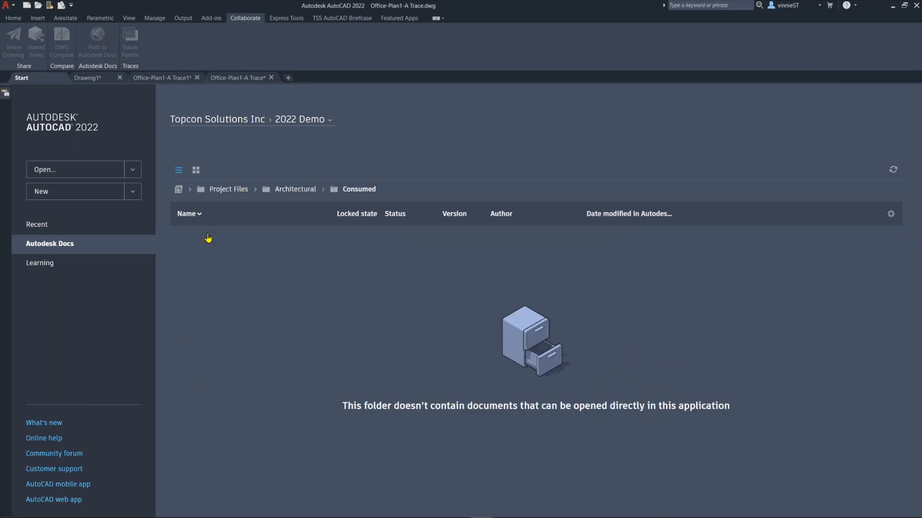
left_click(288, 192)
View the plan in the Office-Plan1-A Trace1 drawing and switch back to the Office-Plan1-A Trace drawing.
left_click(162, 77)
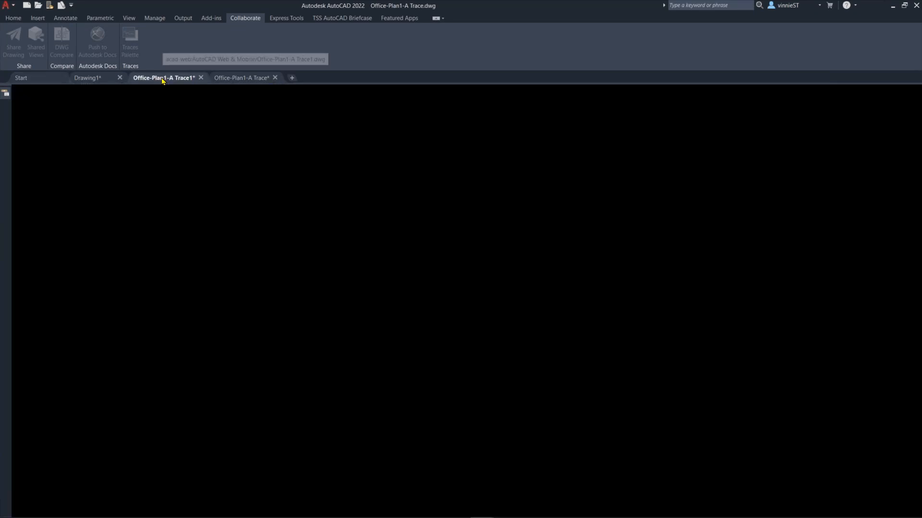
middle_click_drag(267, 181, 257, 206)
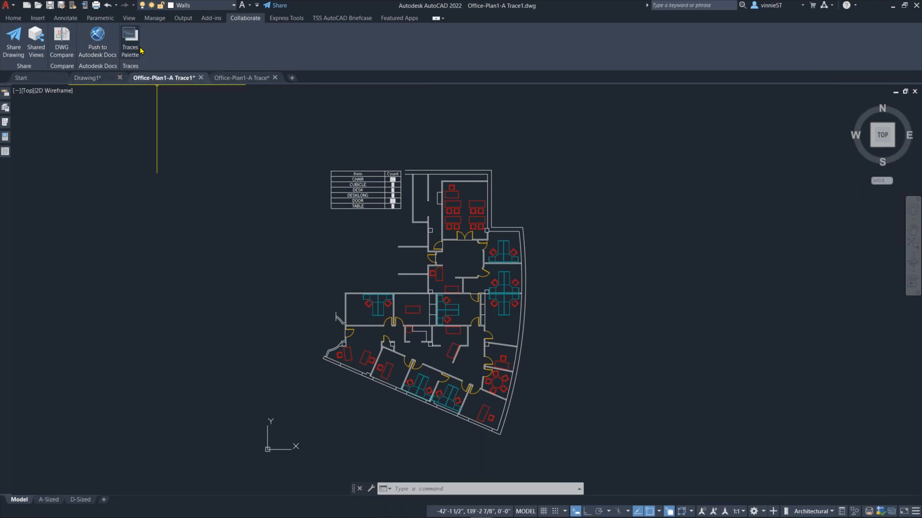
left_click(247, 78)
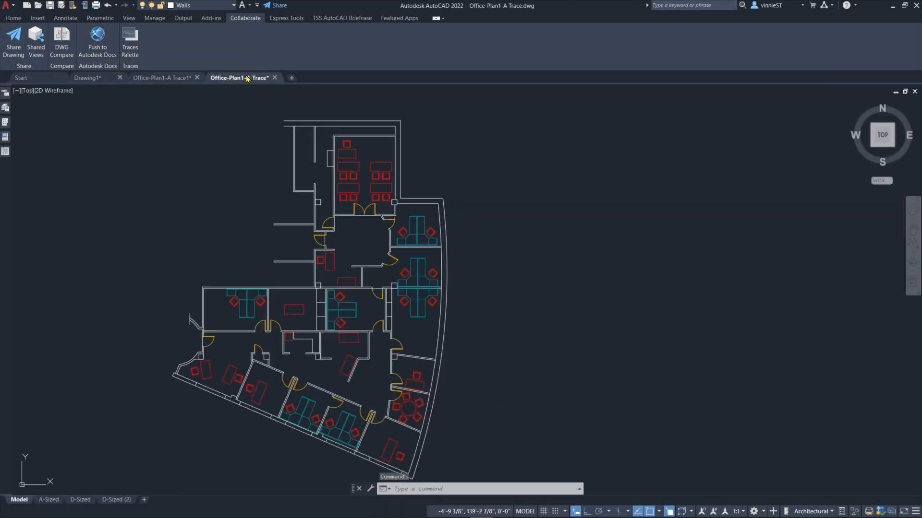
Push the three sheets of this drawing to the Consumed subfolder of Architectural in the 2022 Demo project.
left_click(97, 48)
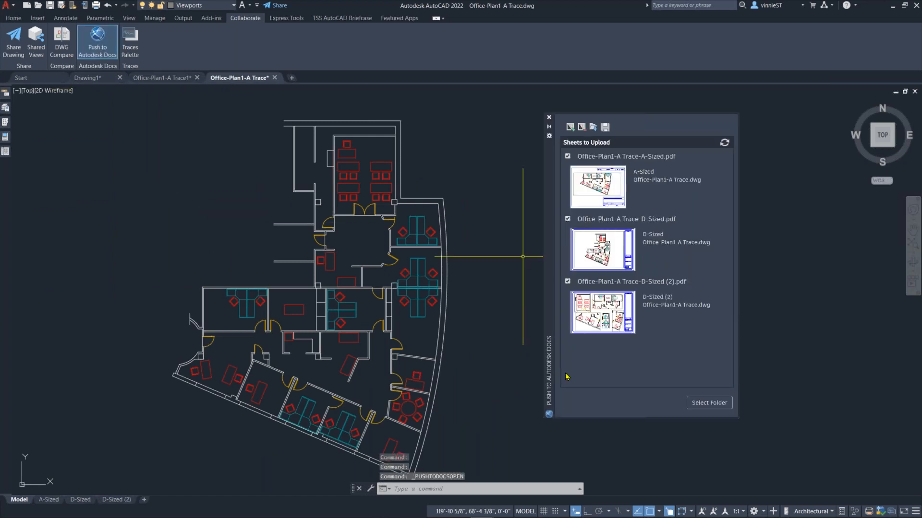
left_click(718, 403)
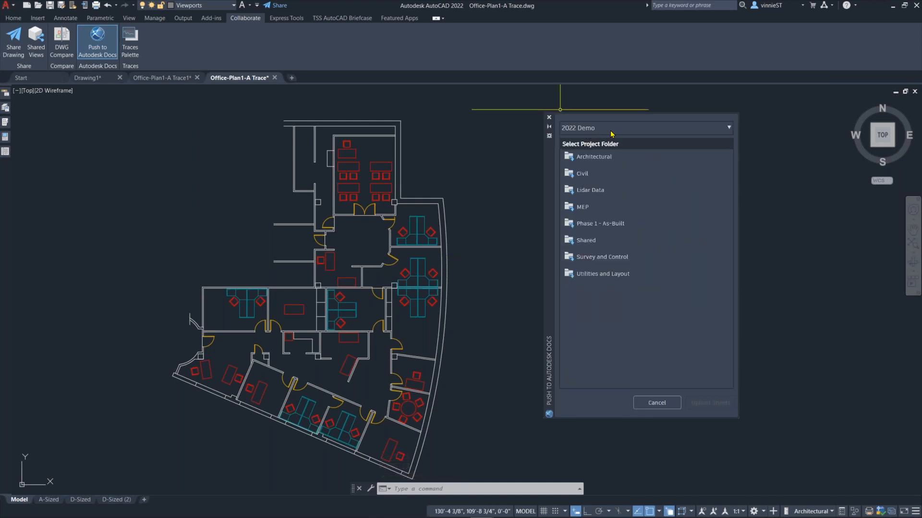
left_click(595, 158)
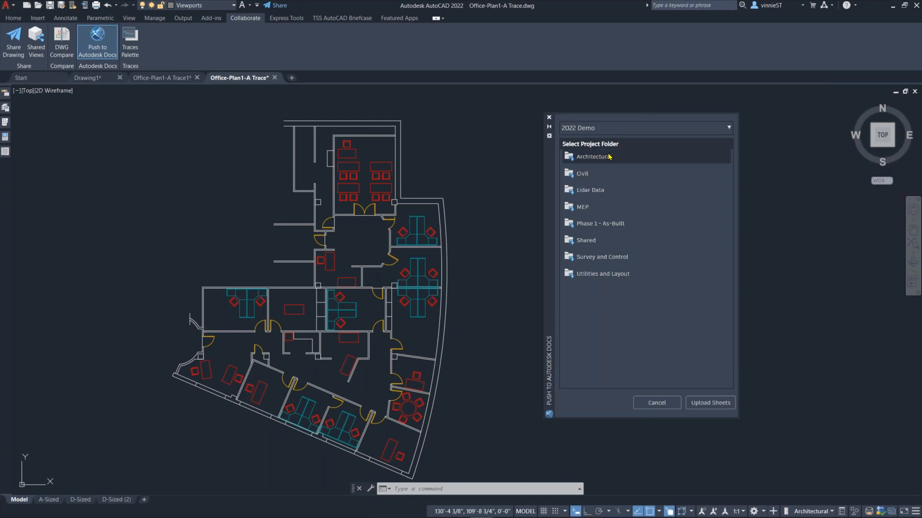
double_click(608, 156)
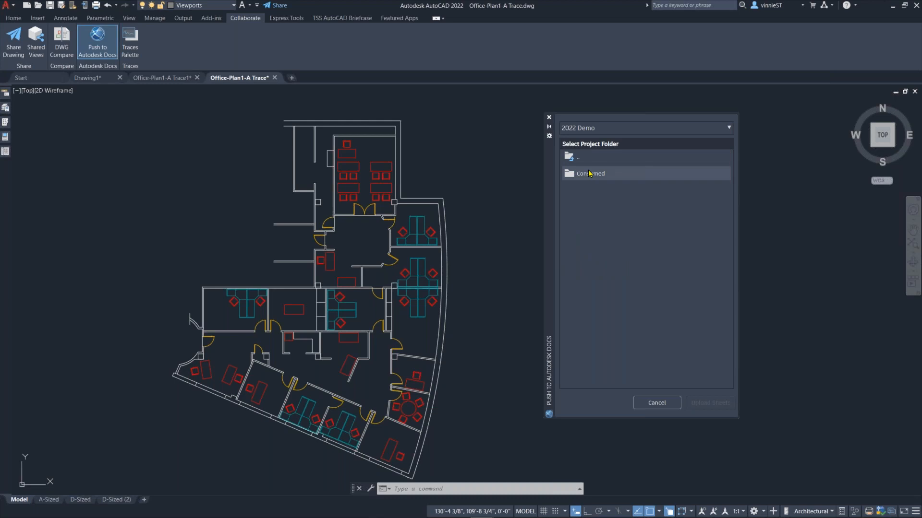
left_click(588, 174)
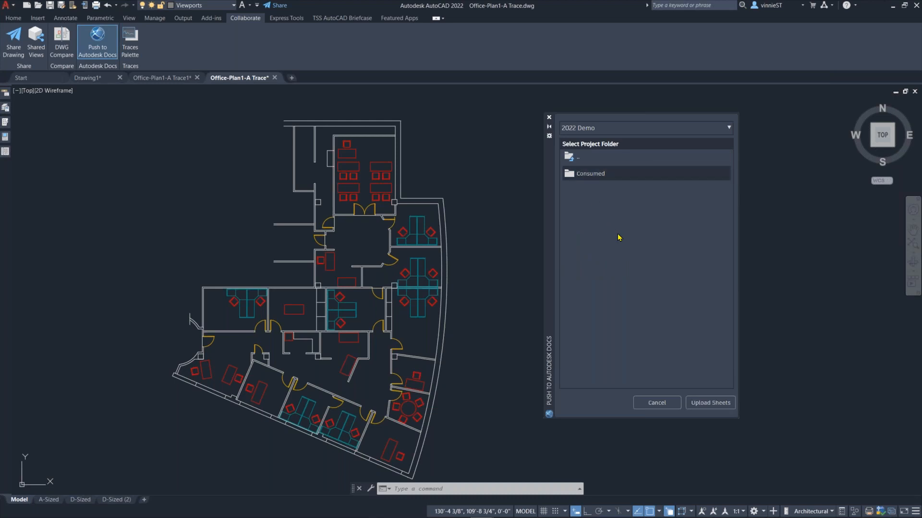
left_click(705, 404)
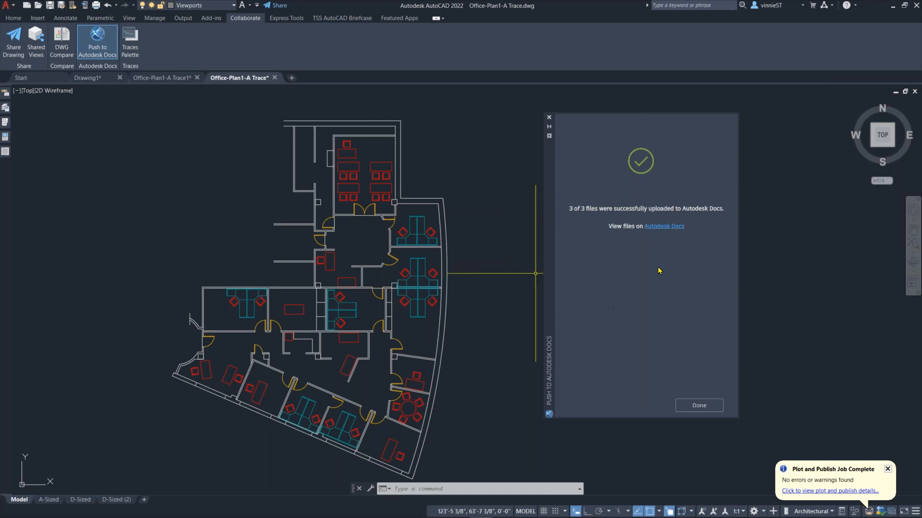
Follow the link to the uploaded files, close the palette and return to the Architectural folder on the start page.
left_click(654, 229)
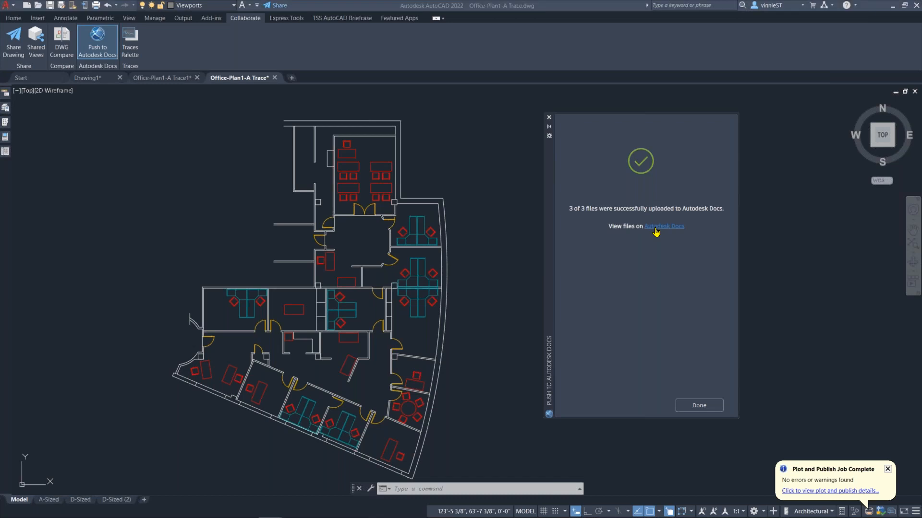
left_click(549, 117)
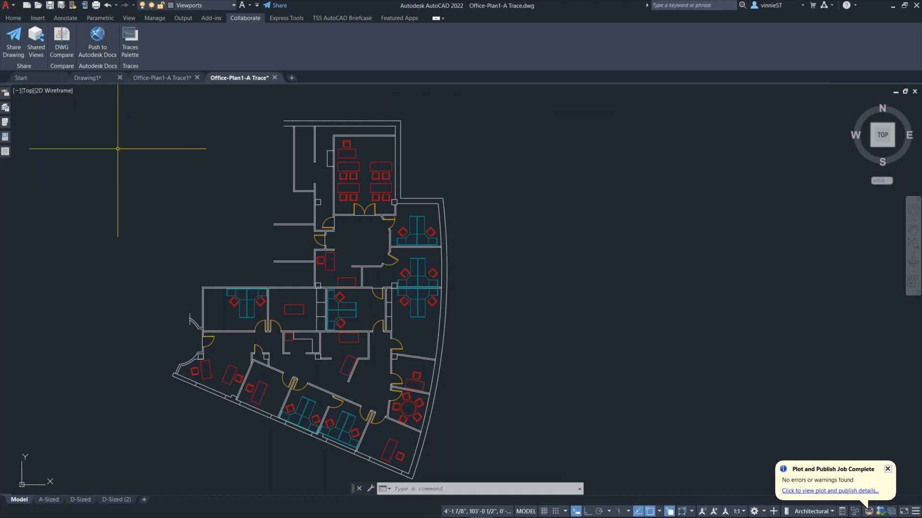
left_click(37, 80)
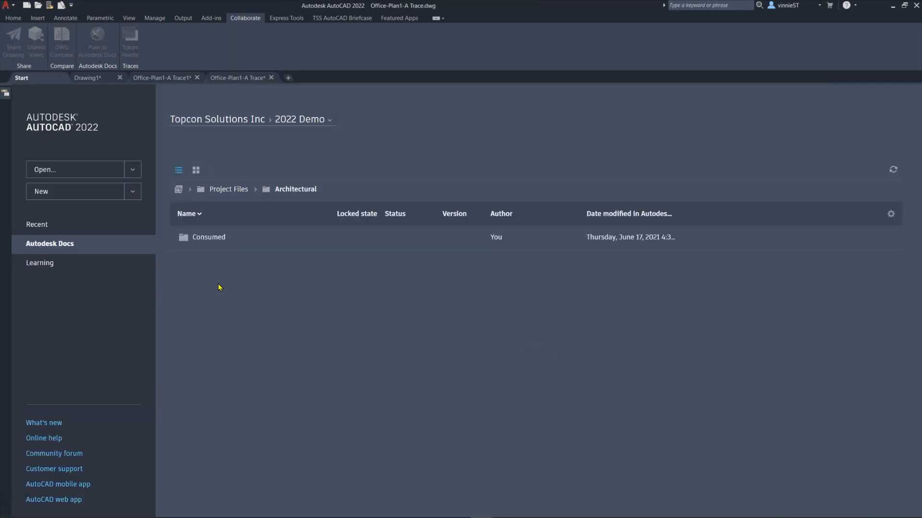
Refresh the Architectural folder and recheck its Consumed subfolder for the pushed sheets.
left_click(205, 238)
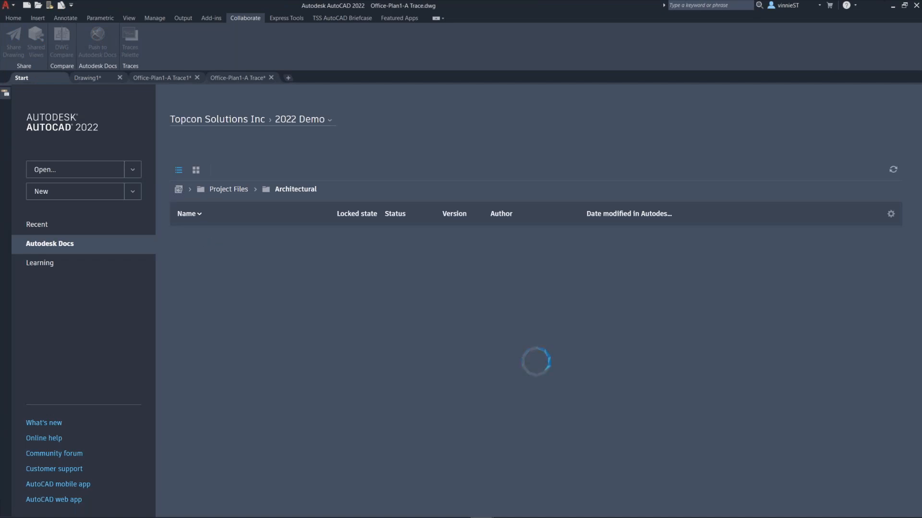
left_click(893, 170)
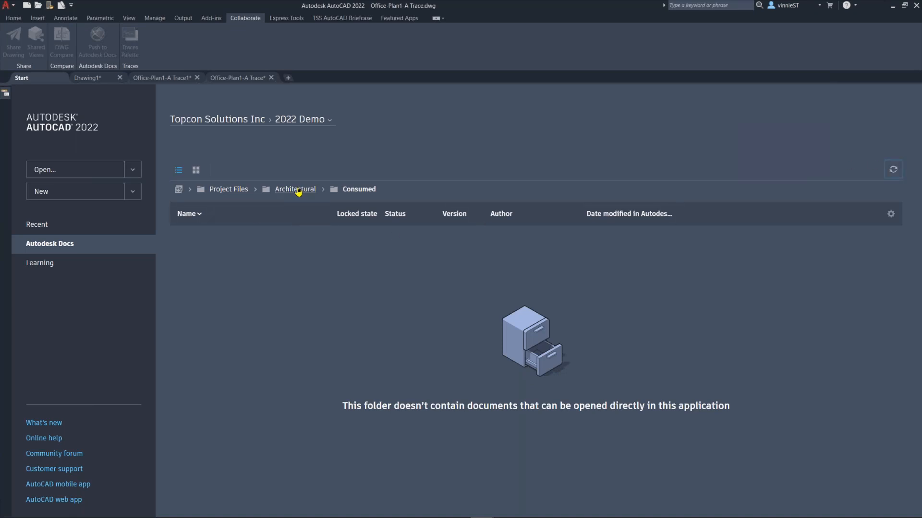
left_click(195, 215)
left_click(296, 189)
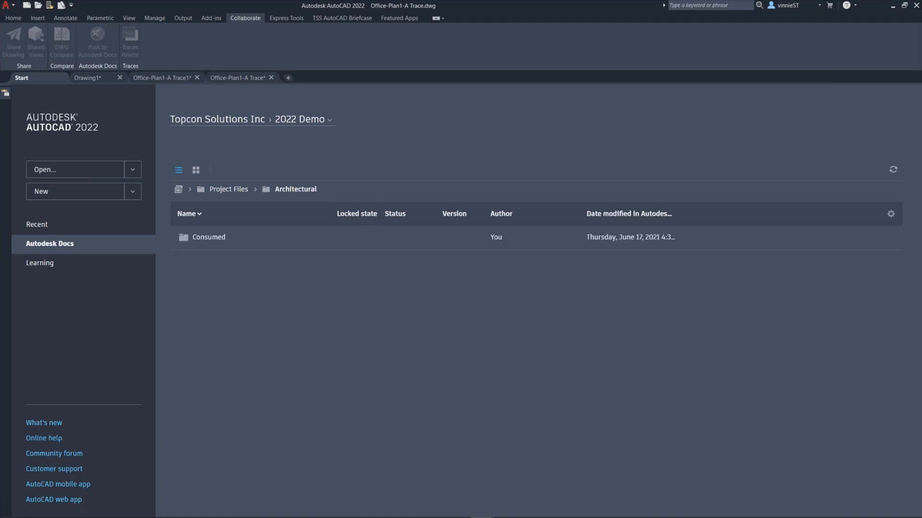
left_click(270, 517)
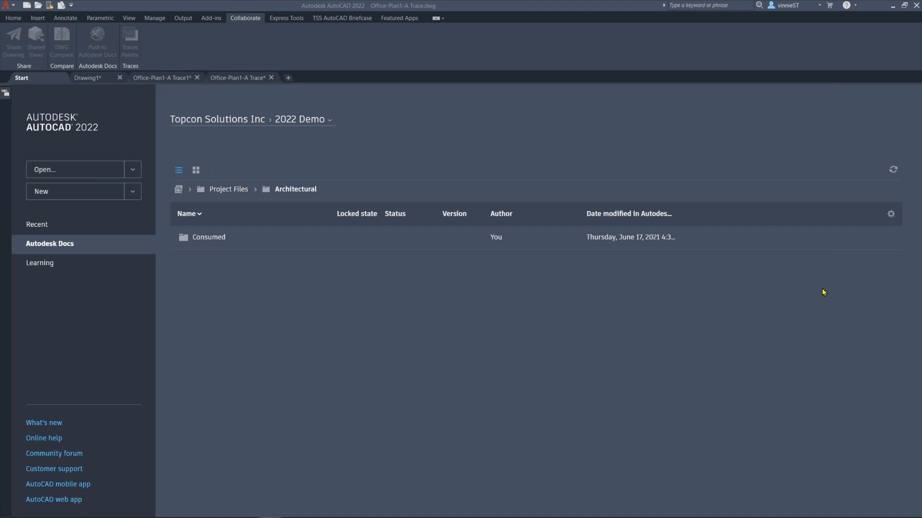
left_click(893, 171)
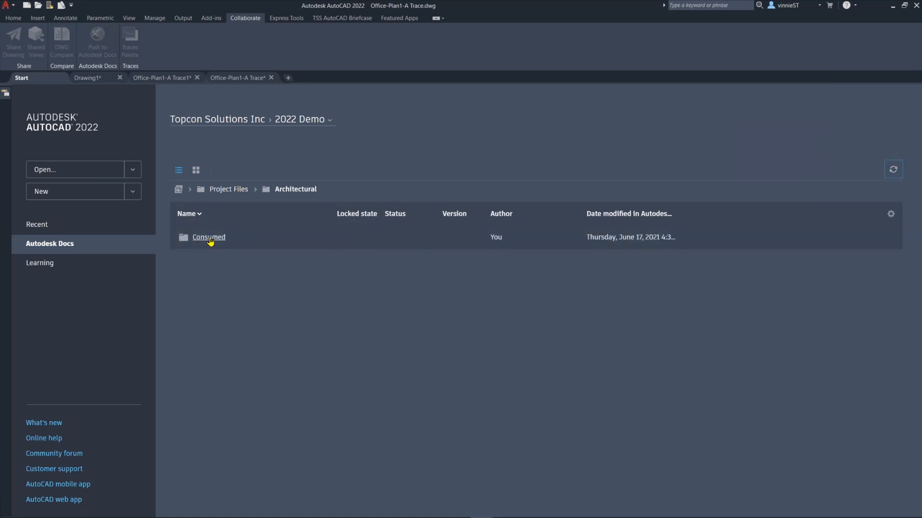
left_click(209, 238)
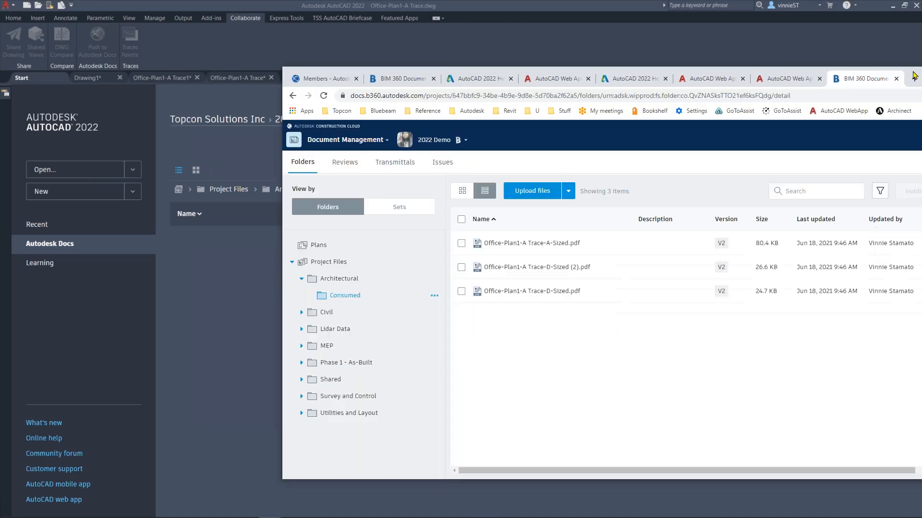
Bring the browser window into view, maximize it to examine the PDFs in BIM 360's Consumed folder, and move it away.
left_click_drag(921, 44, 802, 45)
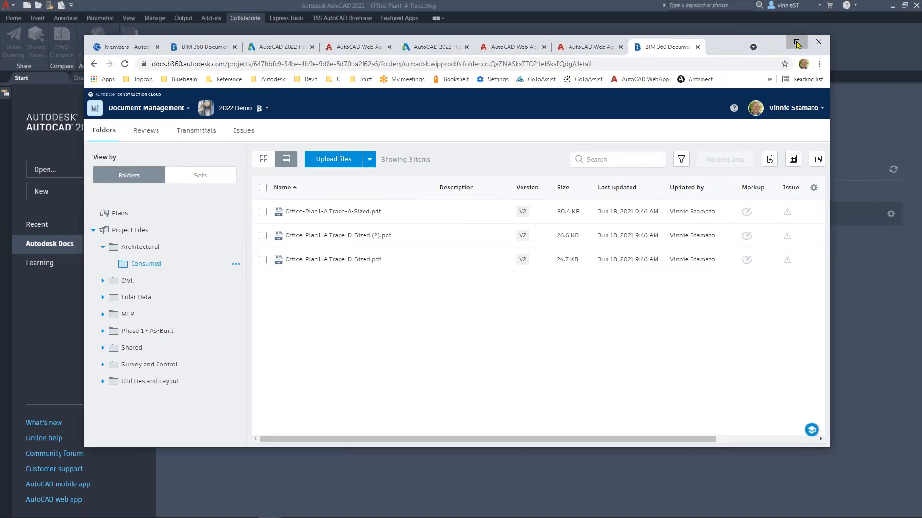
left_click(797, 43)
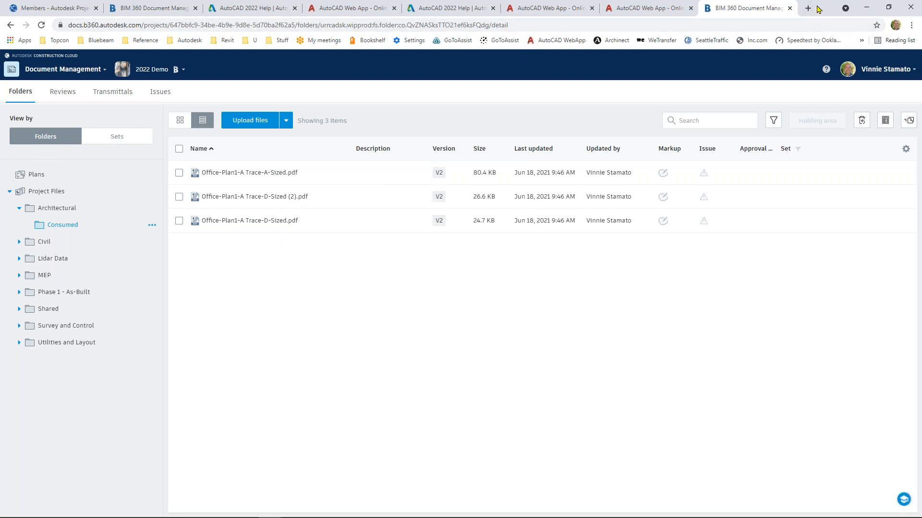
left_click_drag(818, 10, 742, 65)
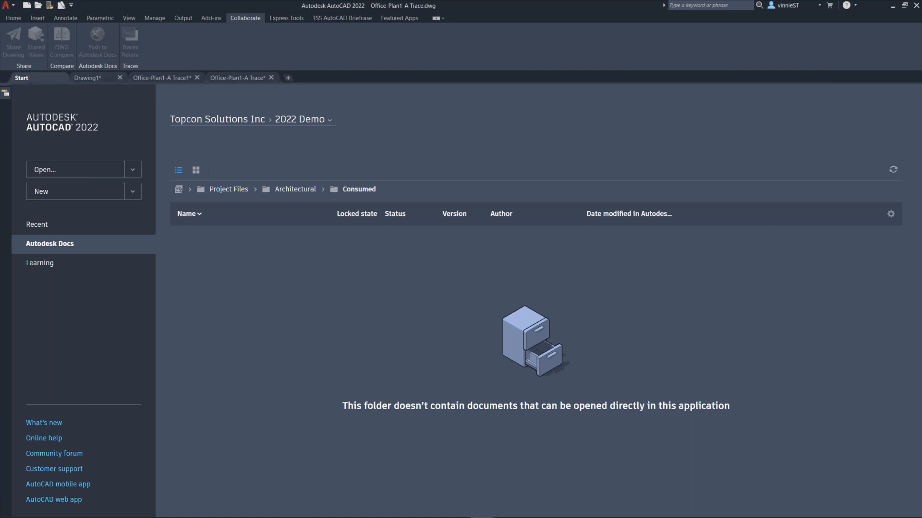
Return to the start page, open the Bighouse1-A drawing from the recent files and bring its floor plan into view.
left_click(255, 81)
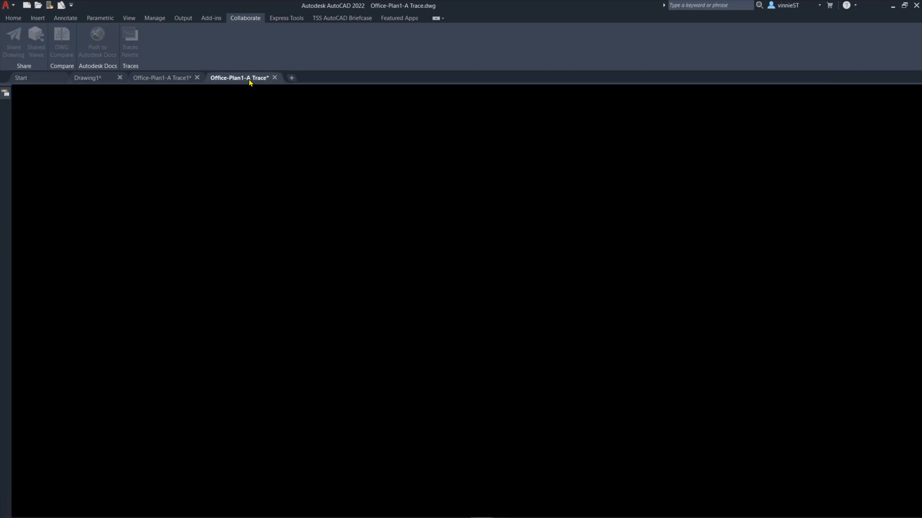
left_click(38, 81)
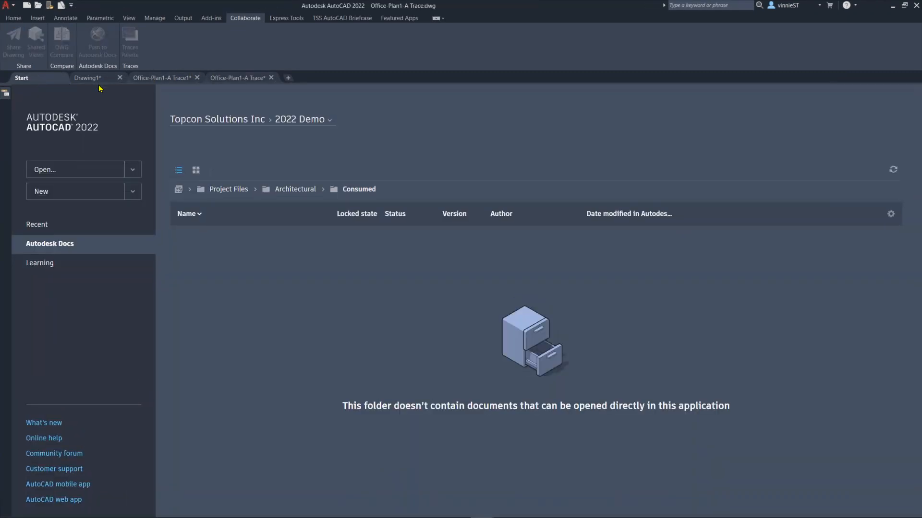
left_click(182, 80)
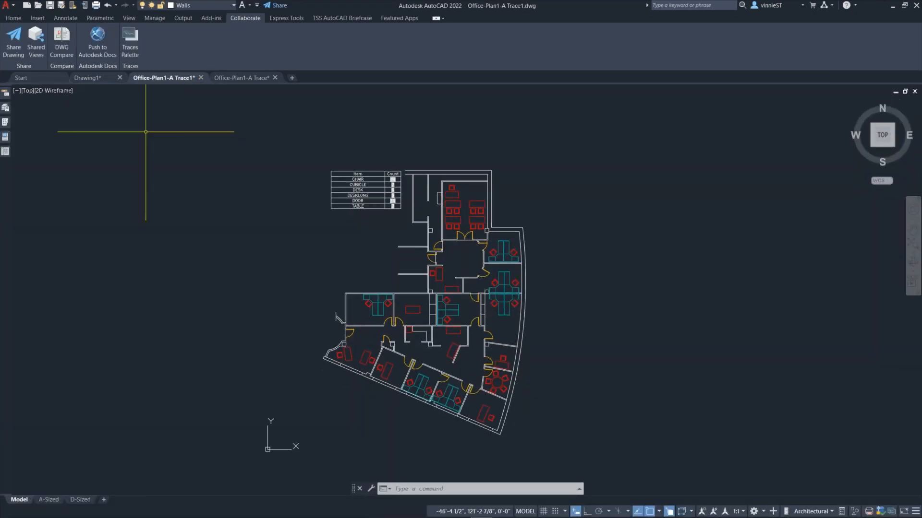
left_click(21, 78)
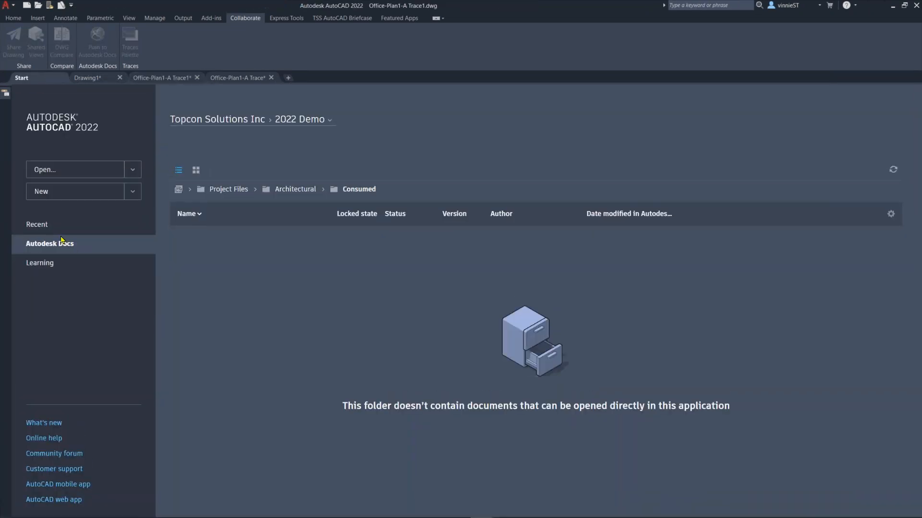
left_click(59, 228)
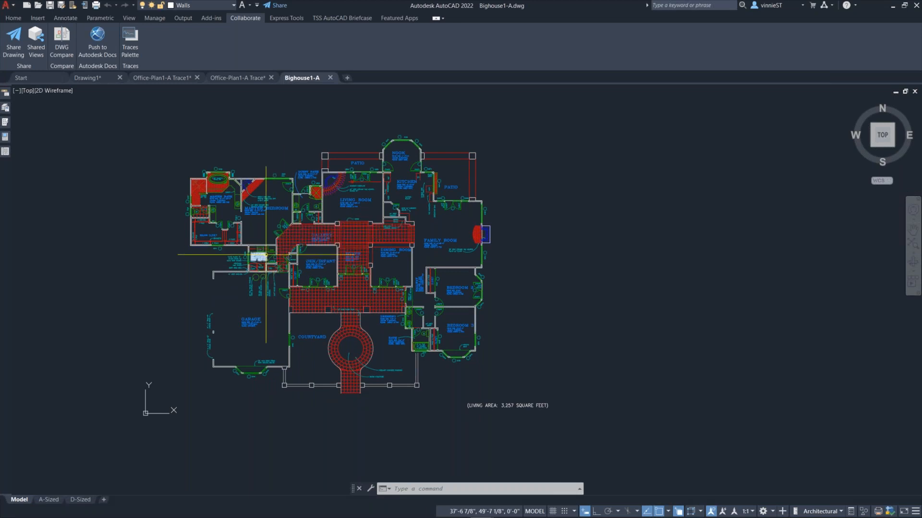
middle_click_drag(218, 250, 337, 245)
scroll(337, 245, "down", 1)
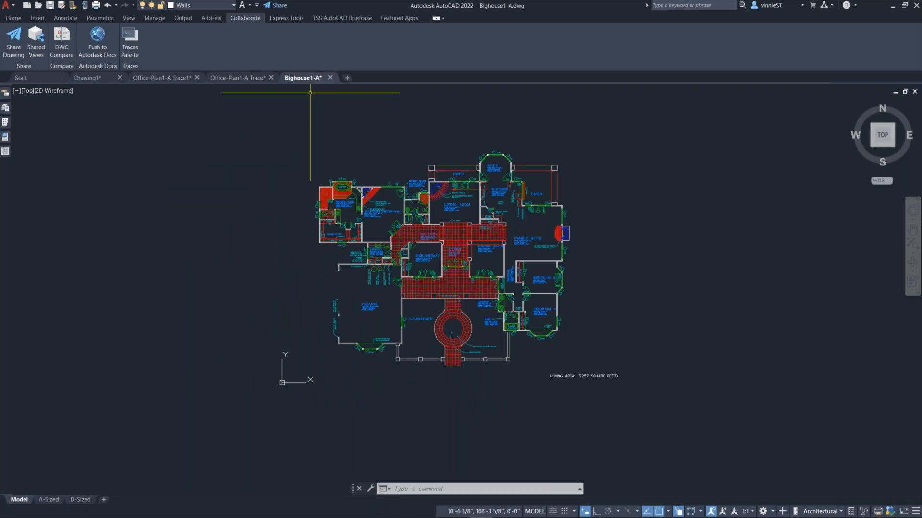
Float the Bighouse1-A drawing in its own window, shrink it and place it to the right of the office plan.
mouse_move(308, 91)
left_mouse_down()
mouse_move(327, 129)
mouse_move(372, 129)
left_mouse_up()
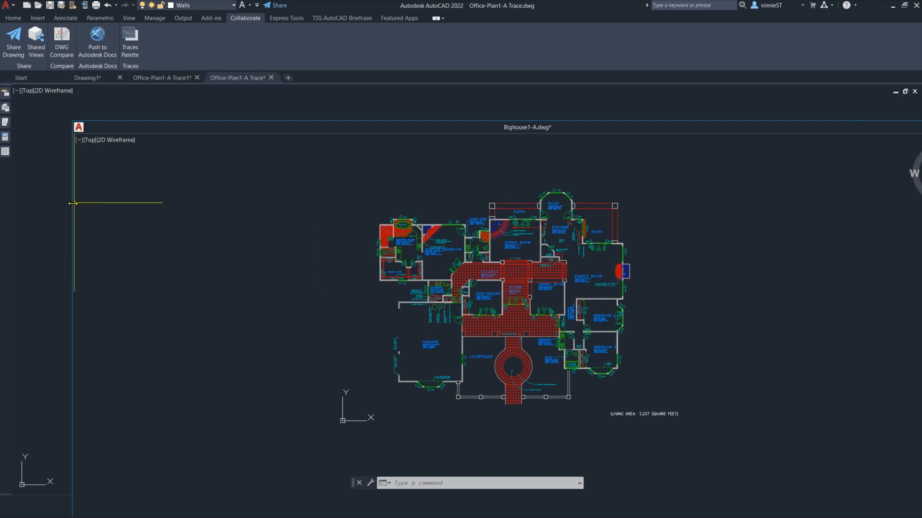
left_click_drag(72, 203, 550, 203)
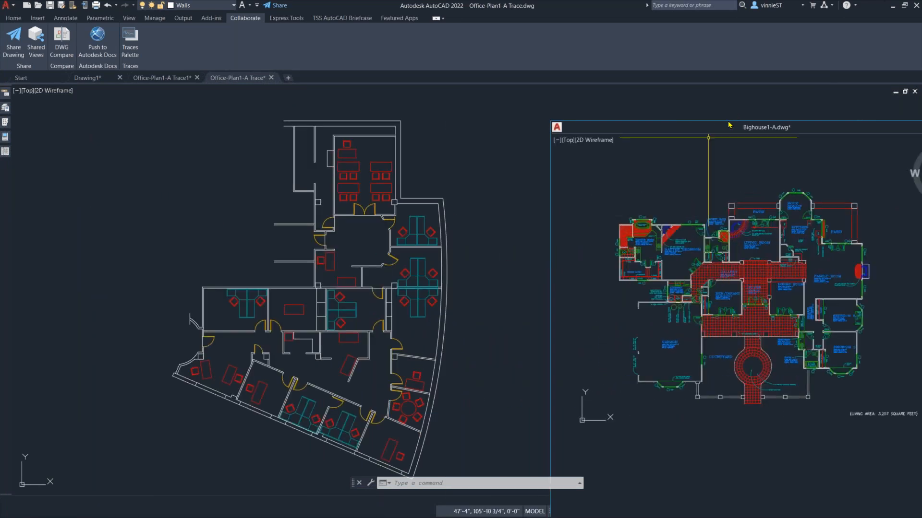
left_click_drag(721, 122, 587, 107)
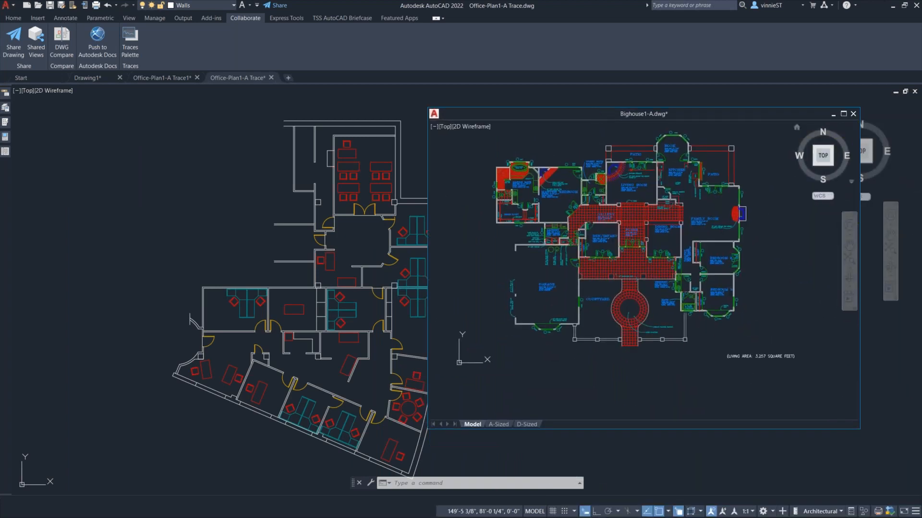
left_click_drag(860, 205, 807, 205)
mouse_move(706, 110)
left_mouse_down()
mouse_move(714, 167)
mouse_move(790, 116)
left_mouse_up()
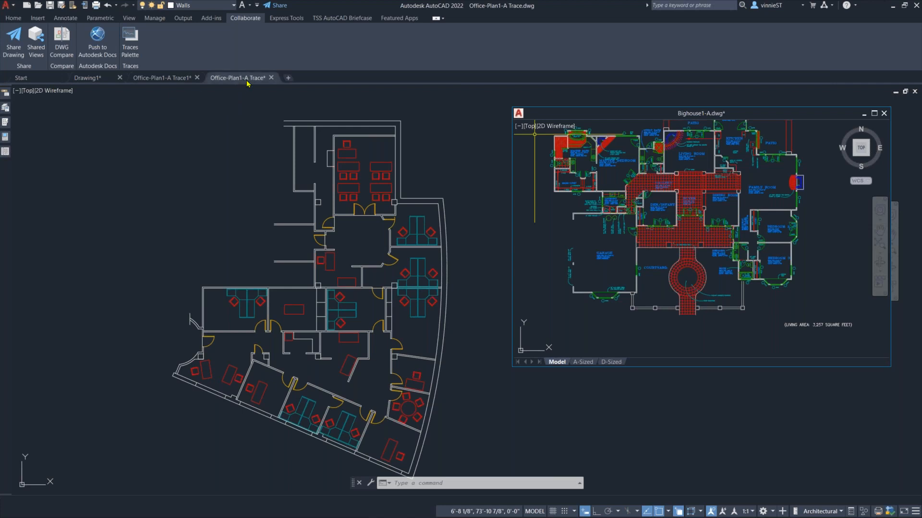
Float the Office-Plan1-A Trace1 drawing in its own window, shrink it and place it opposite the Bighouse1-A window.
left_click(168, 80)
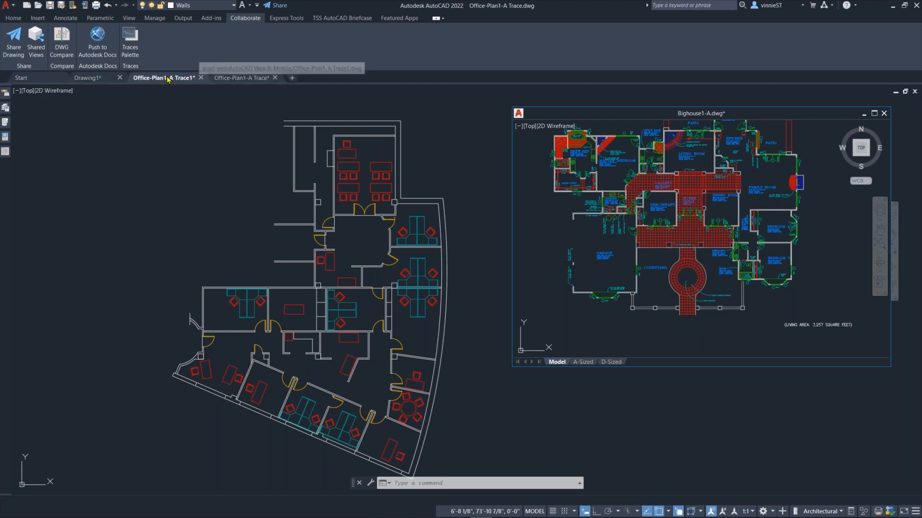
mouse_move(234, 85)
left_mouse_down()
mouse_move(226, 144)
mouse_move(212, 154)
mouse_move(214, 139)
mouse_move(234, 130)
mouse_move(715, 133)
mouse_move(672, 153)
mouse_move(243, 173)
mouse_move(167, 122)
left_mouse_up()
left_click_drag(285, 127, 285, 269)
left_click_drag(434, 309, 364, 309)
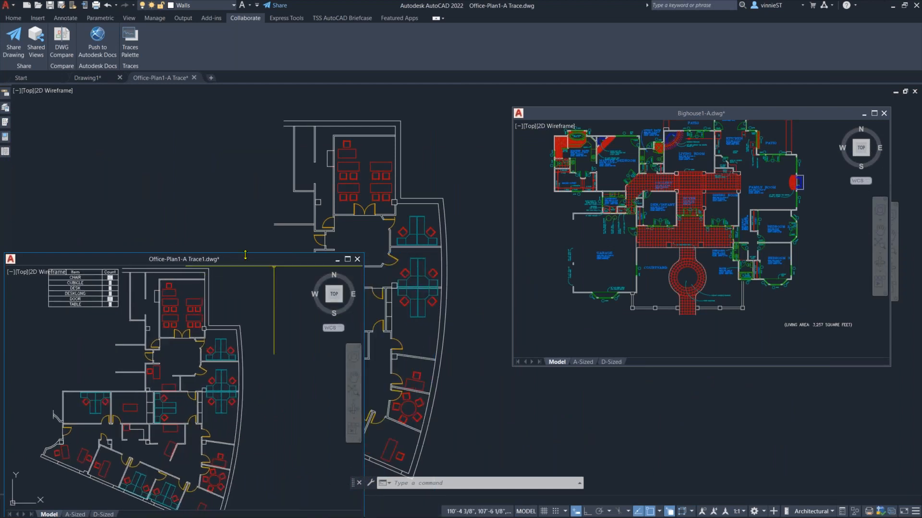
left_click_drag(259, 252, 276, 100)
Activate the docked Office-Plan1-A Trace drawing and fit its plan between the two floating windows.
left_click(474, 240)
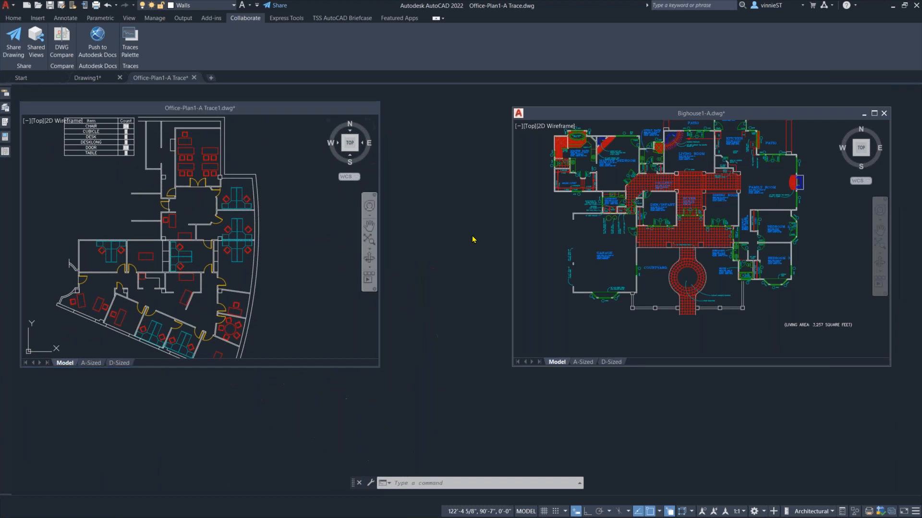
scroll(470, 240, "down", 5)
middle_click_drag(437, 262, 467, 265)
scroll(467, 265, "up", 2)
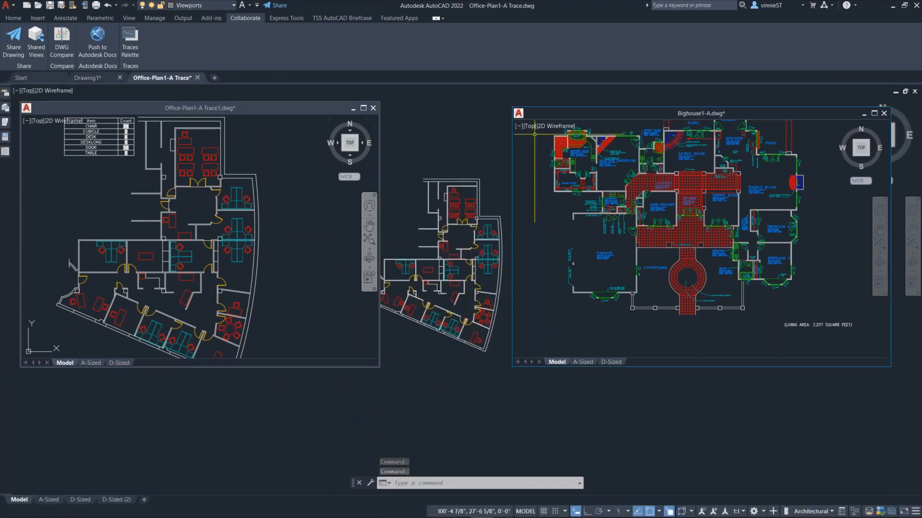
Activate the floating Bighouse1-A drawing, show the Home ribbon tools for it, and reactivate the Office-Plan1-A Trace drawing.
left_click(554, 225)
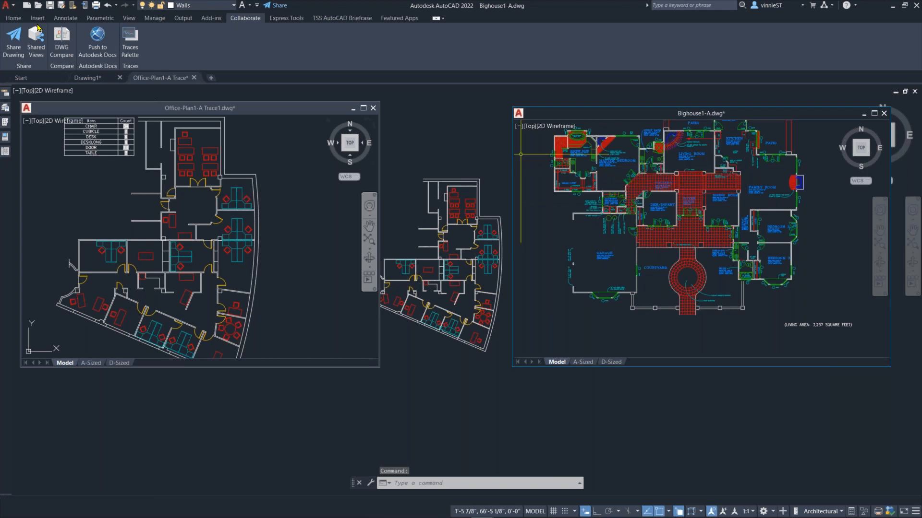
left_click(13, 17)
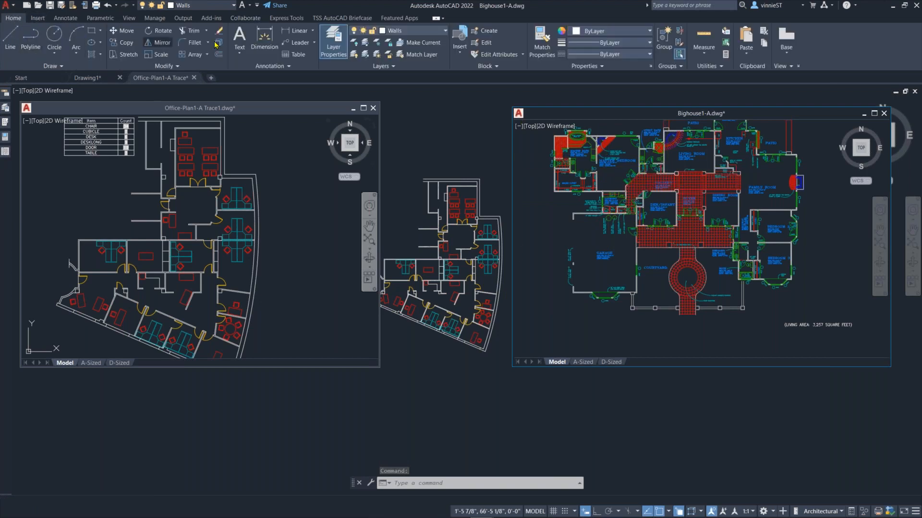
scroll(646, 212, "up", 1)
scroll(651, 209, "down", 1)
left_click(454, 176)
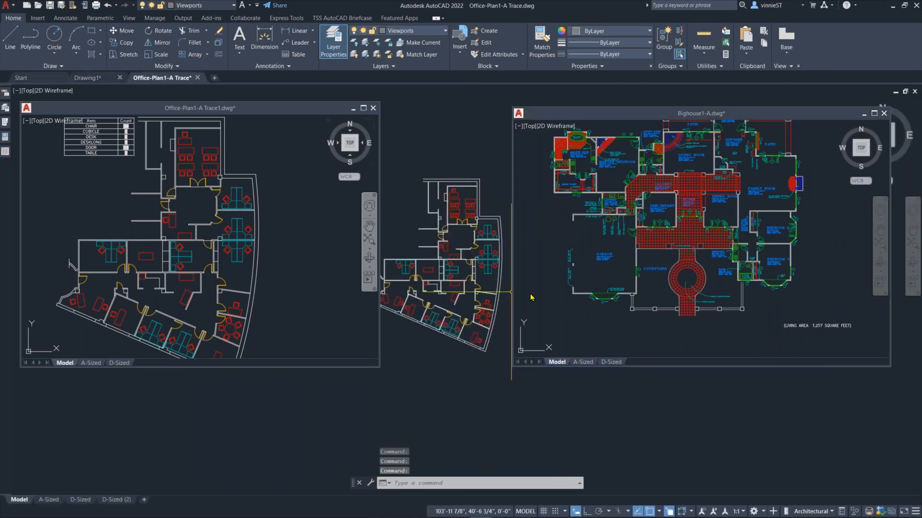
Move the floating Bighouse1-A window farther from the office plan and enlarge it to show the whole house plan.
mouse_move(608, 115)
left_mouse_down()
mouse_move(601, 149)
mouse_move(647, 135)
mouse_move(629, 114)
left_mouse_up()
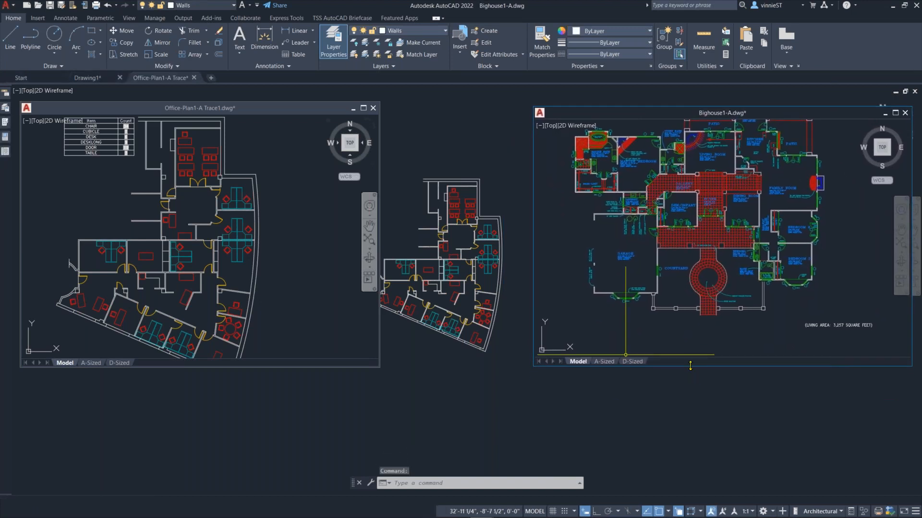
left_click_drag(691, 367, 681, 427)
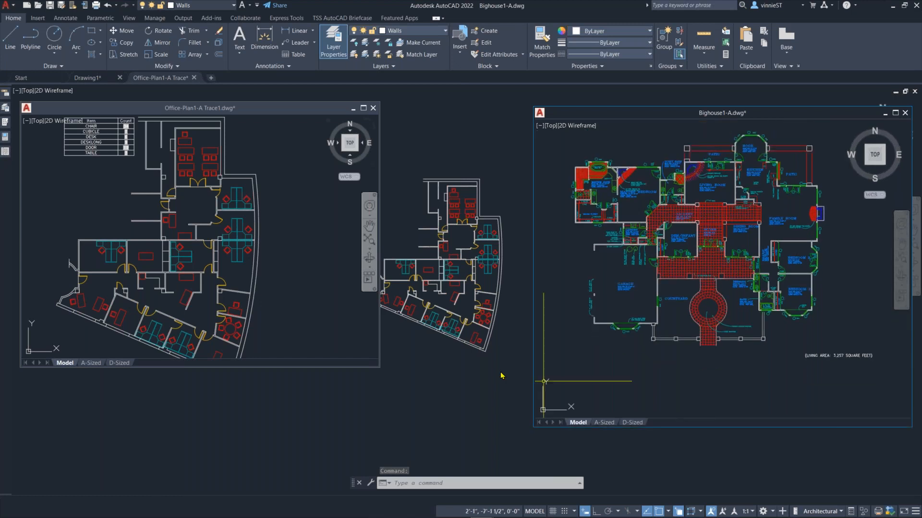
left_click_drag(533, 368, 519, 368)
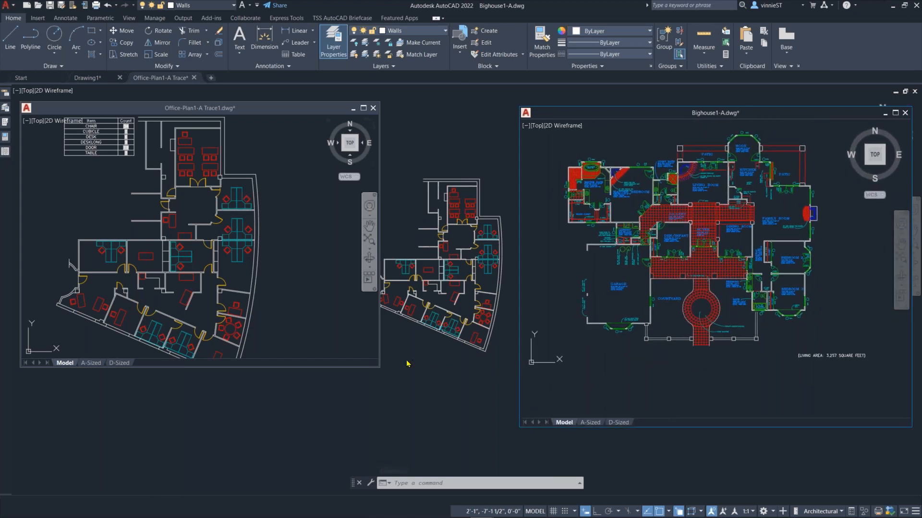
Reactivate the Office-Plan1-A Trace drawing and recentre its reduced plan in the gap between the floating windows.
left_click(431, 379)
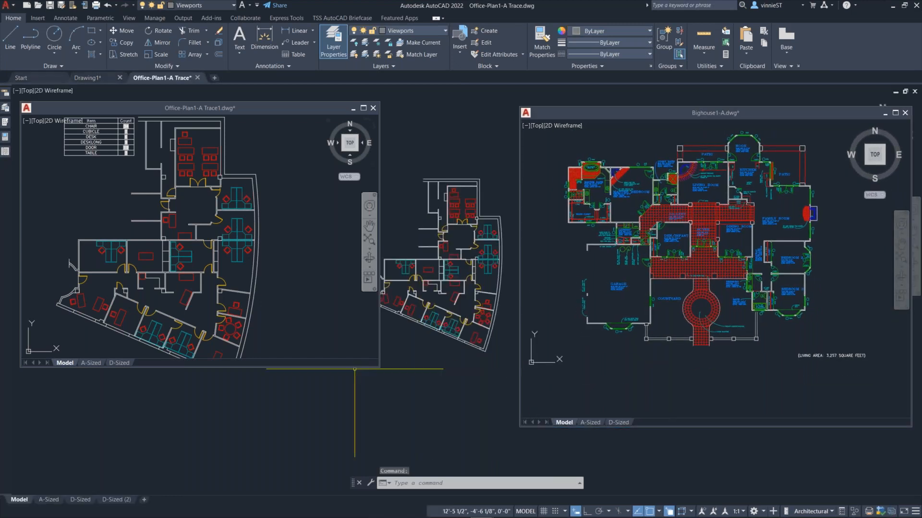
scroll(464, 426, "down", 1)
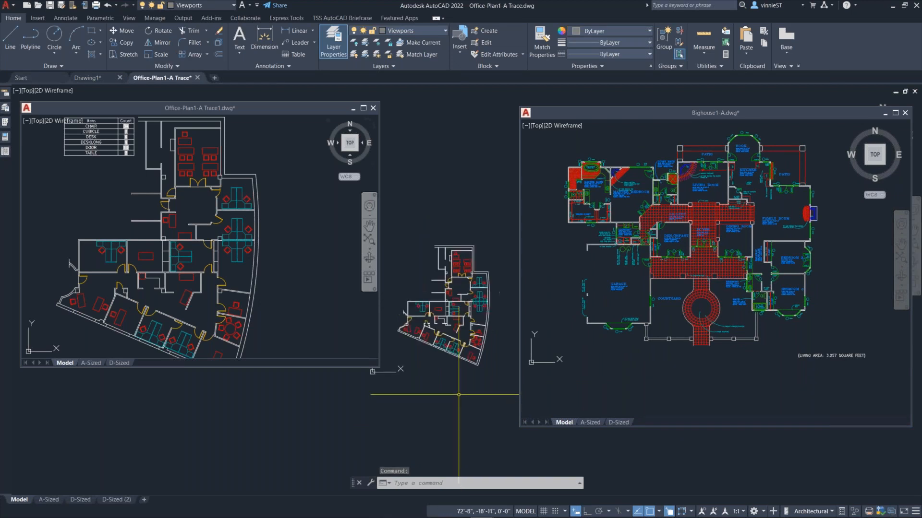
middle_click_drag(446, 399, 449, 391)
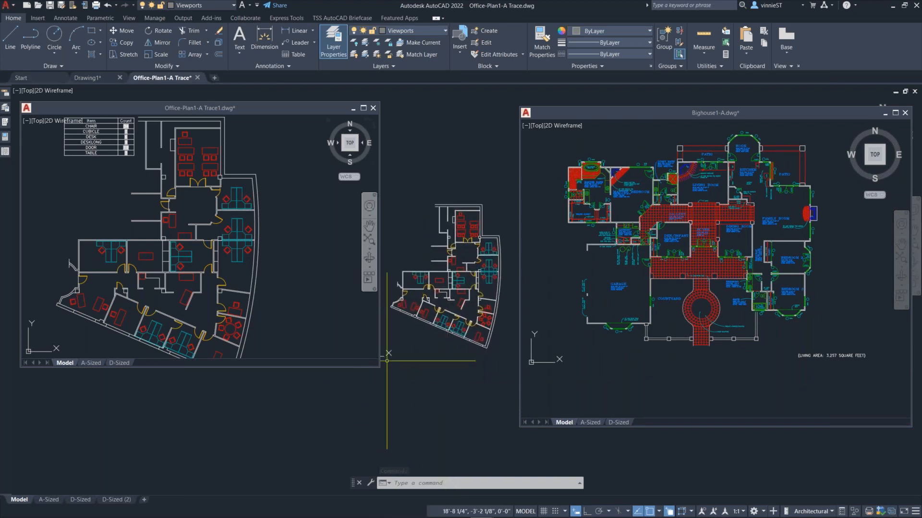